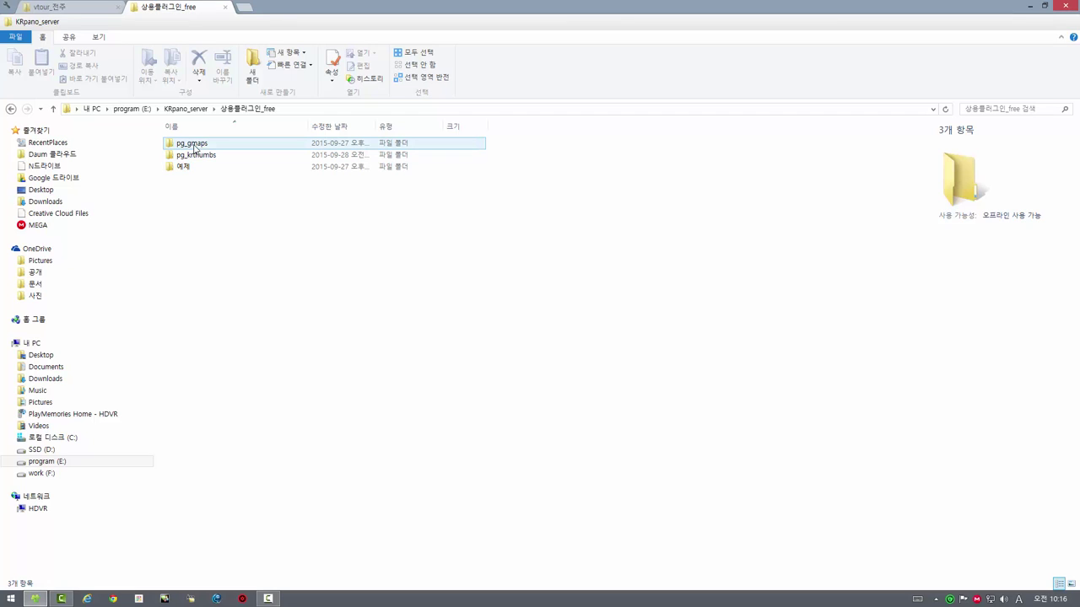
# Show the vtour_전주 folder, launch PTGui and load a001.tif from that folder into a new project.
pyautogui.moveTo(211, 150)
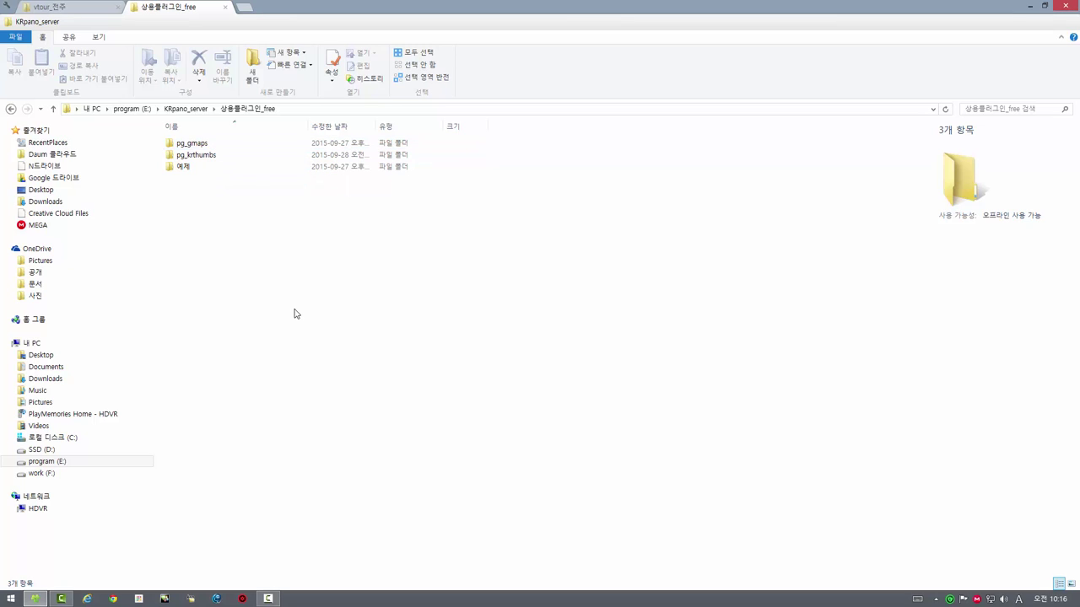
pyautogui.hotkey('ctrl', 'Tab')
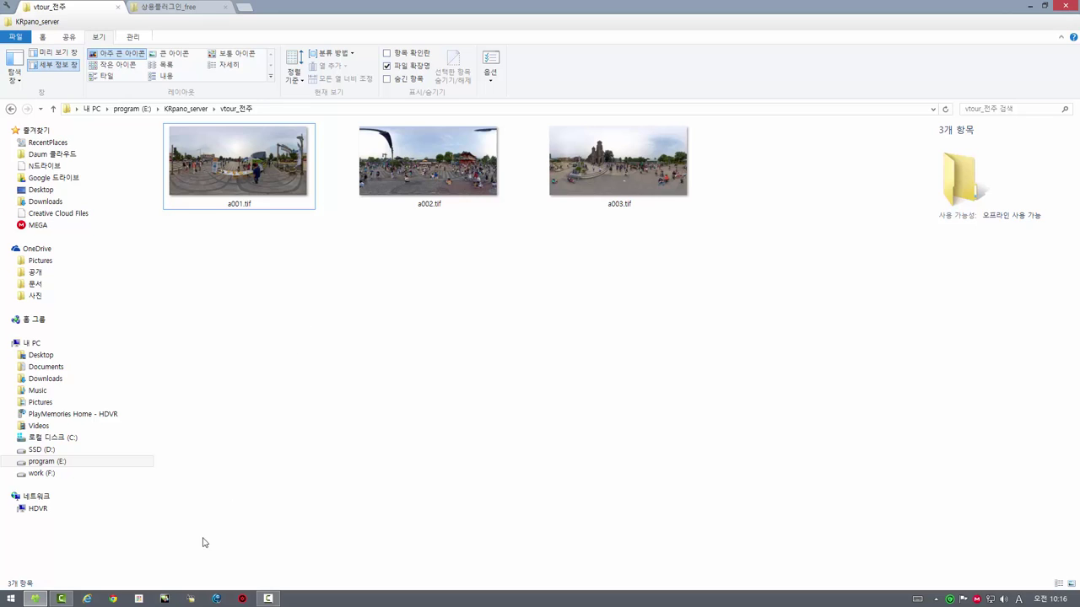
pyautogui.hotkey('alt', 'space')
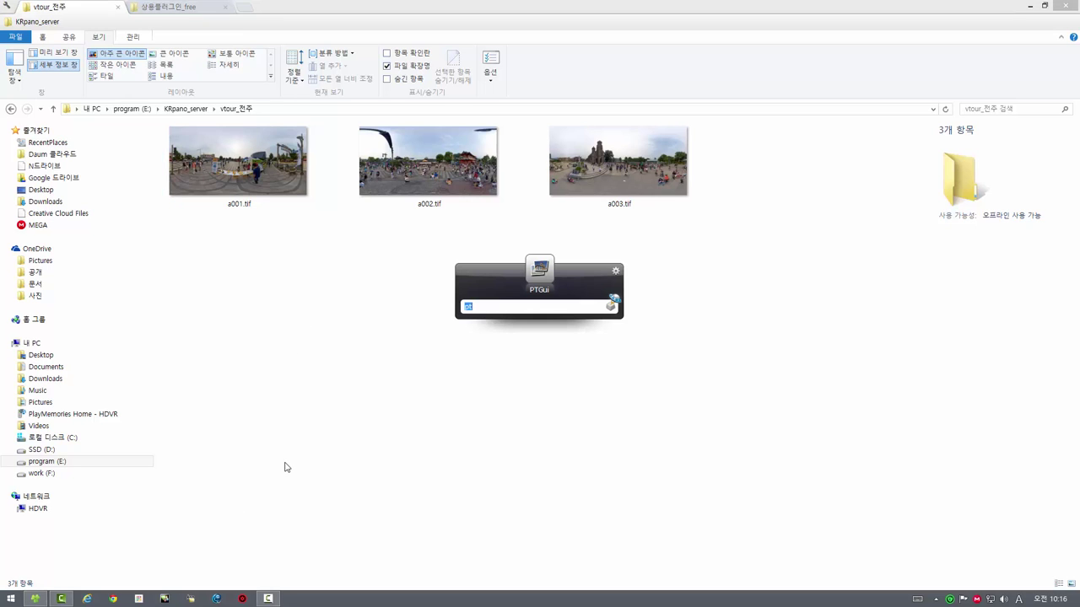
pyautogui.press('Return')
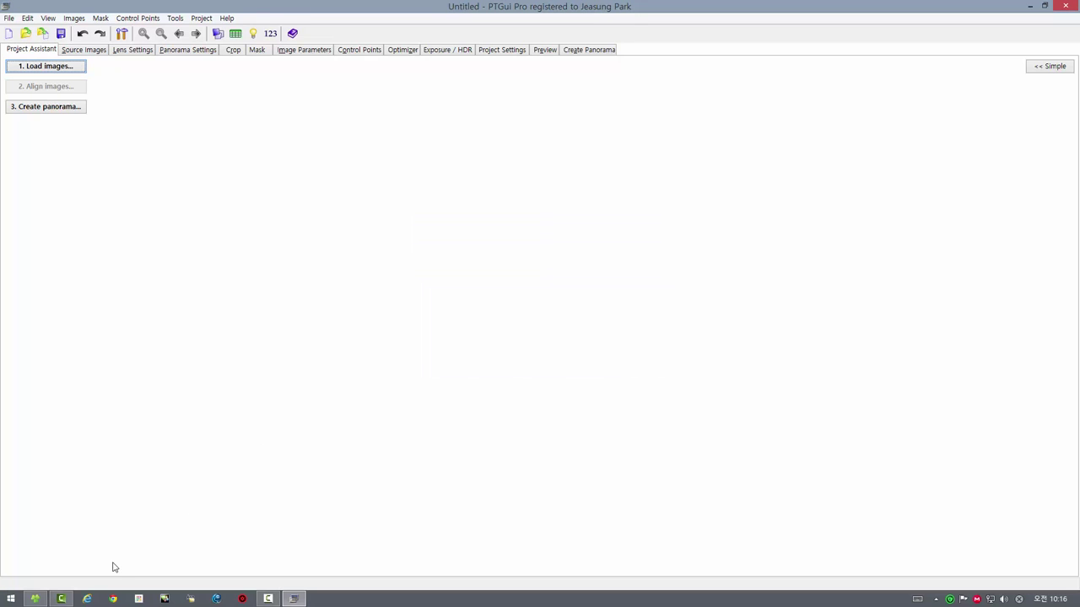
pyautogui.click(35, 599)
pyautogui.moveTo(252, 201); pyautogui.dragTo(374, 306)
# Set the output panorama to its optimum size and open the online map from the metadata's camera location settings.
pyautogui.click(590, 50)
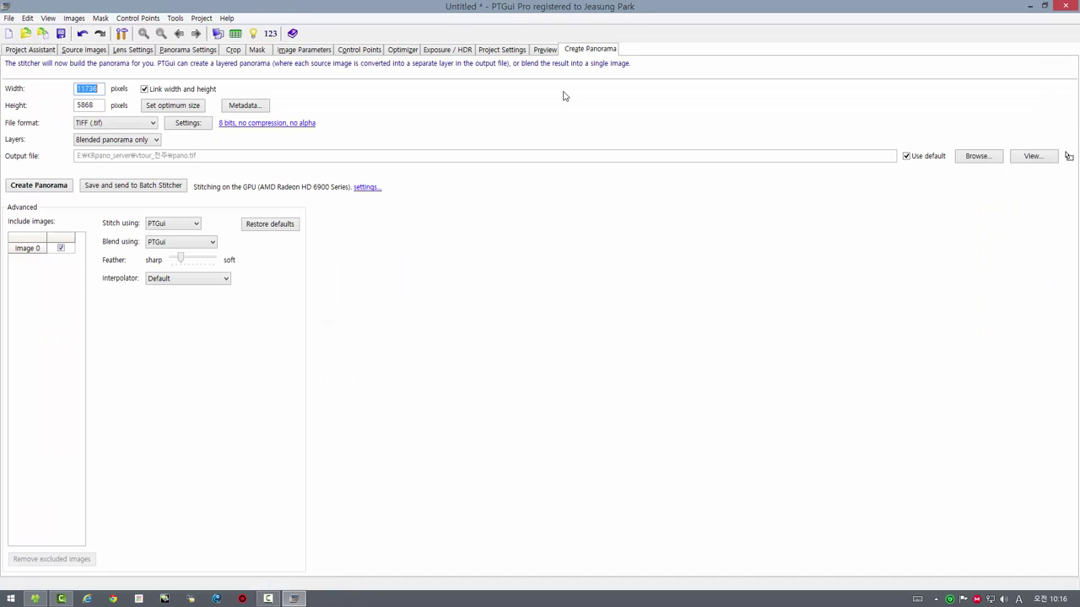
pyautogui.click(173, 107)
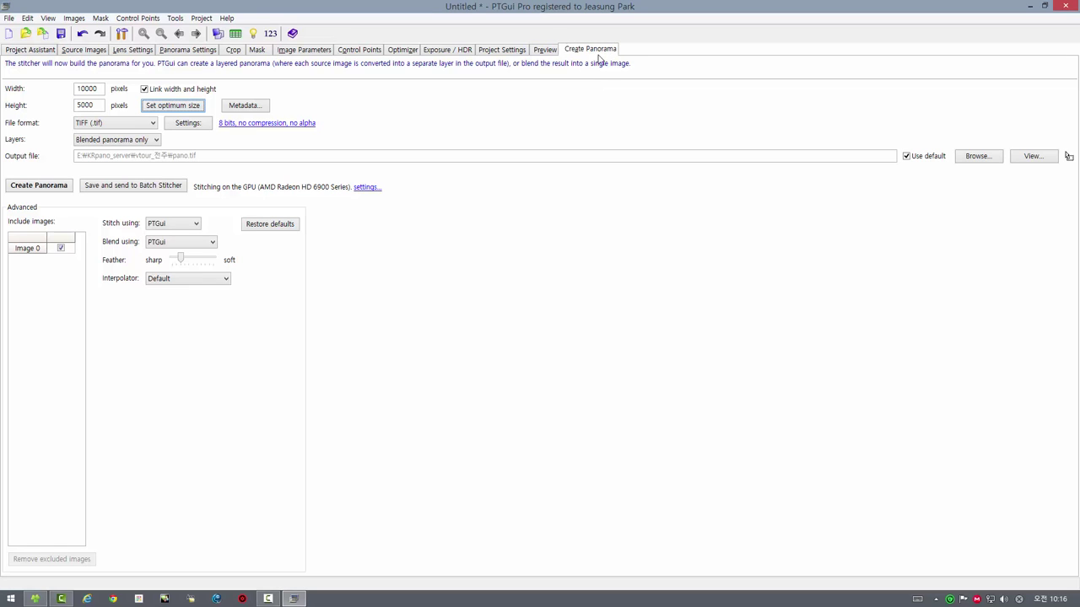
pyautogui.click(243, 106)
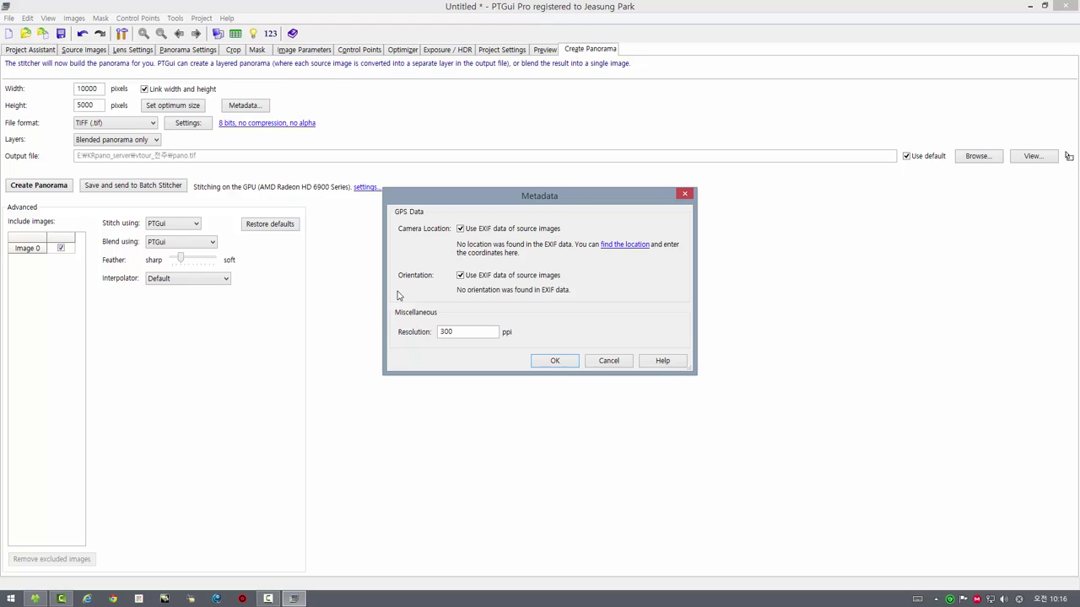
pyautogui.click(625, 246)
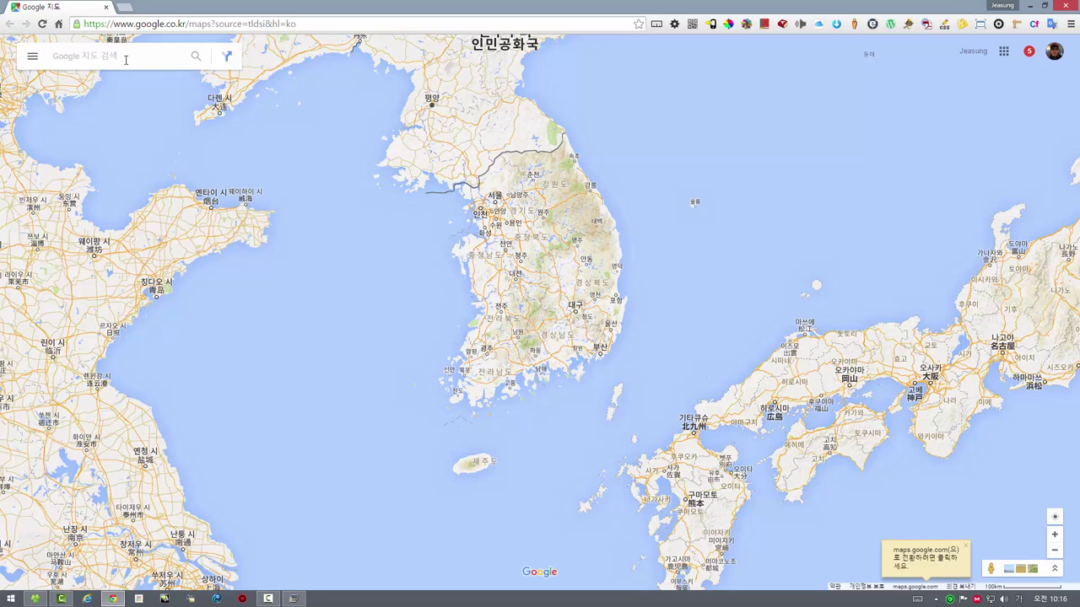
# Search Google Maps for 전주 풍남문.
pyautogui.click(126, 60)
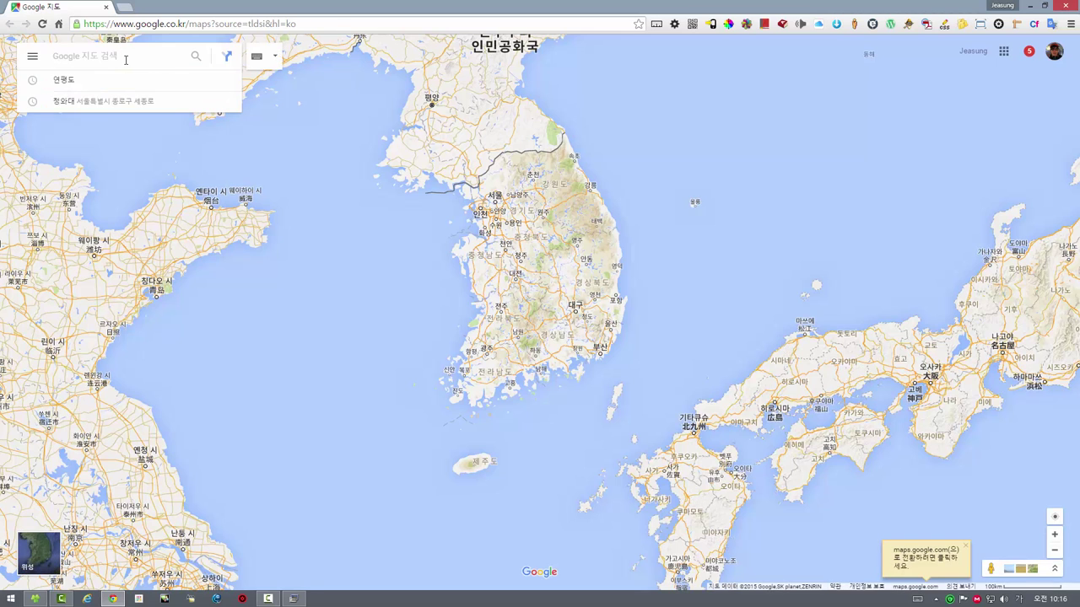
pyautogui.write('wjswn')
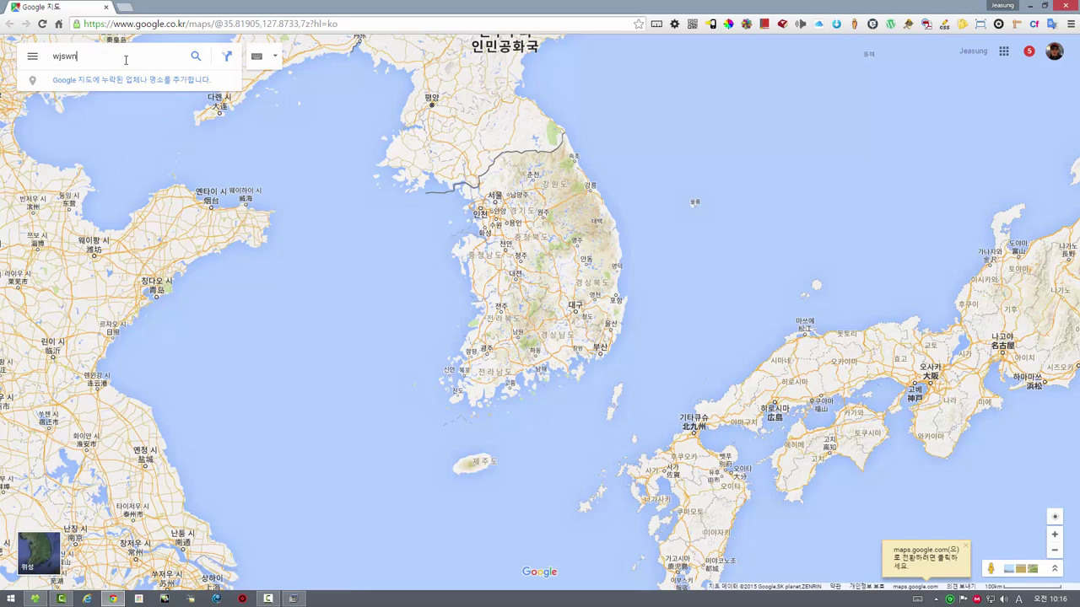
pyautogui.write(' vndskaans')
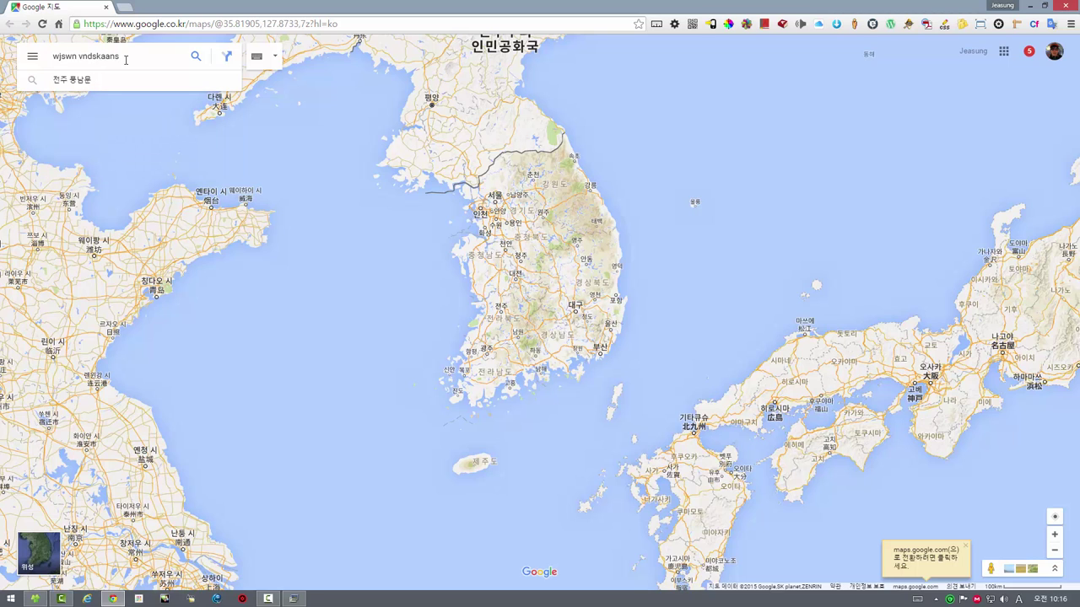
pyautogui.click(84, 88)
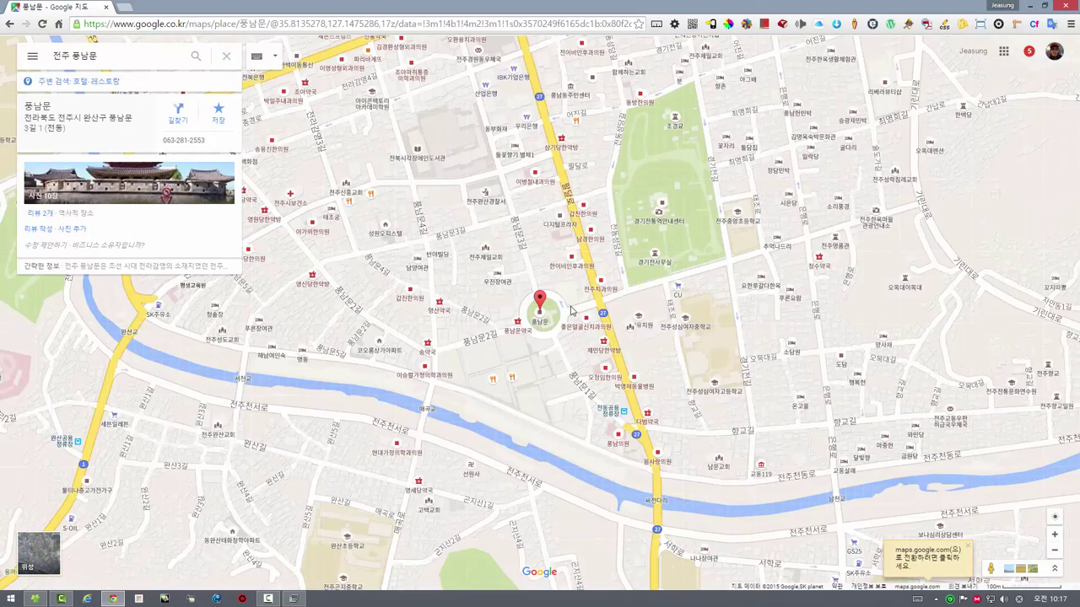
# Pick the shooting spot beside 팔달로, just northeast of the 풍남문 roundabout, and copy its coordinates.
pyautogui.scroll(2, 570, 310)
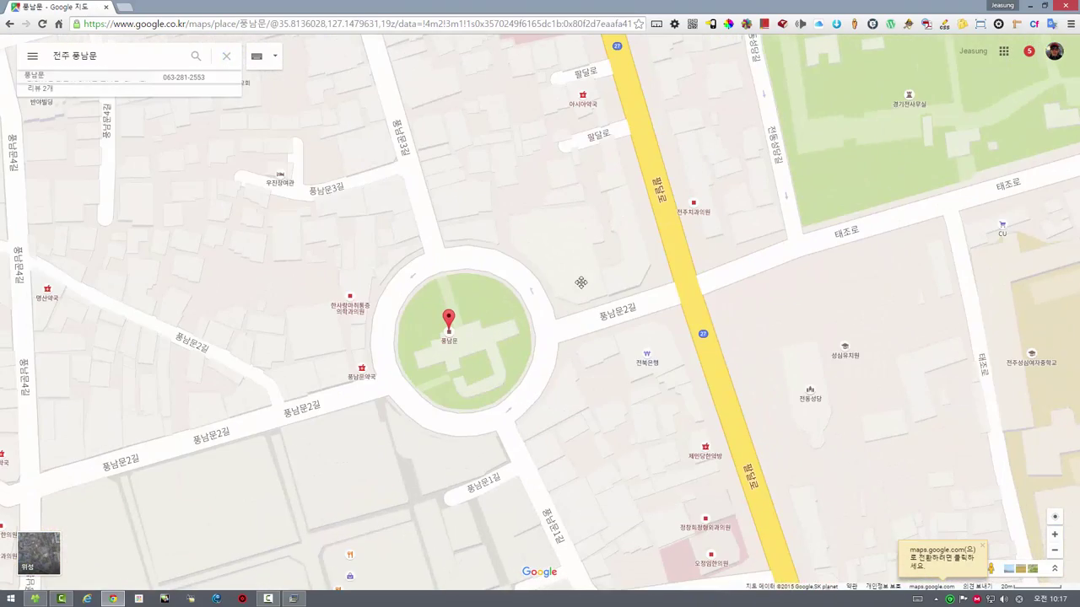
pyautogui.moveTo(665, 236); pyautogui.dragTo(599, 265)
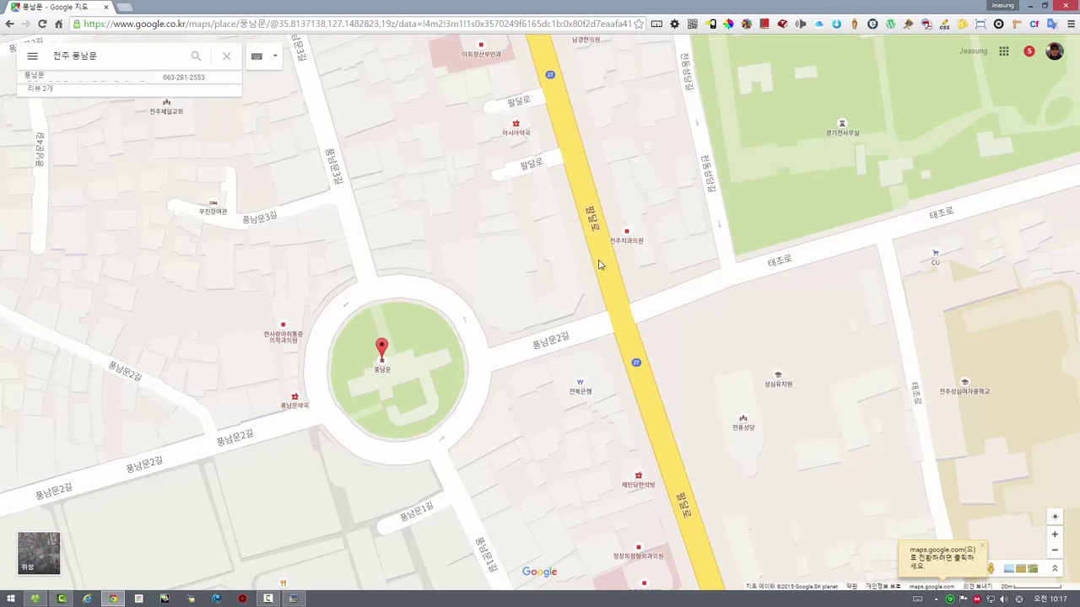
pyautogui.click(597, 294)
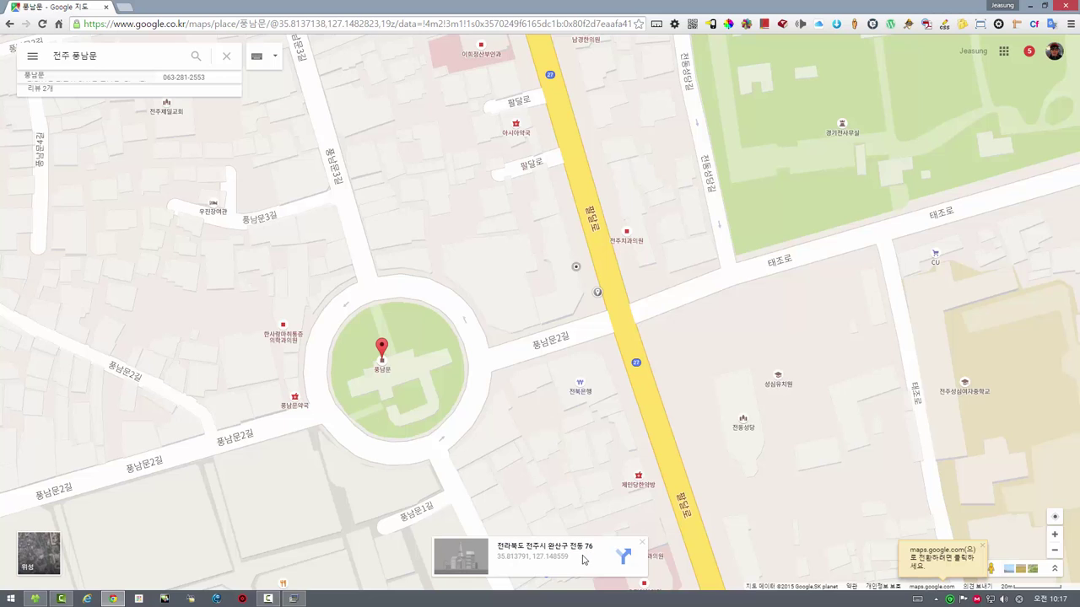
pyautogui.moveTo(571, 558); pyautogui.dragTo(497, 563)
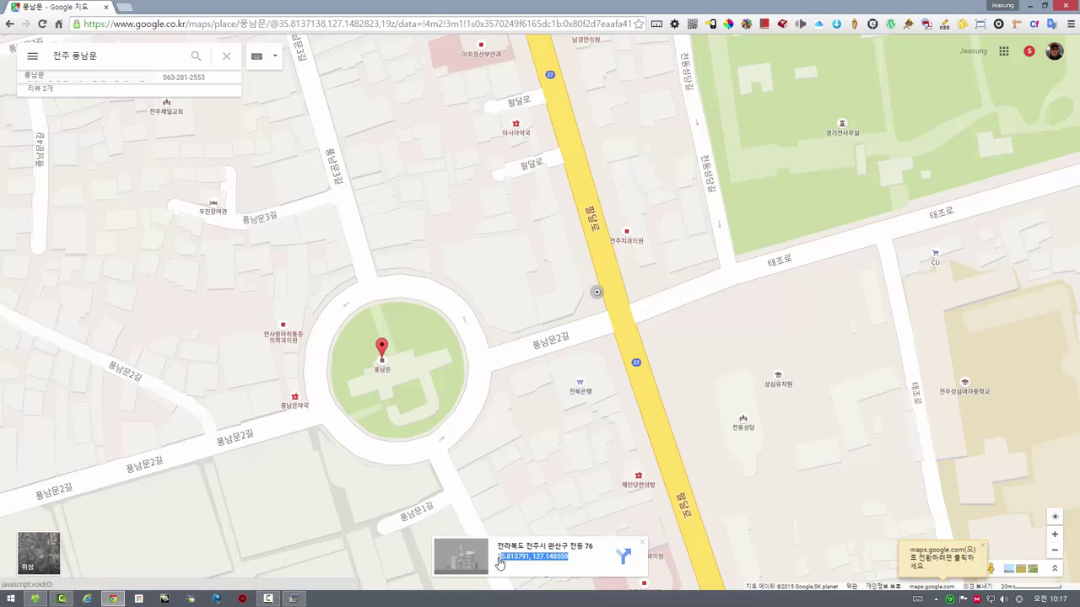
pyautogui.rightClick(510, 564)
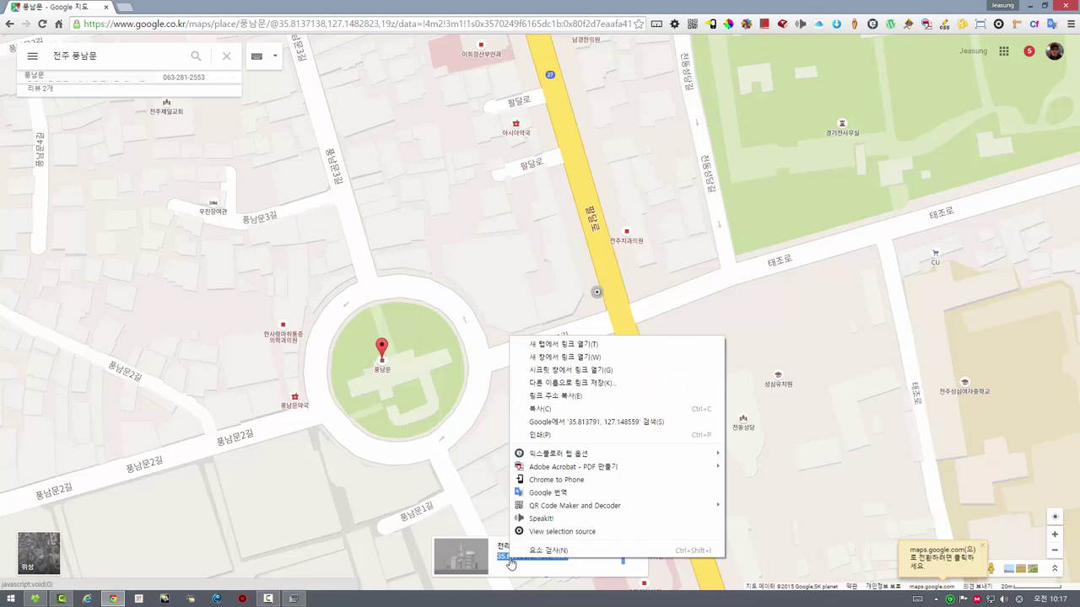
pyautogui.click(535, 412)
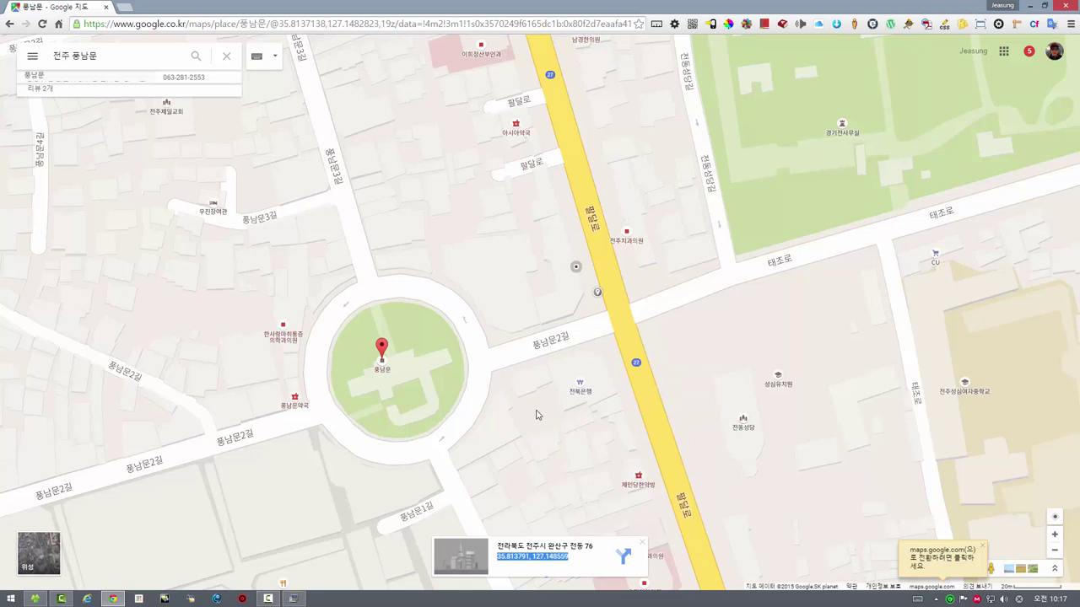
# Return to PTGui, set the camera location manually to 35.813791, 127.148559, and close the project without saving.
pyautogui.click(1030, 6)
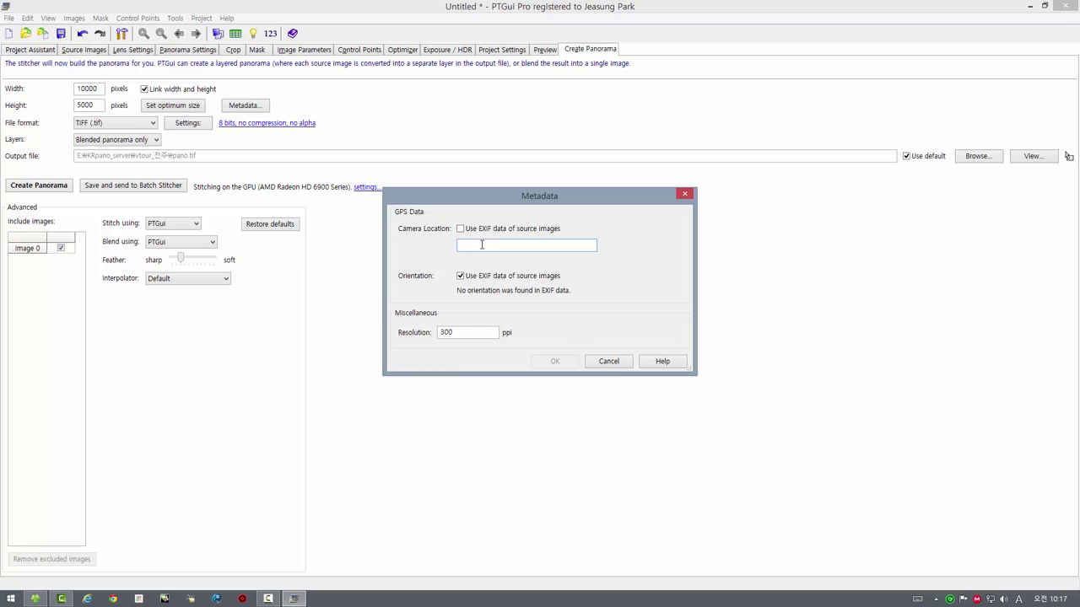
pyautogui.rightClick(482, 244)
pyautogui.click(518, 293)
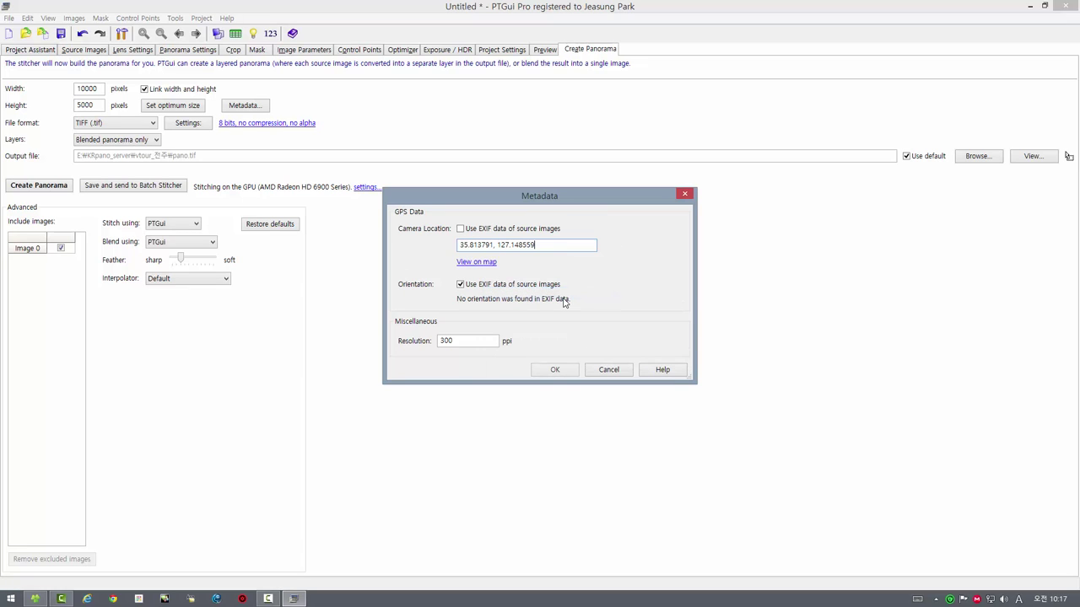
pyautogui.click(556, 371)
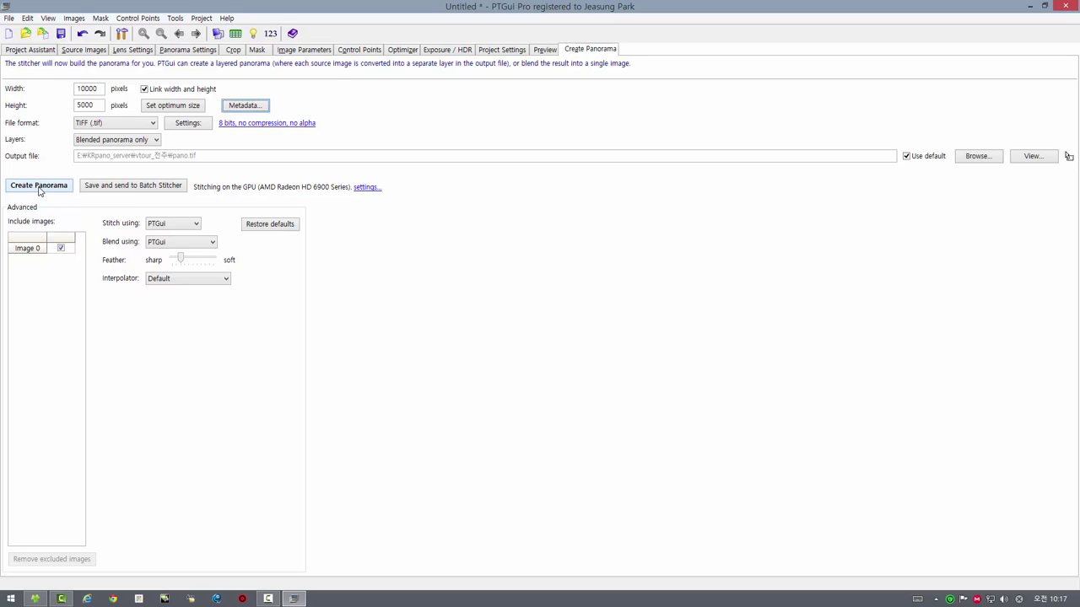
pyautogui.click(1068, 6)
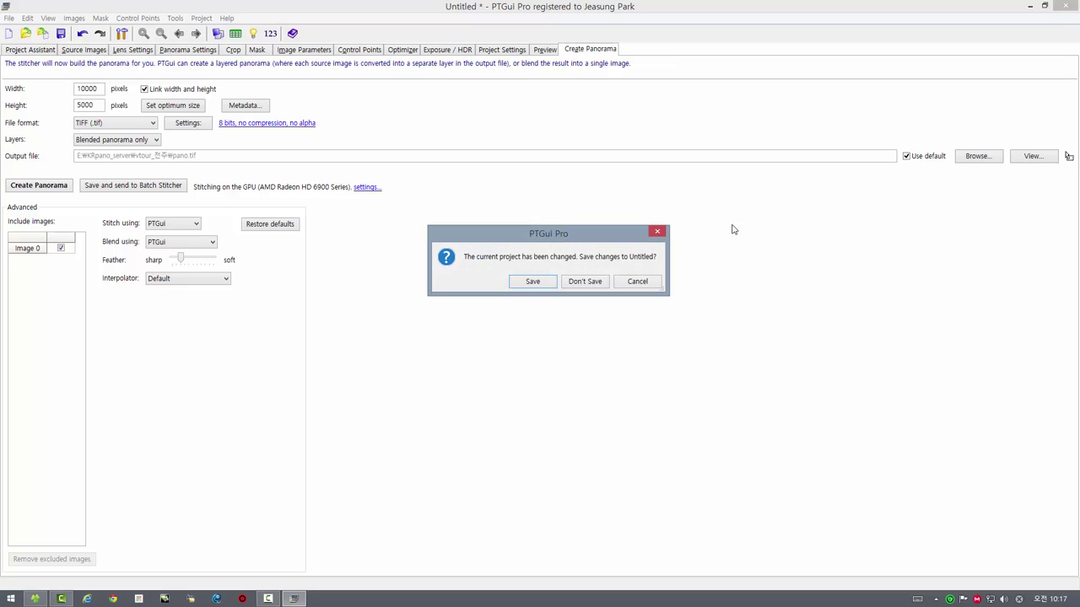
pyautogui.click(589, 283)
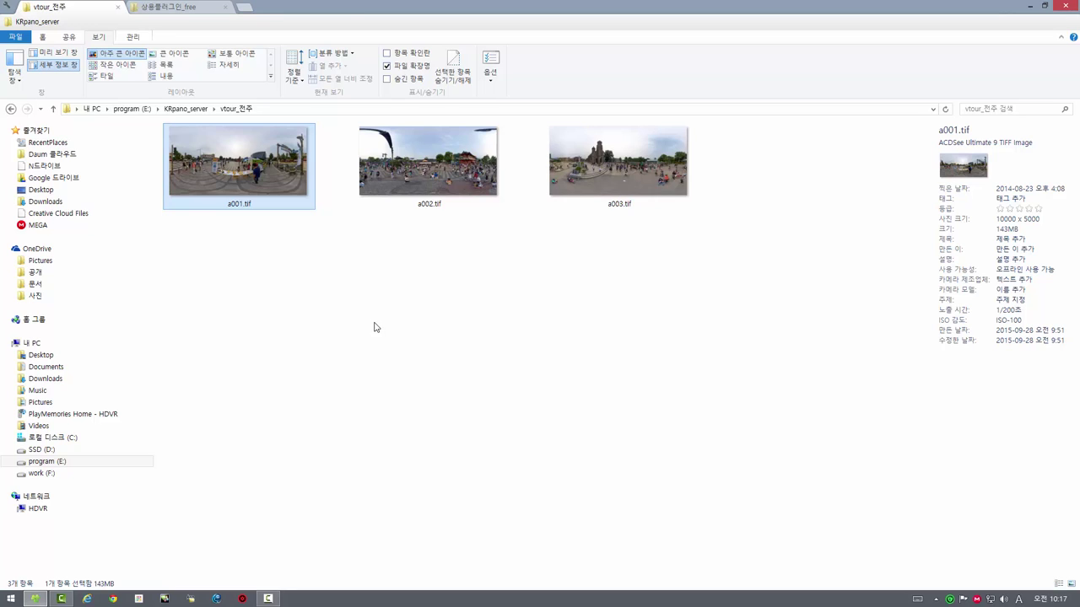
# Open a001.tif in ACDSee, switch to Manage mode and select its thumbnail there.
pyautogui.click(334, 295)
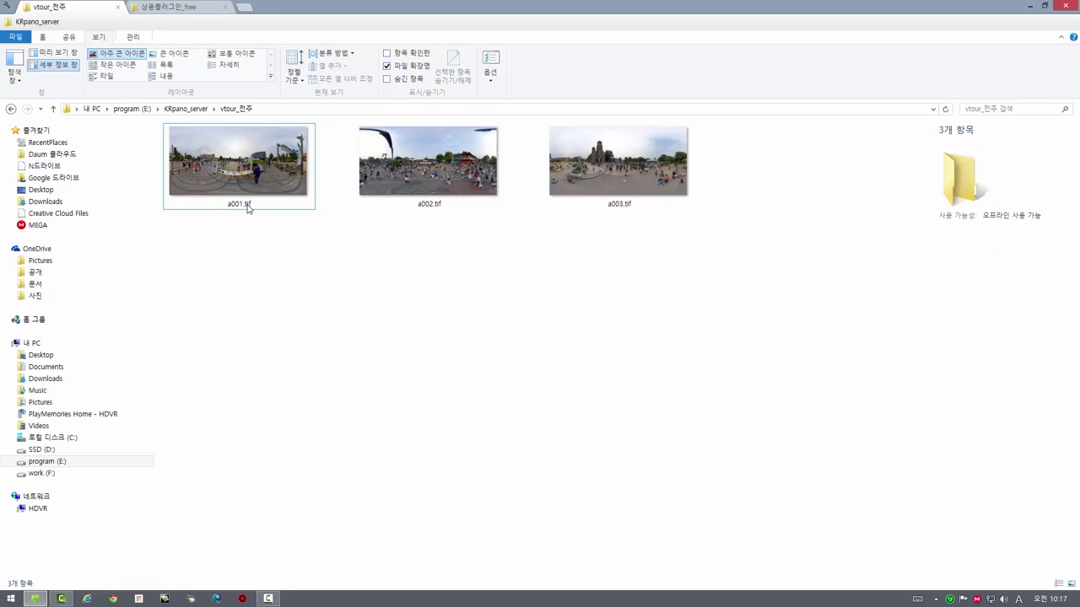
pyautogui.click(231, 162)
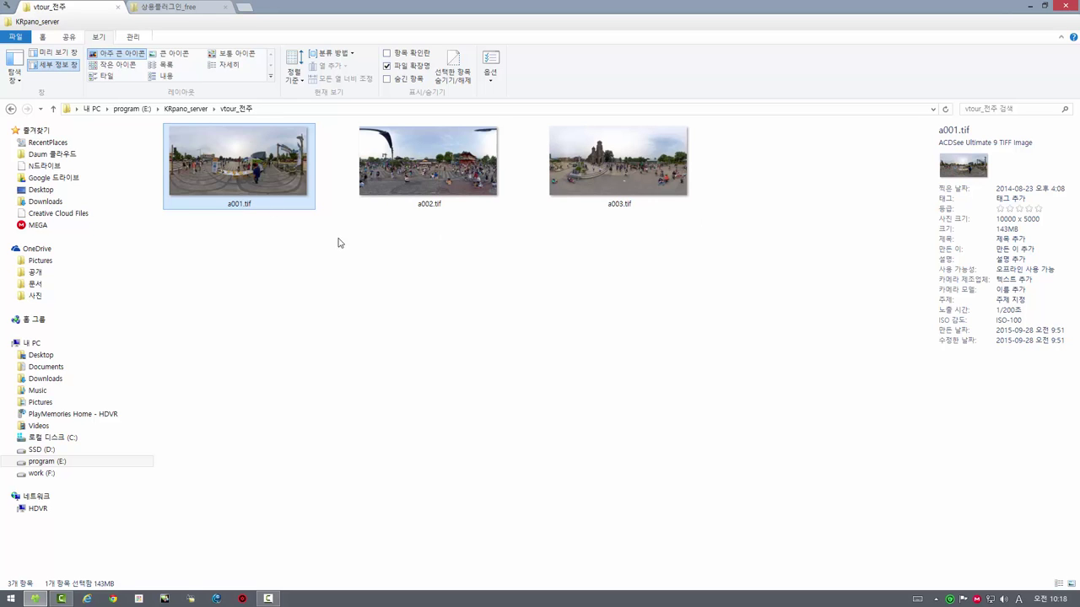
pyautogui.doubleClick(234, 175)
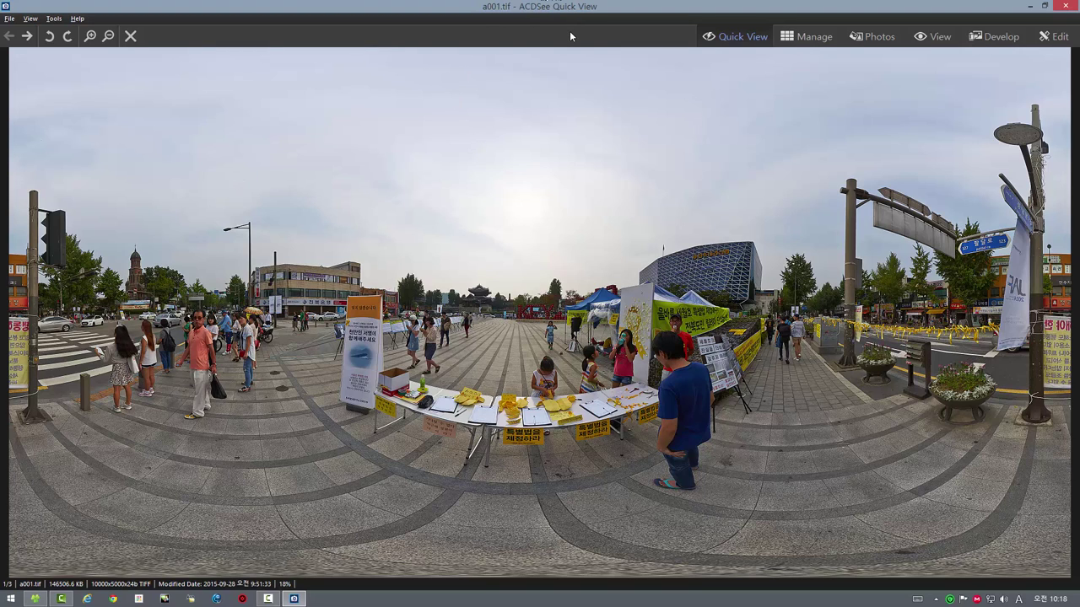
pyautogui.click(812, 39)
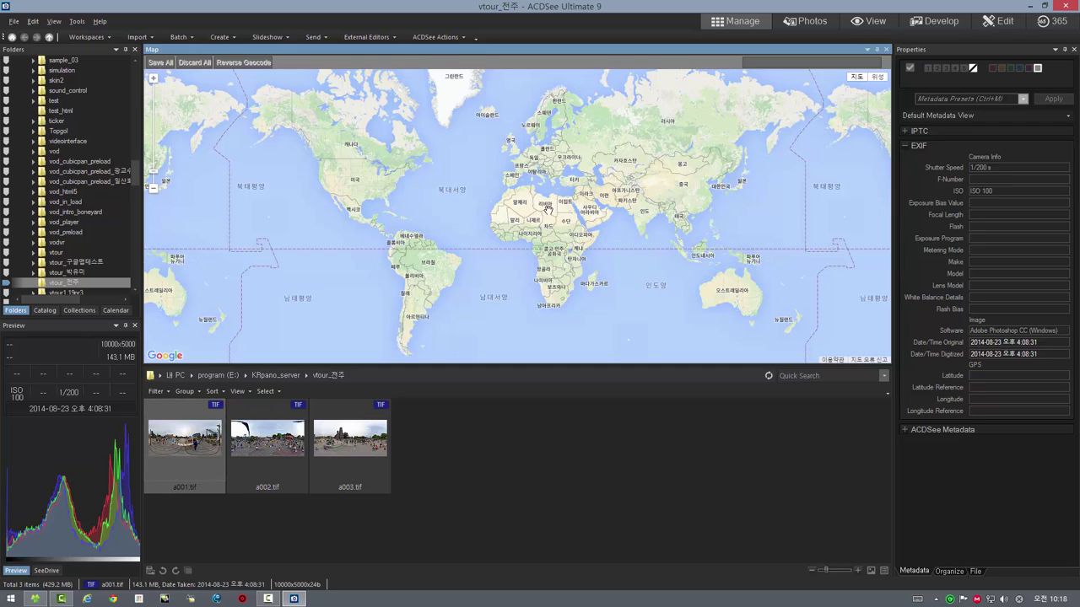
pyautogui.click(179, 444)
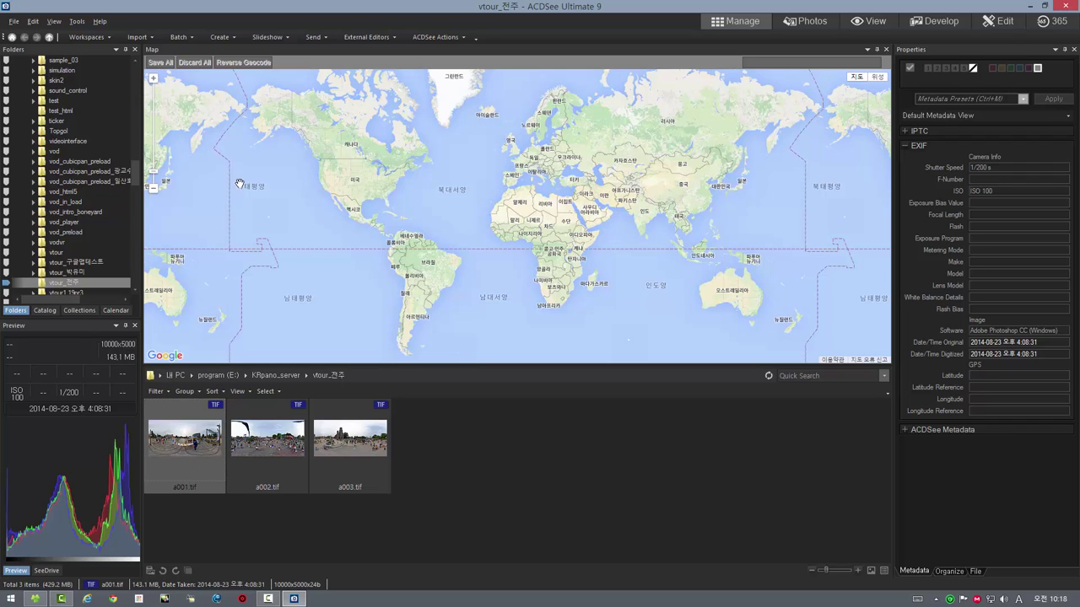
# Open a001.tif in the DevalVR external viewer, look around the panorama in the maximized window to identify the location, and close the viewer.
pyautogui.click(355, 38)
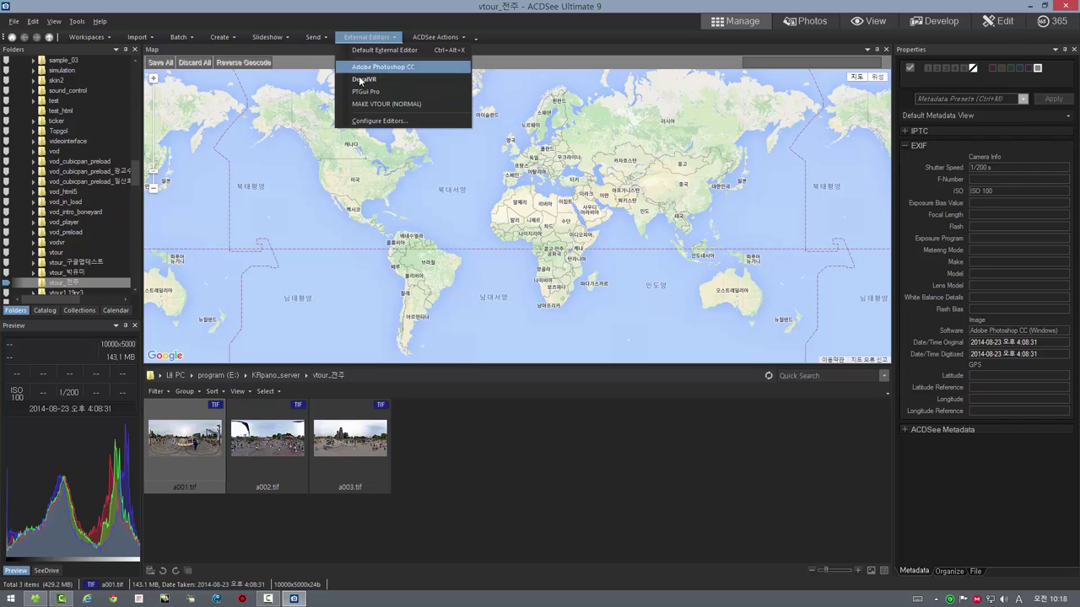
pyautogui.click(359, 76)
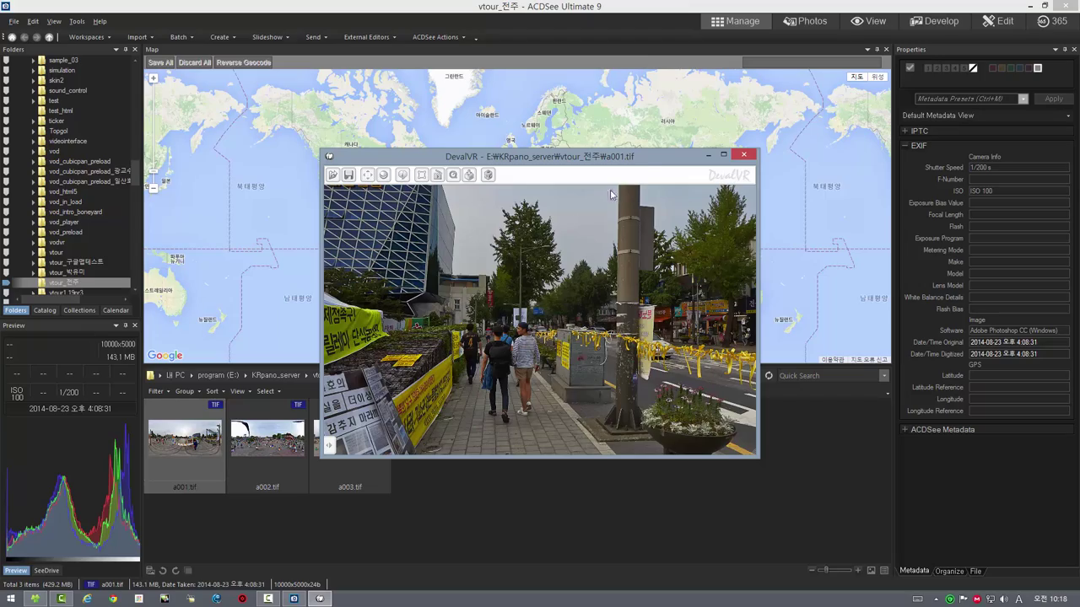
pyautogui.moveTo(458, 307); pyautogui.dragTo(418, 309)
pyautogui.doubleClick(631, 156)
pyautogui.moveTo(631, 199); pyautogui.dragTo(244, 222)
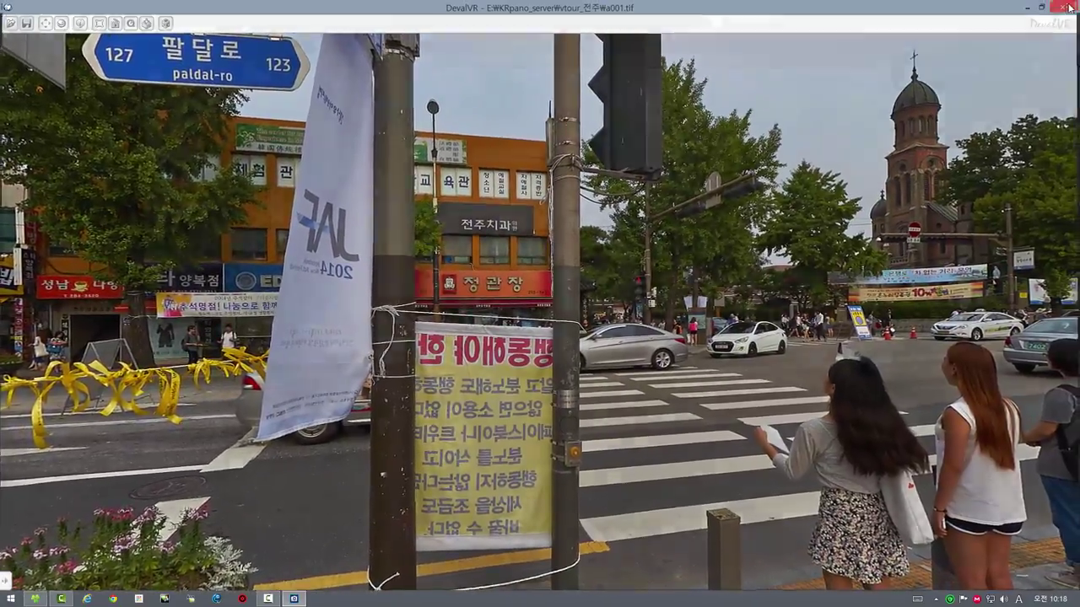
pyautogui.click(1072, 6)
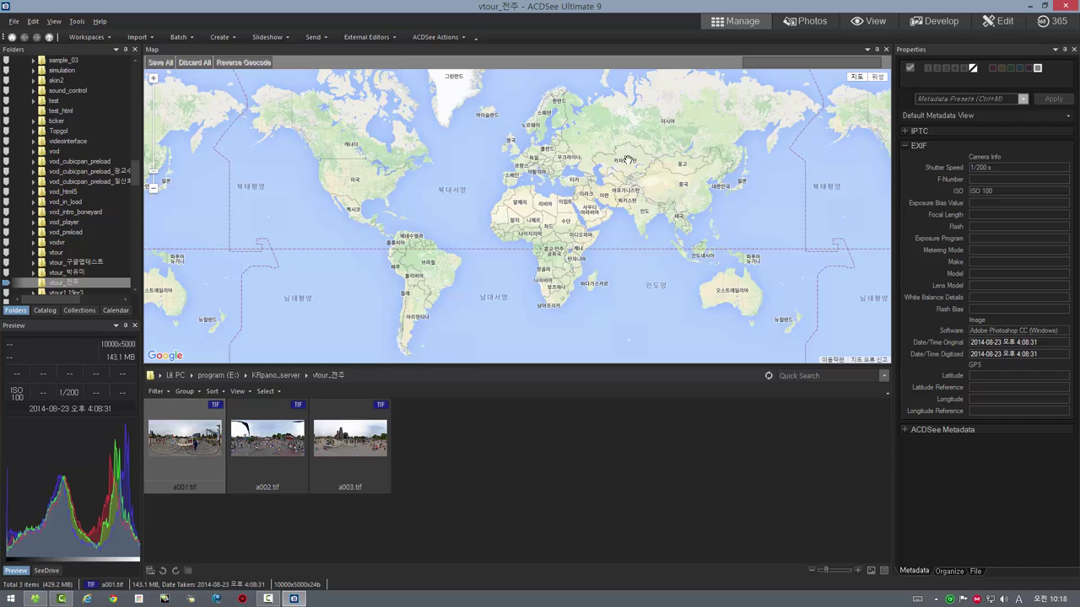
# Search the ACDSee map for 전주 풍남문 and center the area around the 풍남문 roundabout.
pyautogui.click(784, 66)
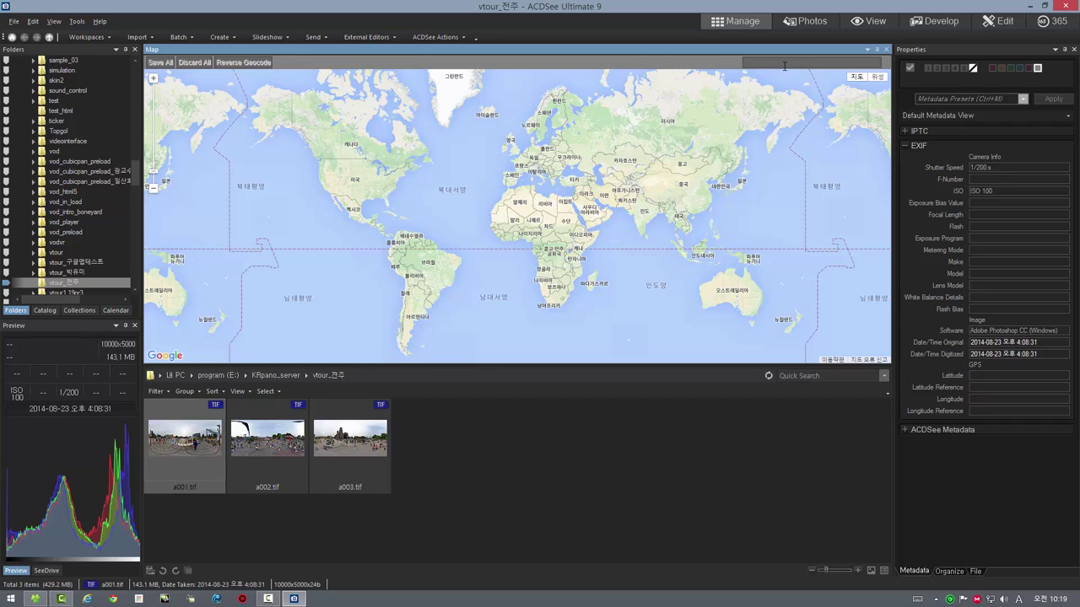
pyautogui.write('전주')
pyautogui.write(' 동')
pyautogui.write('남')
pyautogui.write('문')
pyautogui.press('Return')
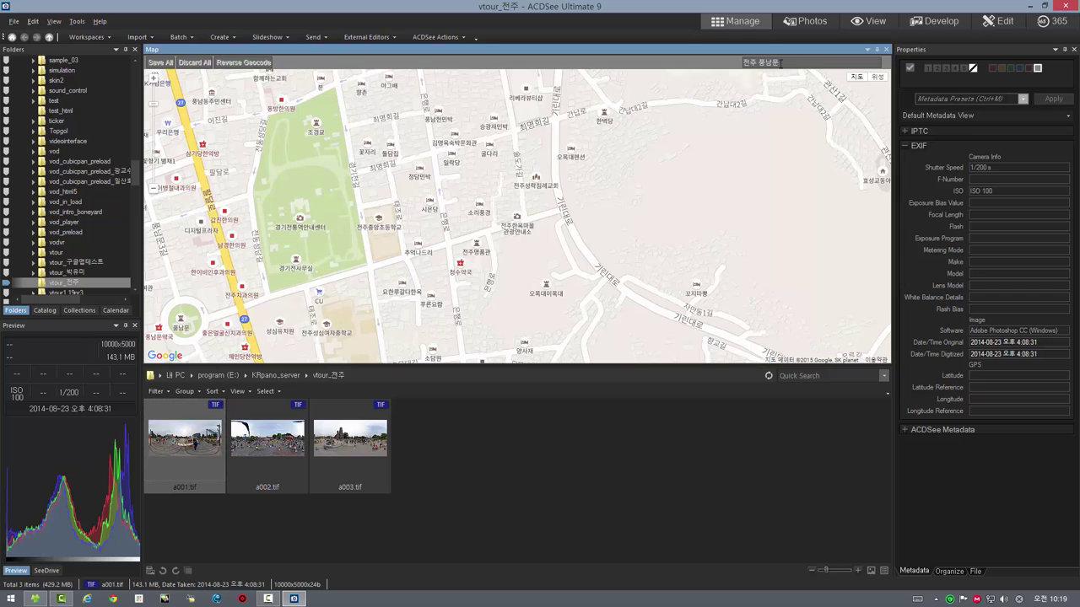
pyautogui.moveTo(312, 262); pyautogui.dragTo(615, 143)
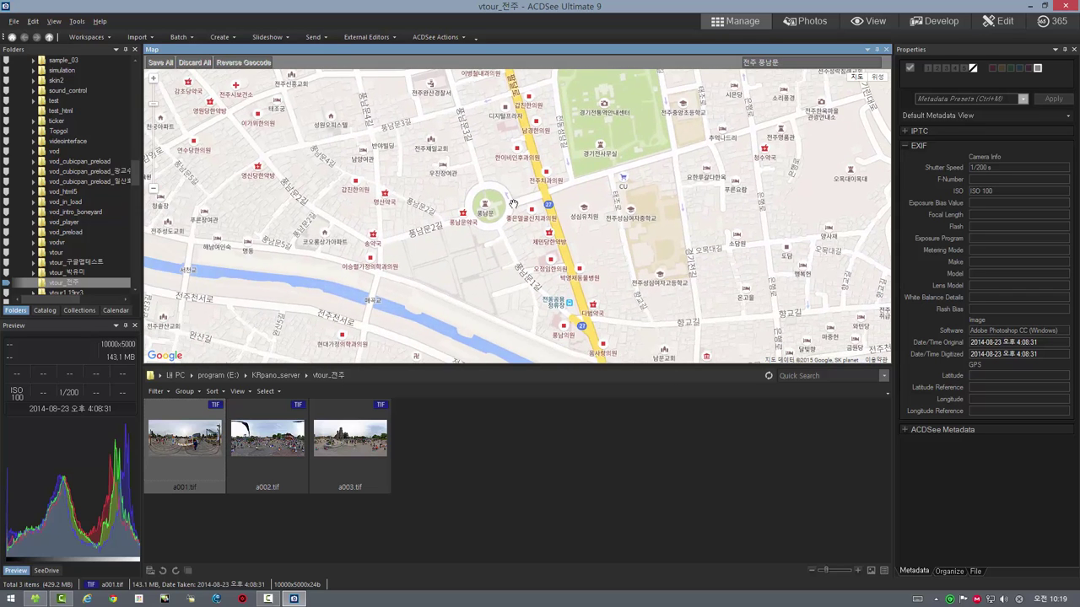
# Switch the map to satellite imagery and center the plaza and crosswalk northeast of the 풍남문 roundabout.
pyautogui.scroll(3, 513, 204)
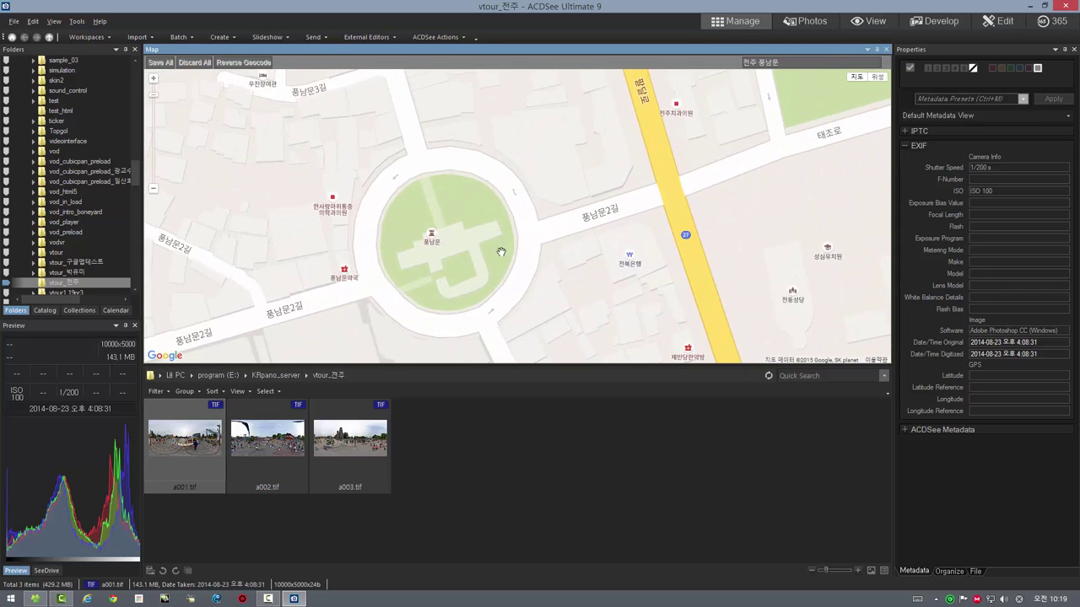
pyautogui.click(879, 78)
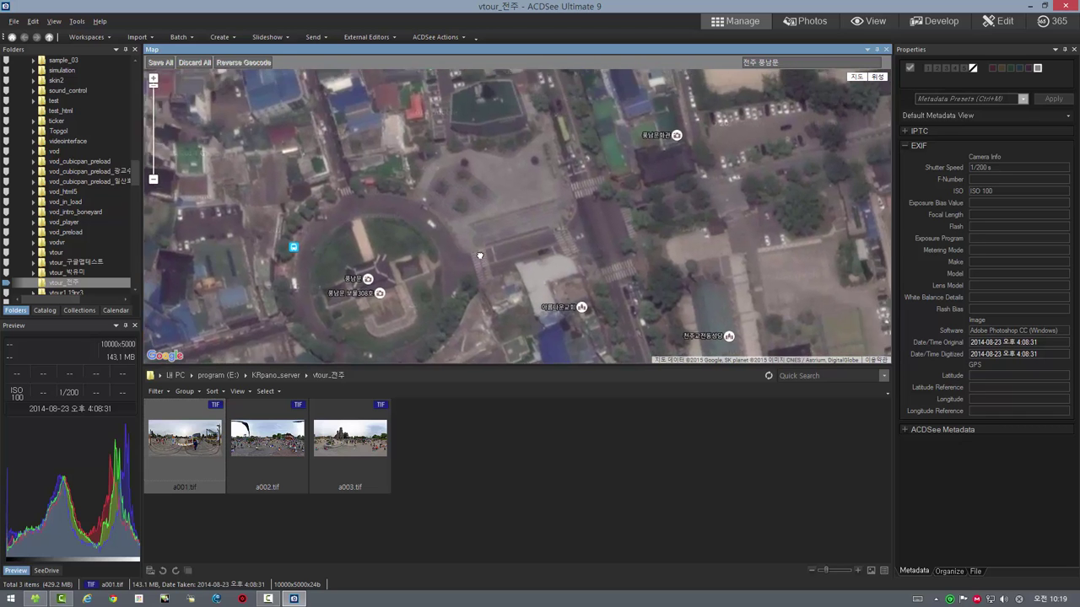
pyautogui.moveTo(479, 256); pyautogui.dragTo(446, 281)
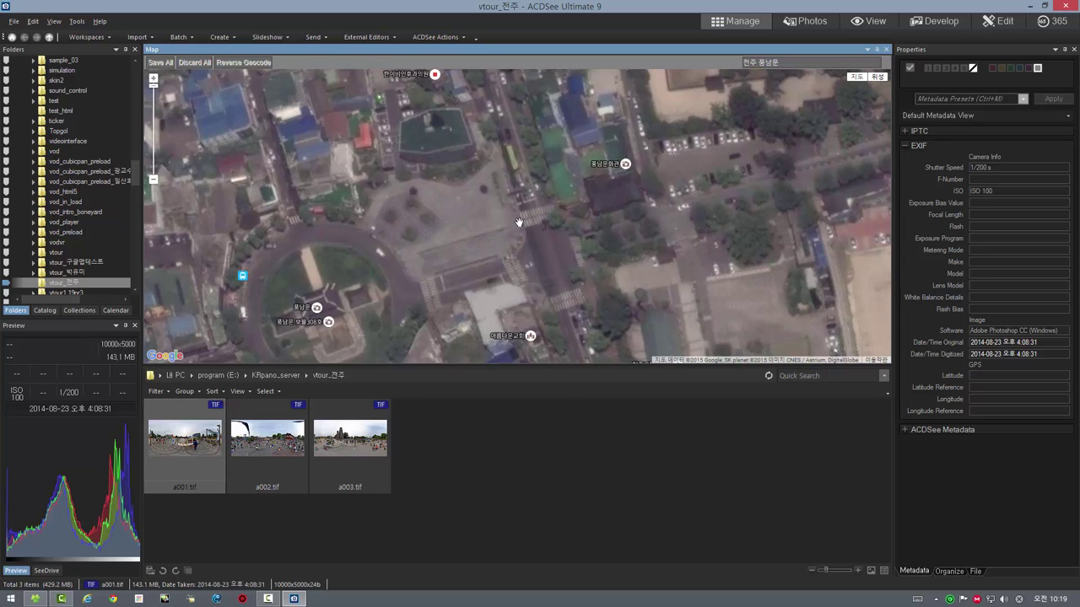
pyautogui.moveTo(512, 251); pyautogui.dragTo(523, 242)
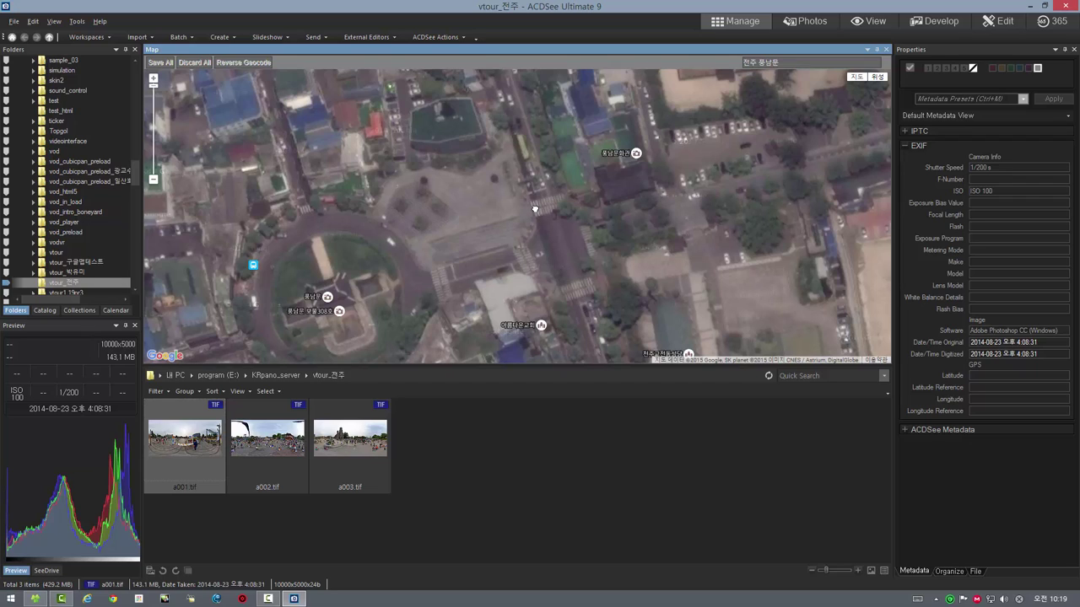
# Place a001.tif on the map and move its marker to the plaza's east edge, just above the crosswalk.
pyautogui.click(180, 446)
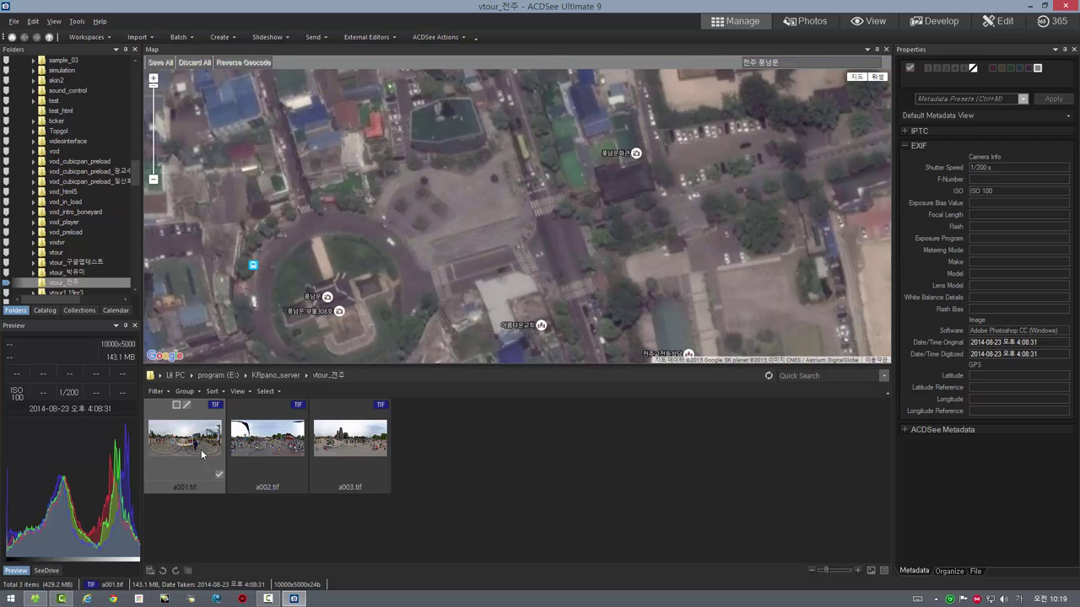
pyautogui.rightClick(191, 441)
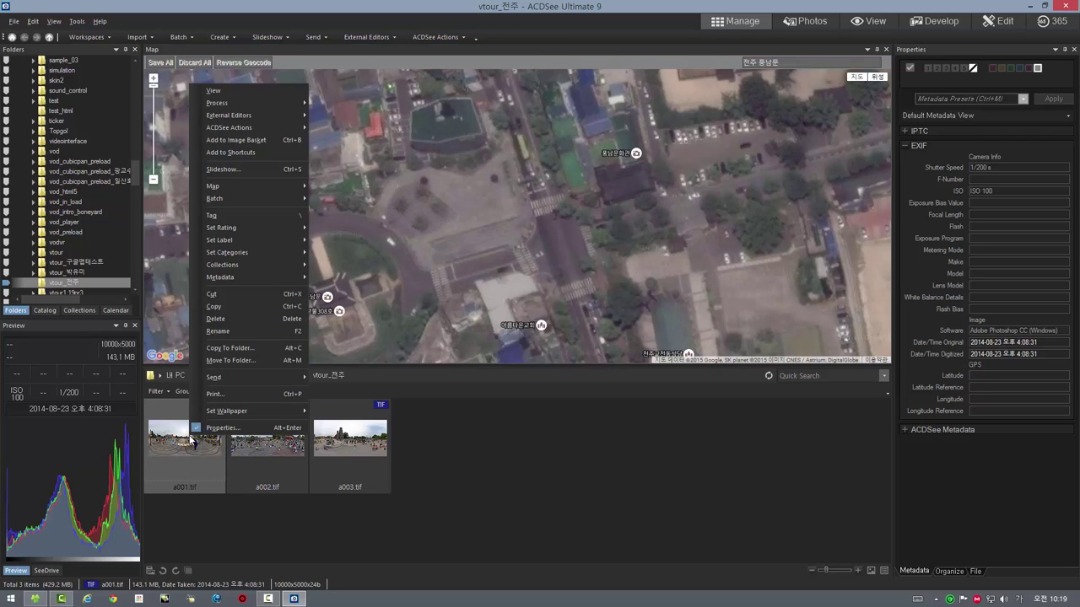
pyautogui.moveTo(243, 190)
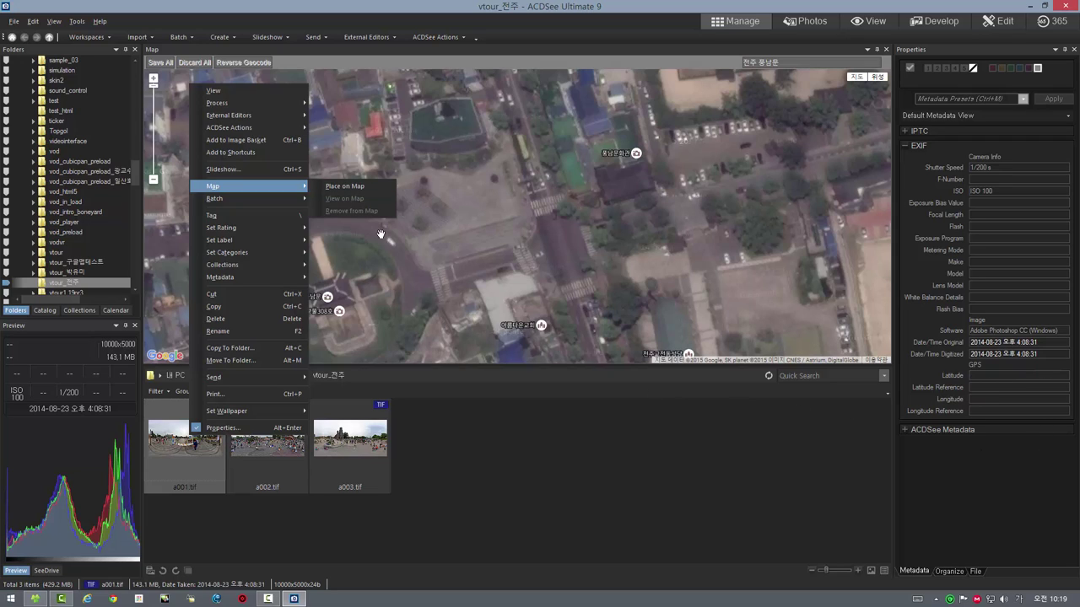
pyautogui.click(354, 187)
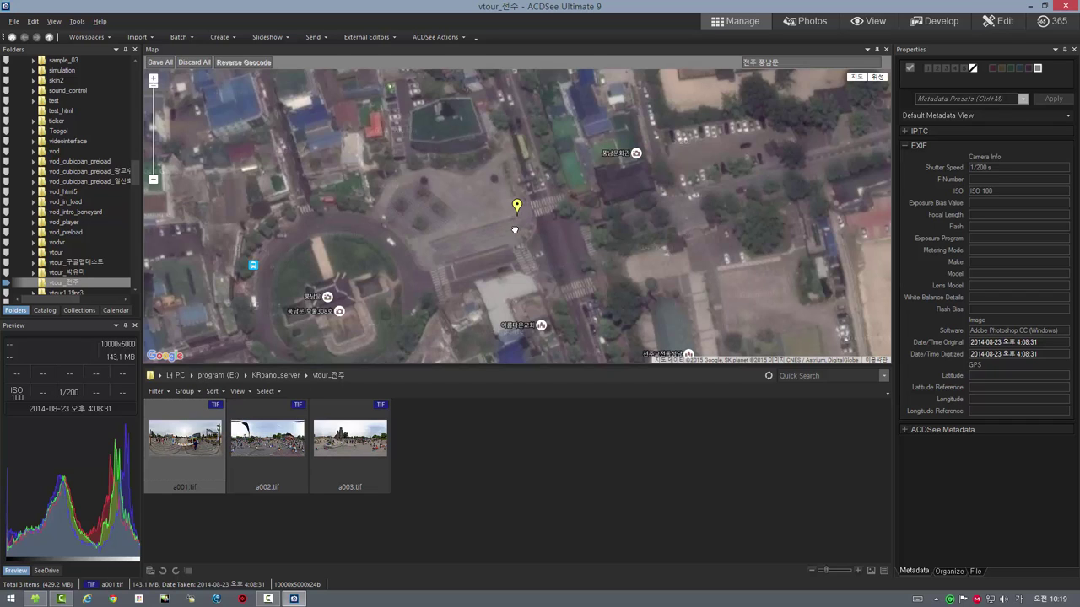
pyautogui.moveTo(520, 228); pyautogui.dragTo(488, 239)
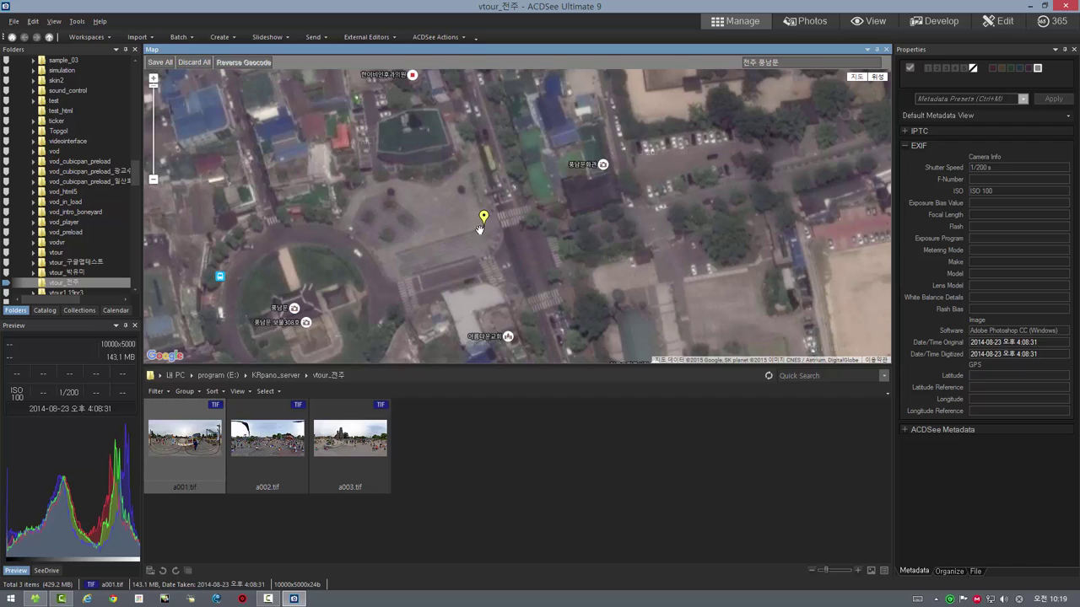
pyautogui.moveTo(483, 218); pyautogui.dragTo(490, 203)
# View a001.tif maximized in the DevalVR external viewer, look around the street surroundings to check the shooting spot, and close the viewer.
pyautogui.click(344, 40)
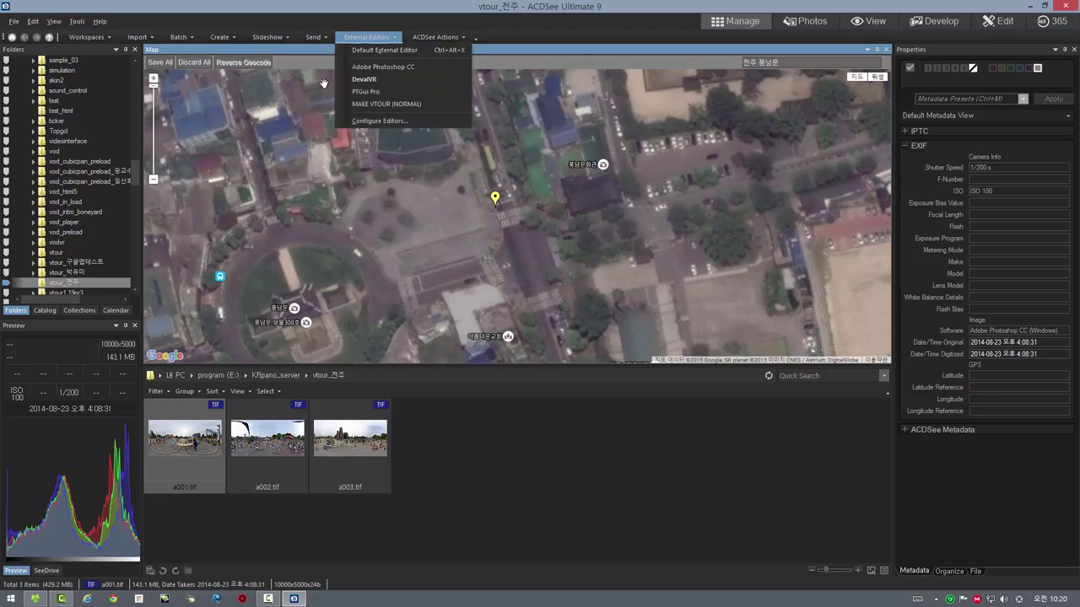
pyautogui.click(371, 80)
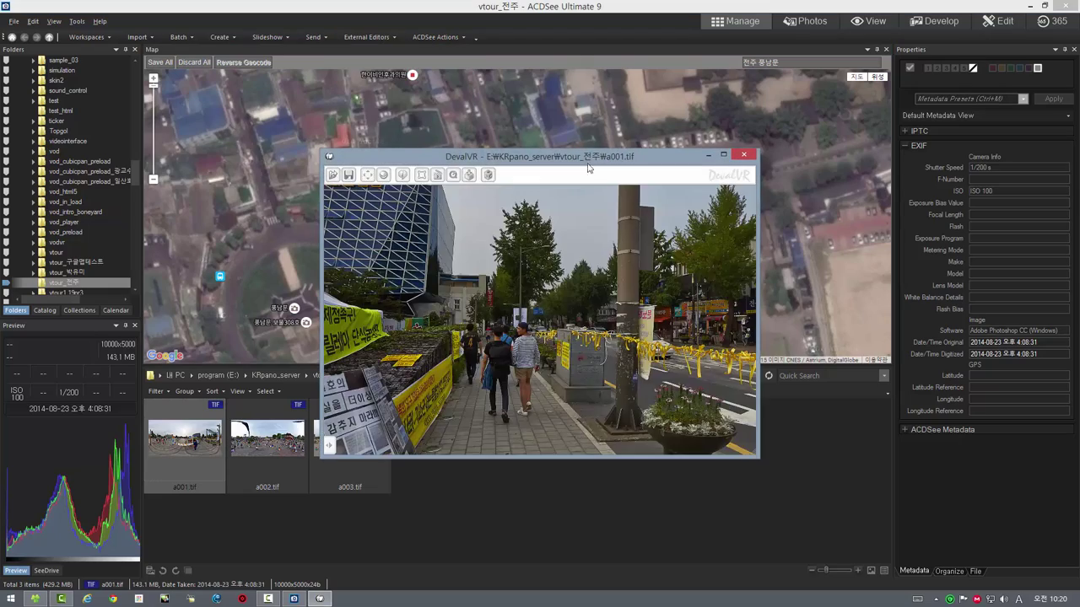
pyautogui.doubleClick(595, 159)
pyautogui.moveTo(515, 295); pyautogui.dragTo(610, 215)
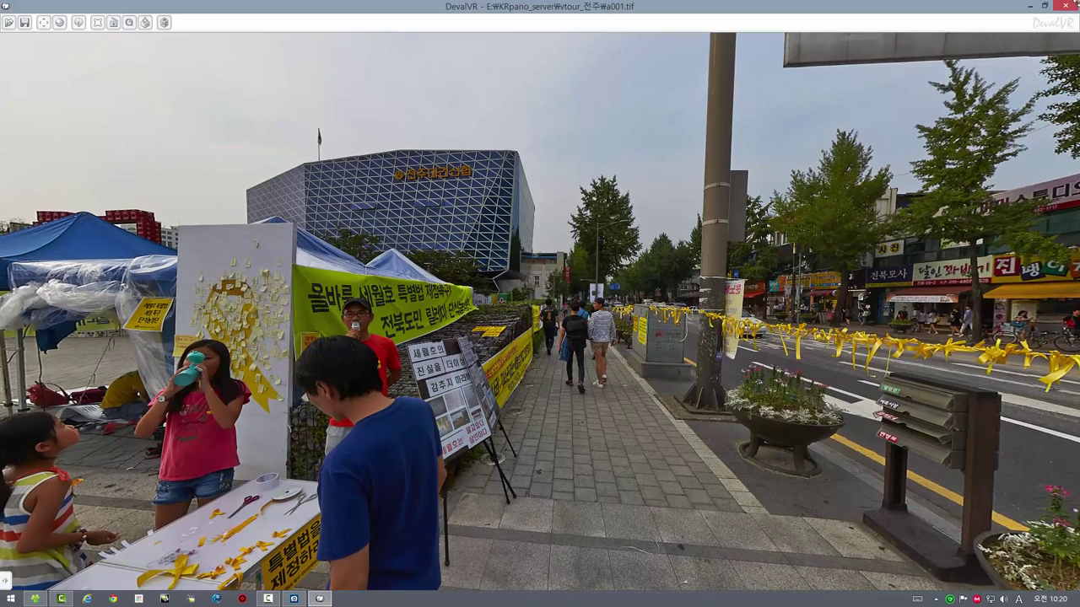
pyautogui.click(1066, 7)
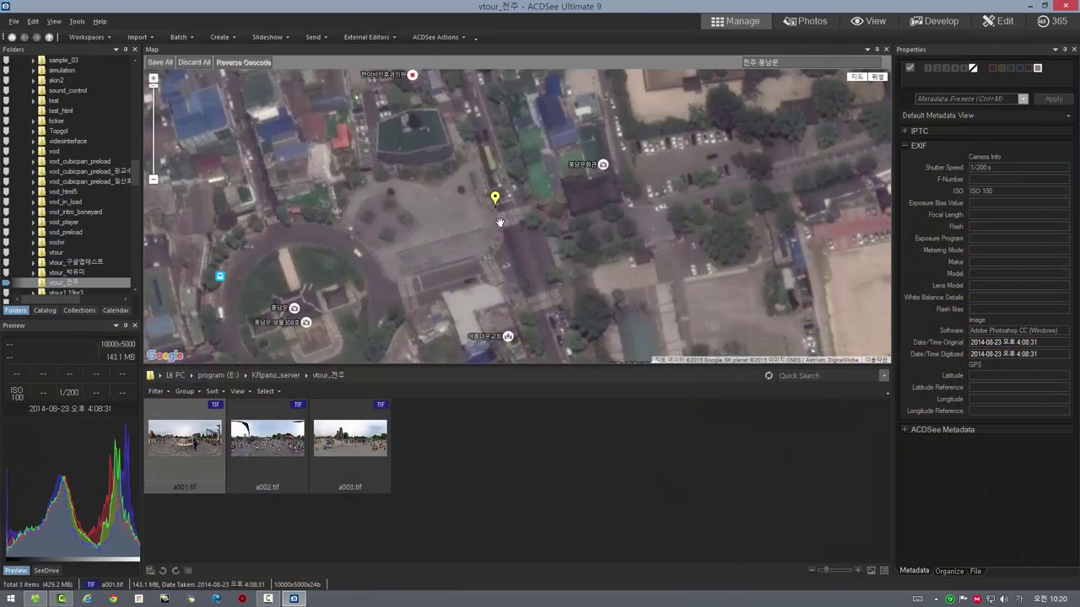
# Fine-tune the a001.tif marker to the plaza-side end of the crosswalk and save the map location to the file.
pyautogui.moveTo(495, 199); pyautogui.dragTo(510, 190)
pyautogui.moveTo(511, 191); pyautogui.dragTo(493, 204)
pyautogui.hotkey('ctrl', 'shift', 'c')
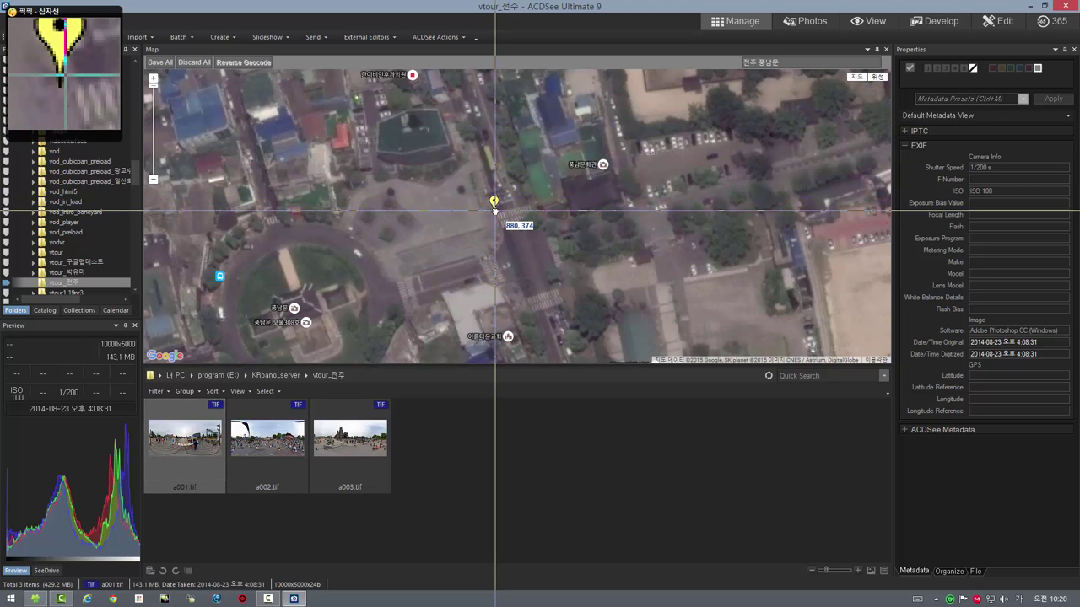
pyautogui.click(495, 209)
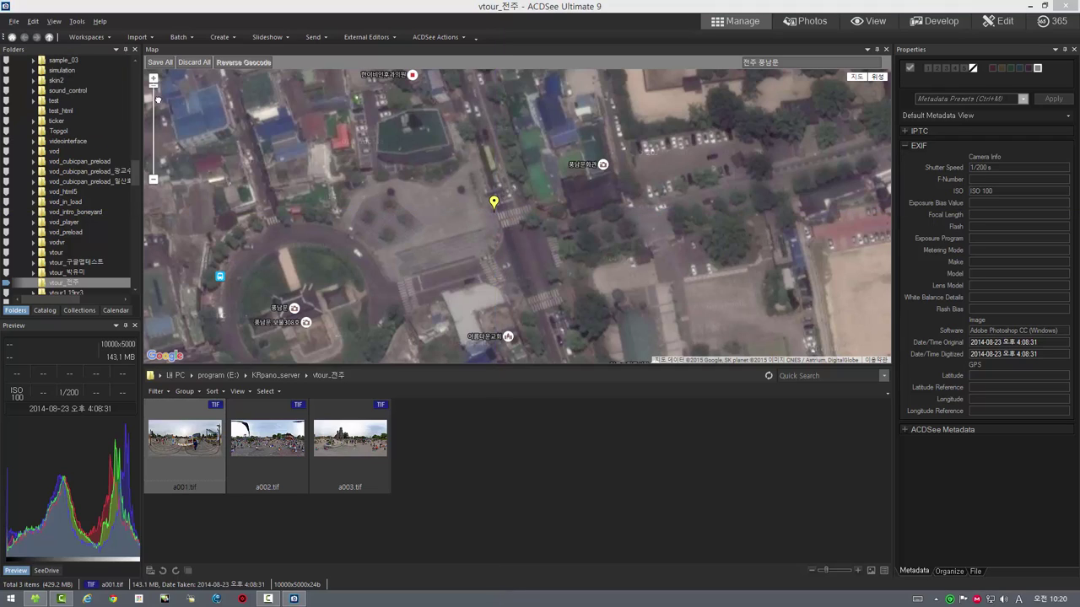
pyautogui.click(160, 62)
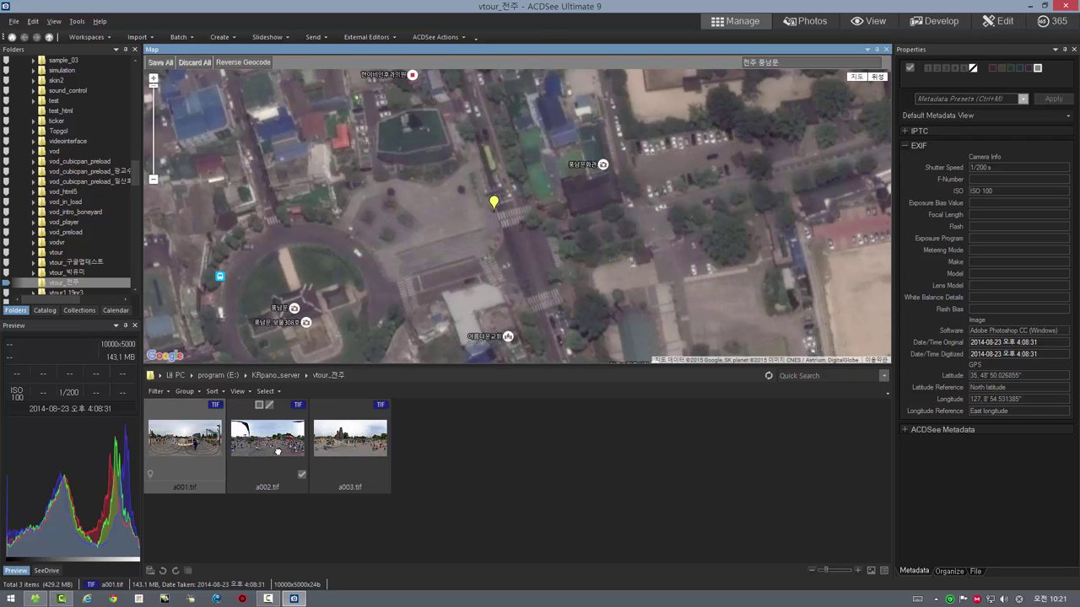
# Compare the GPS metadata of a002.tif, a003.tif and a001.tif, ending with a001.tif selected.
pyautogui.click(254, 480)
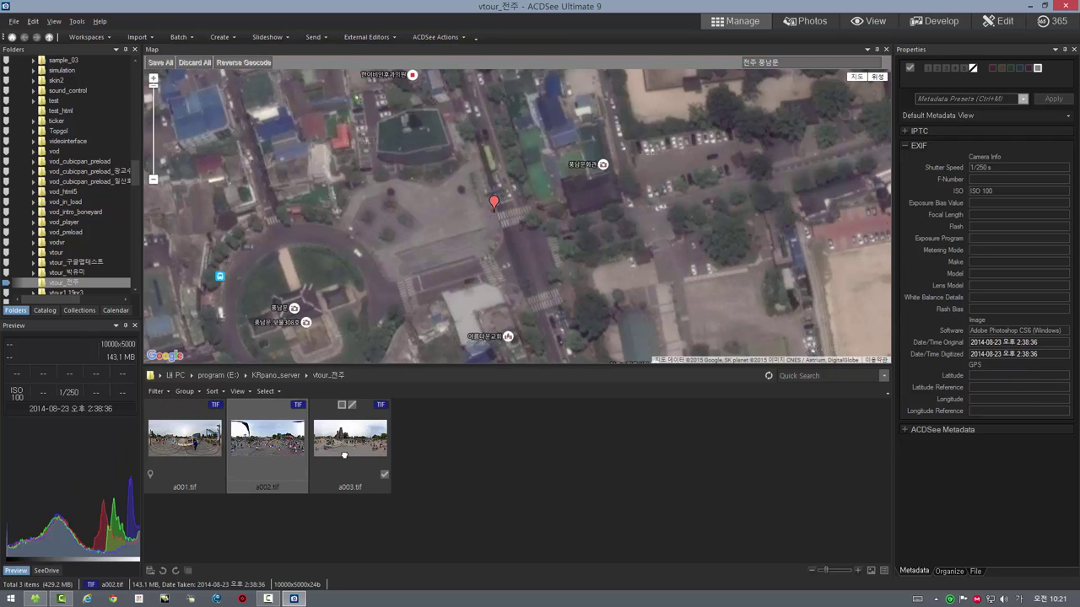
pyautogui.click(384, 474)
pyautogui.click(256, 451)
pyautogui.click(174, 443)
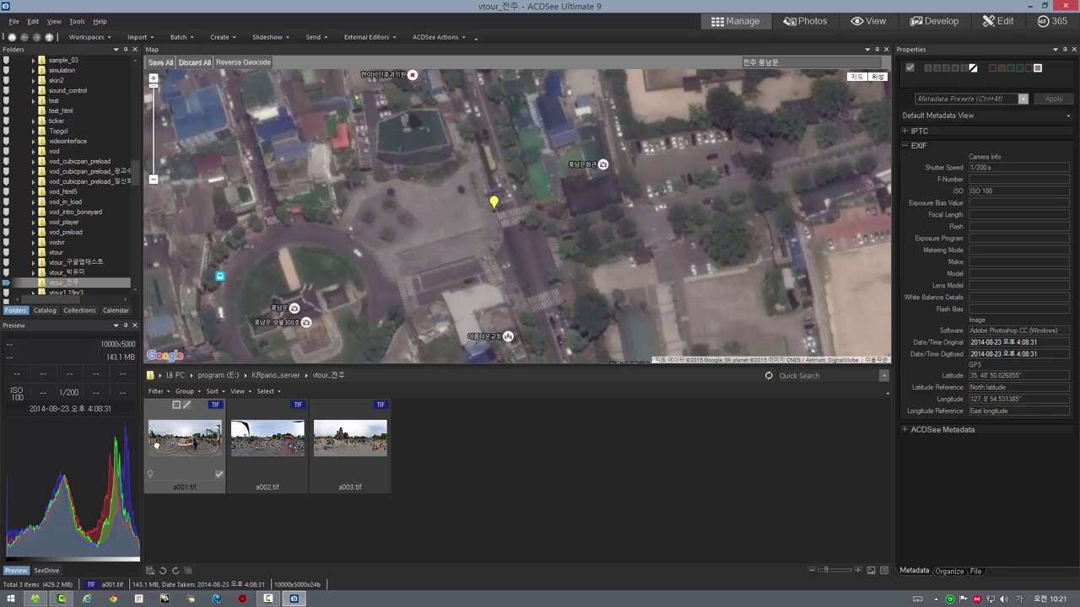
# Open a001.tif in PTGui Pro and recenter the panorama on the far end of the sidewalk beside the street.
pyautogui.click(368, 37)
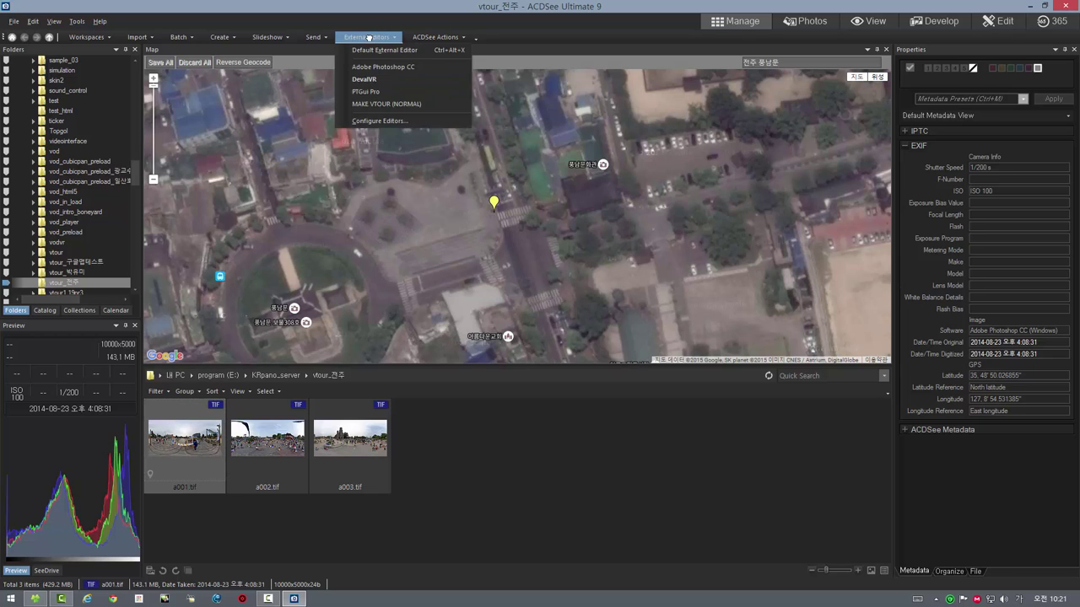
pyautogui.click(366, 91)
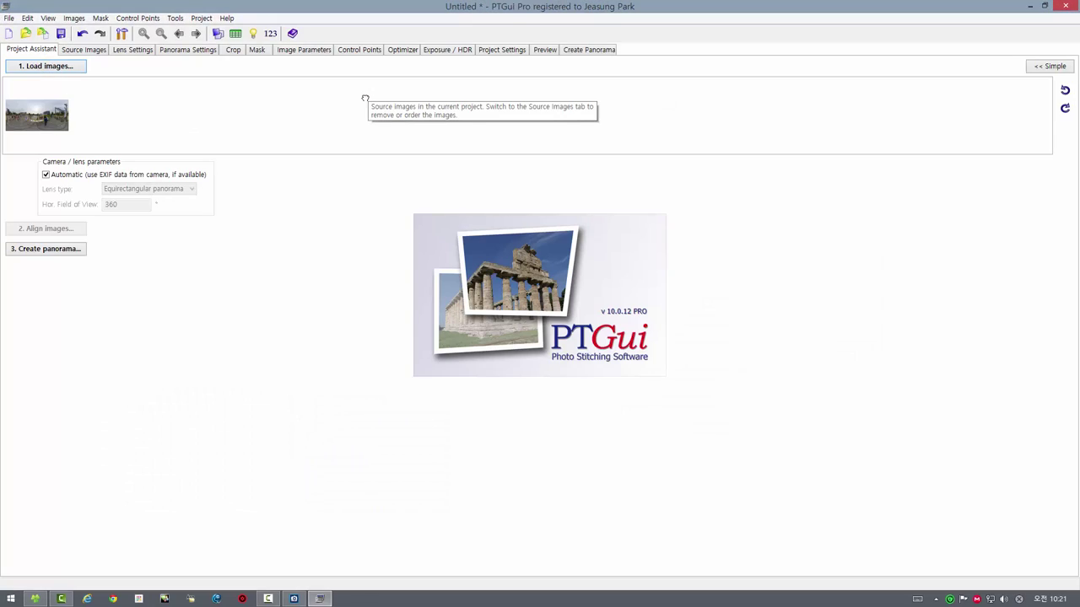
pyautogui.click(218, 33)
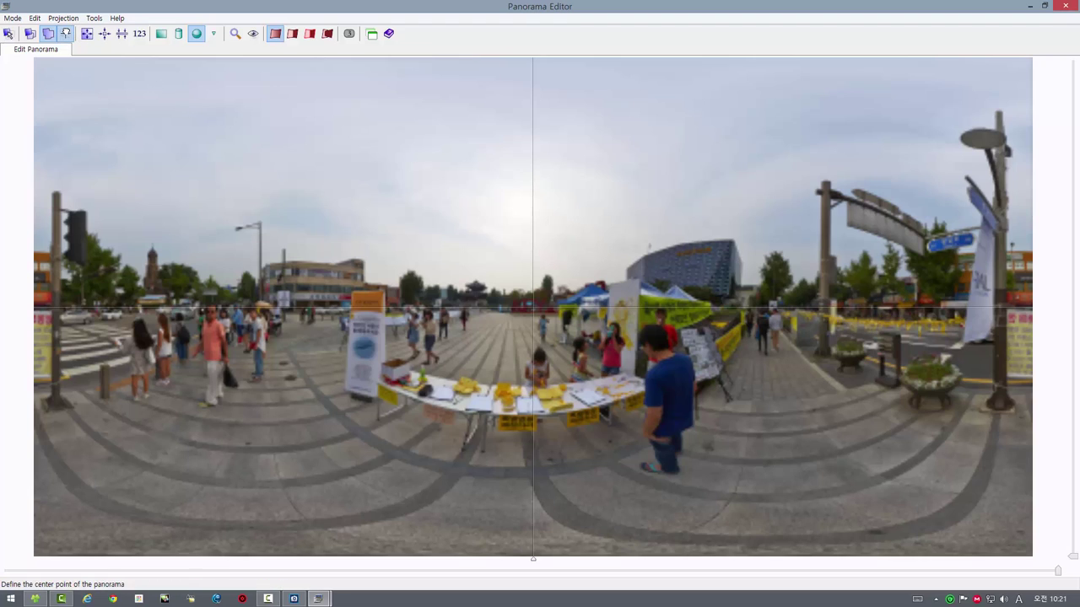
pyautogui.click(65, 34)
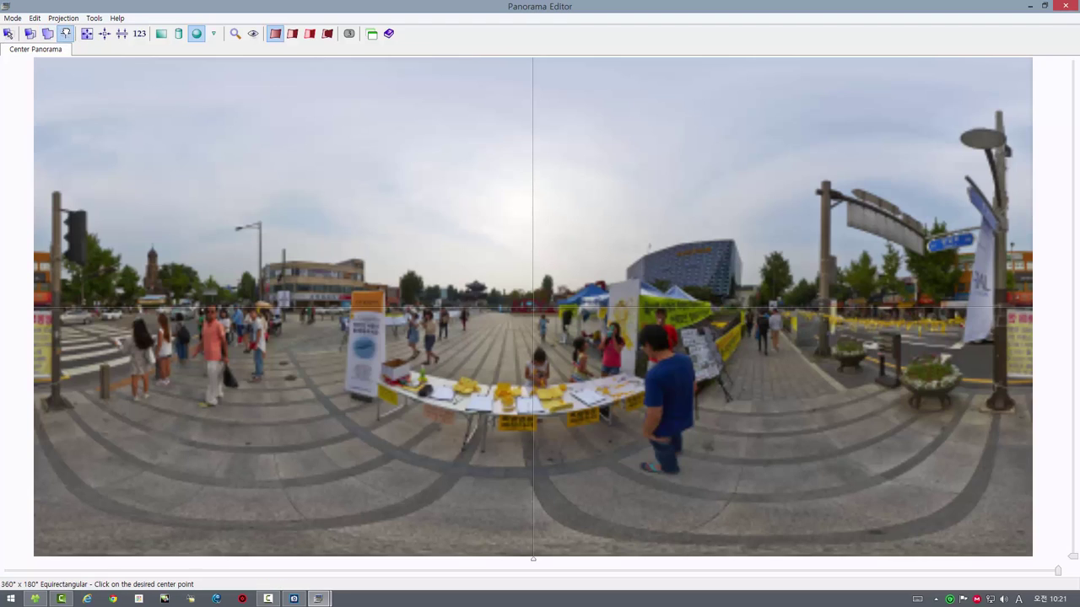
pyautogui.click(786, 310)
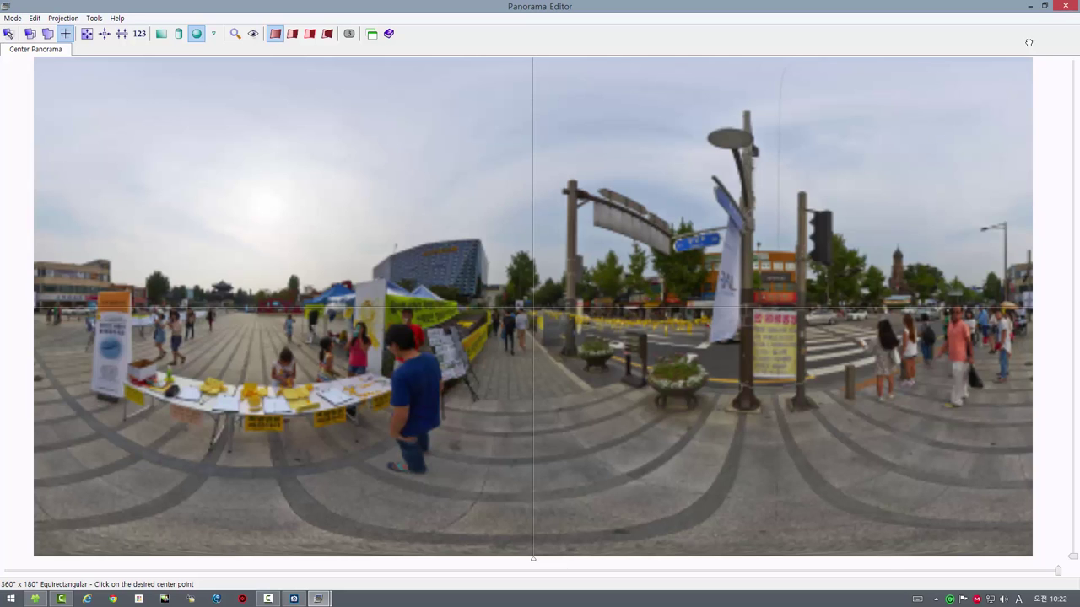
pyautogui.click(1072, 4)
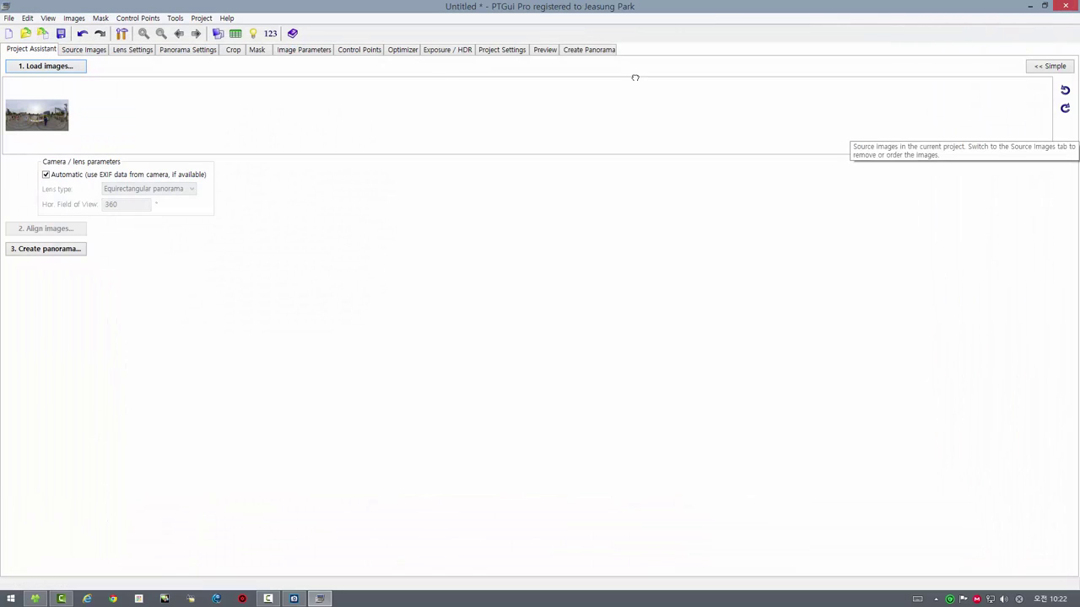
# Set the output panorama to optimum size, check the camera location in its metadata, and check the source file name in ACDSee.
pyautogui.click(593, 48)
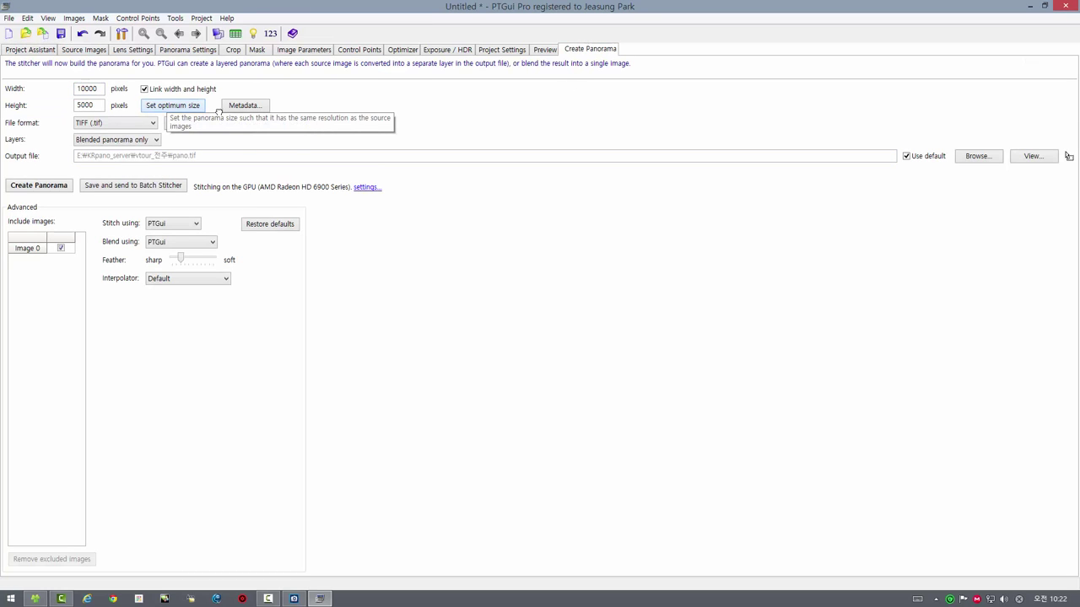
pyautogui.click(169, 106)
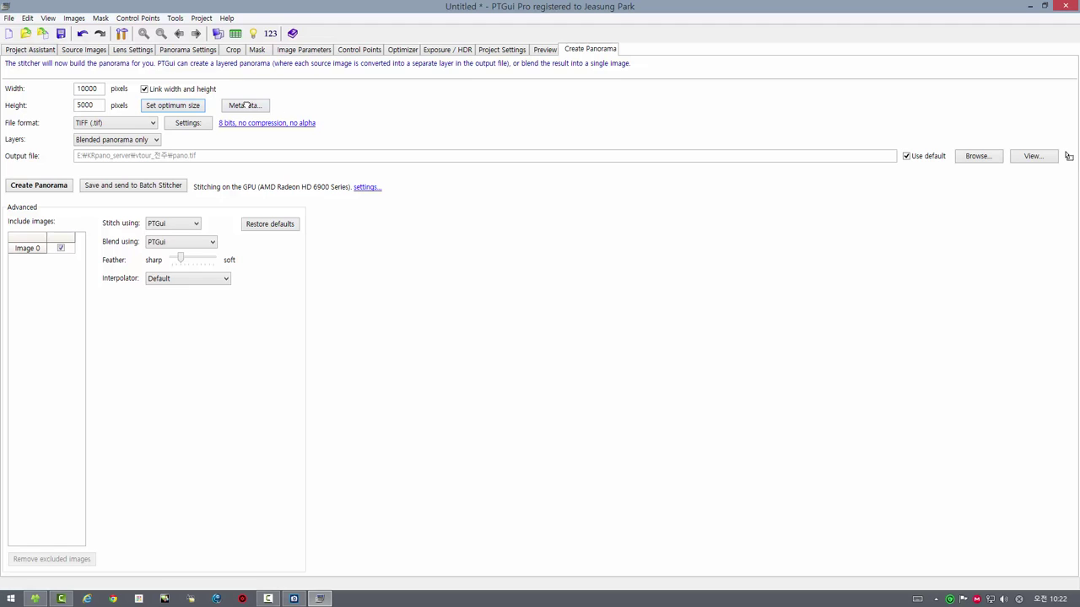
pyautogui.click(244, 105)
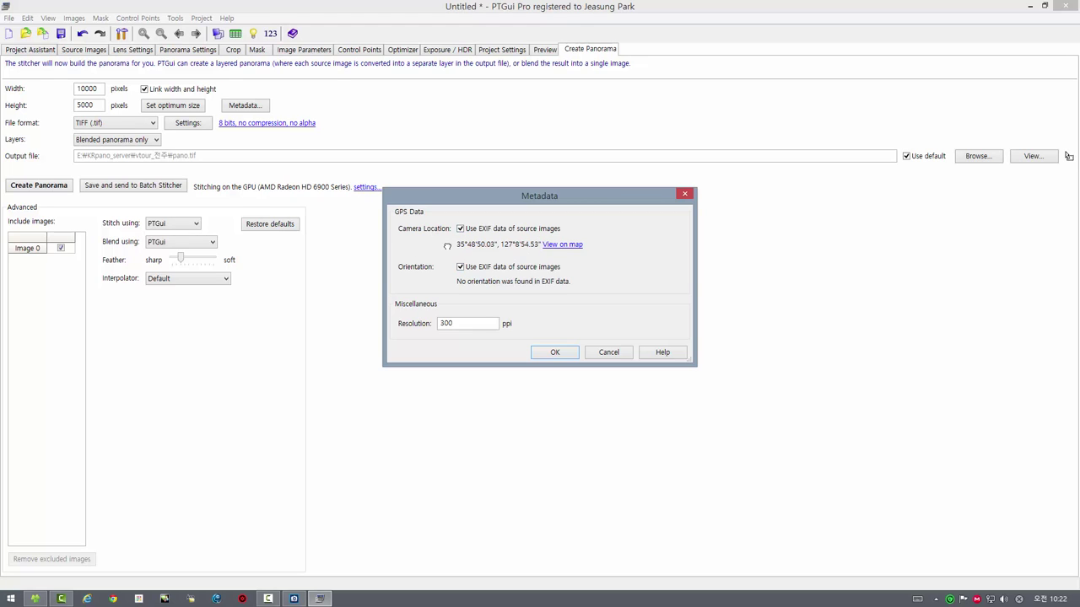
pyautogui.click(609, 352)
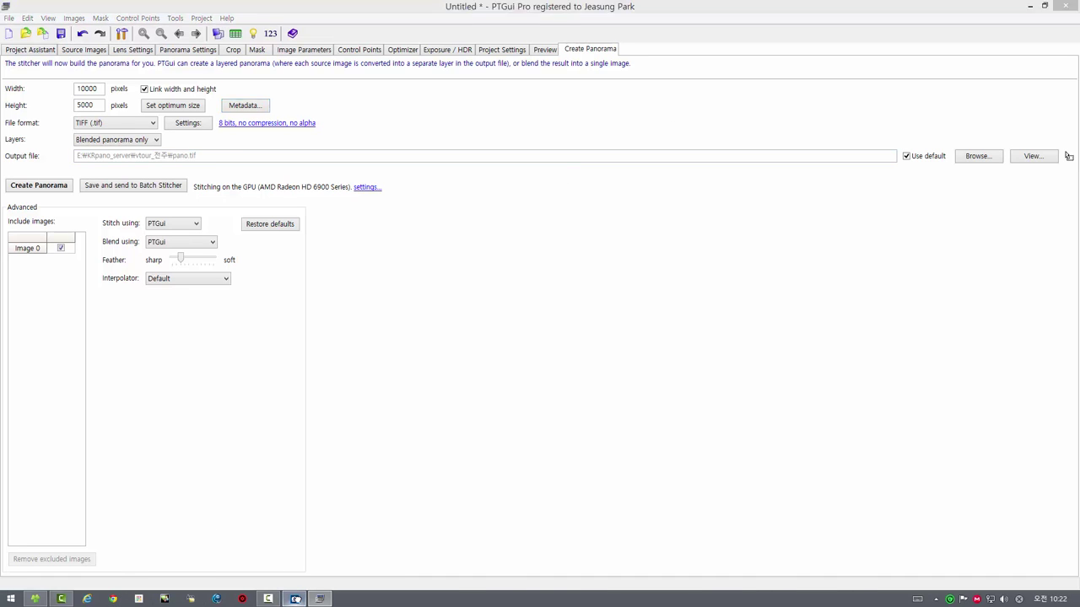
pyautogui.click(294, 599)
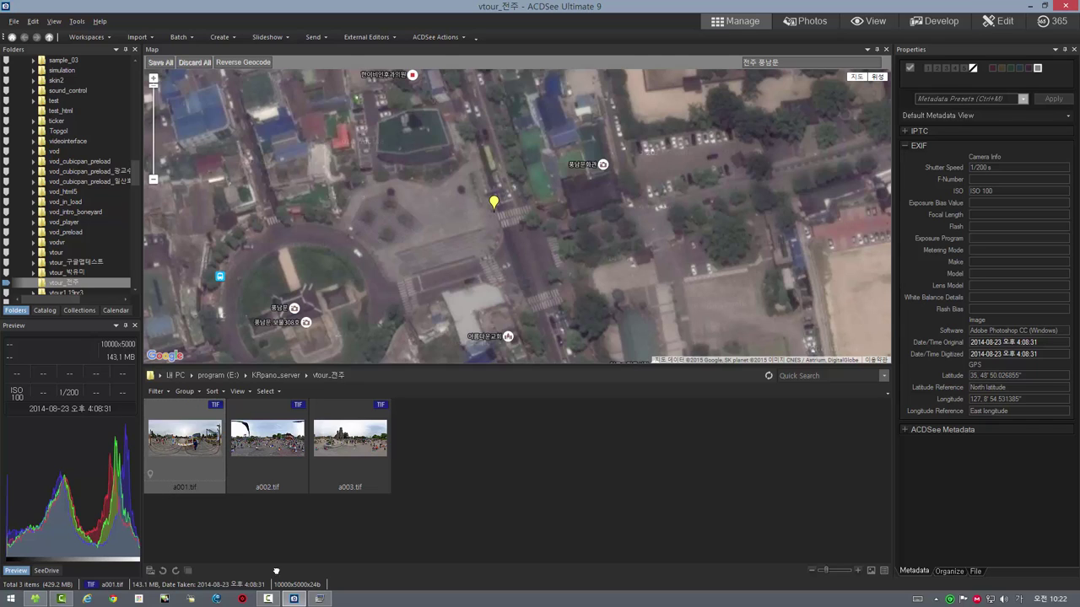
pyautogui.click(320, 599)
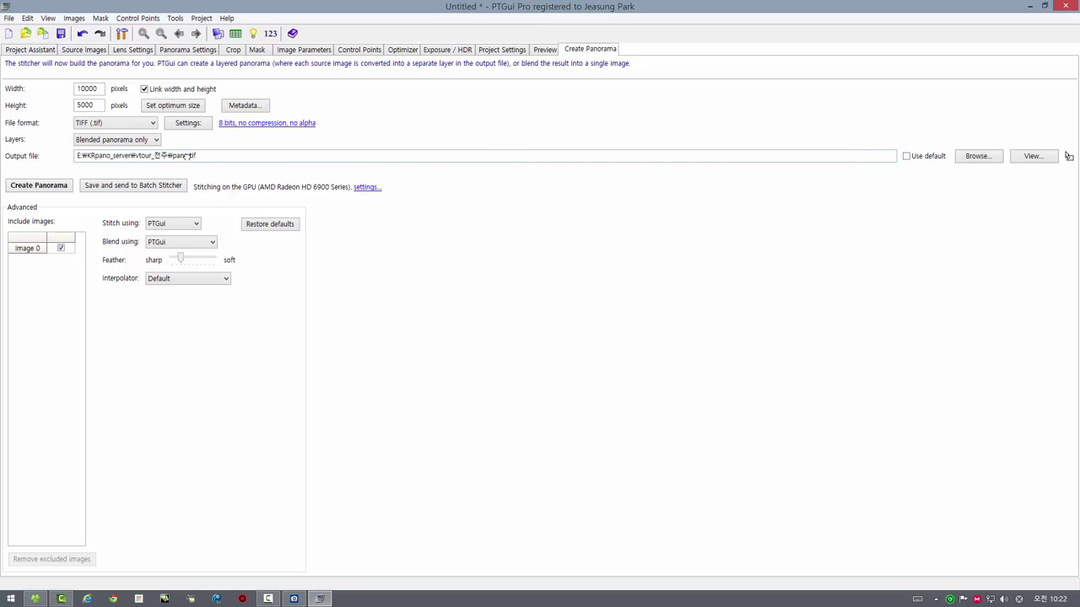
# Name the output file 001.tif in the vtour_전주 folder, create the panorama, and close PTGui without saving the project.
pyautogui.moveTo(188, 156); pyautogui.dragTo(170, 157)
pyautogui.write('30')
pyautogui.click(22, 185)
pyautogui.click(1065, 6)
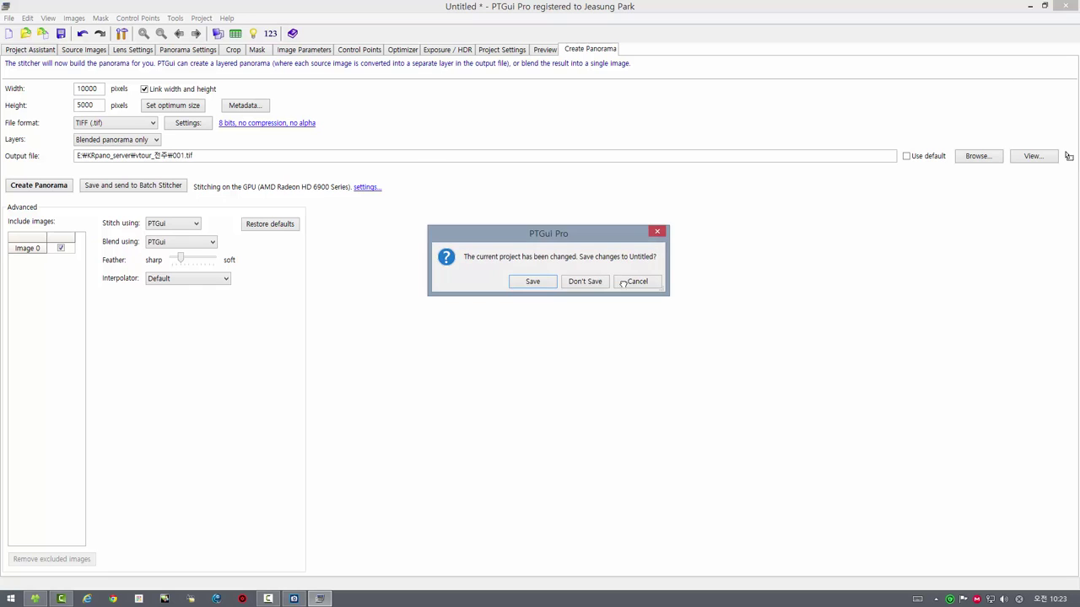
pyautogui.click(583, 281)
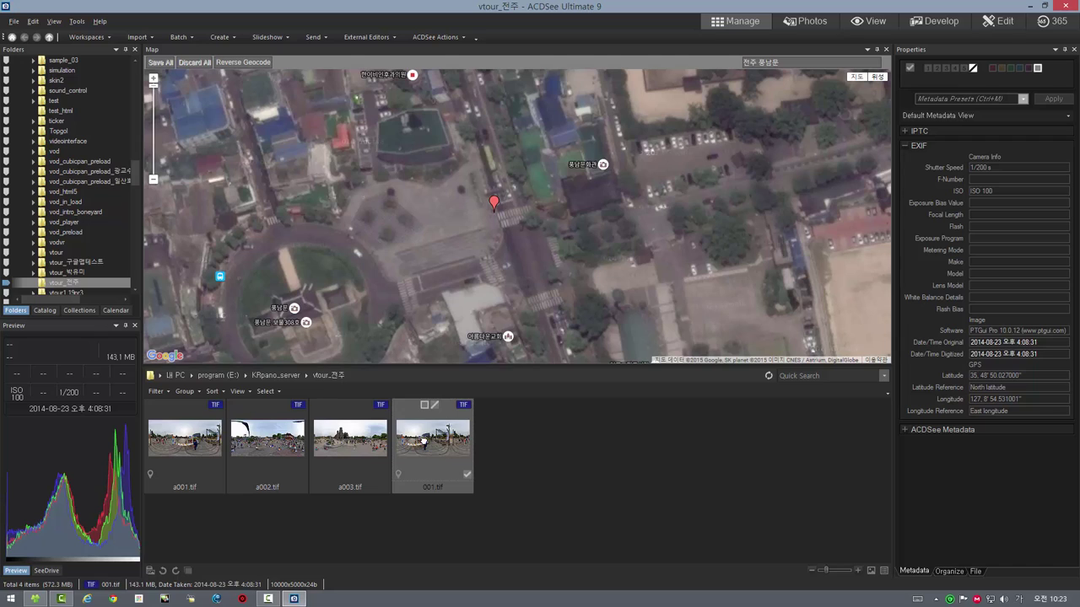
# Delete the original a001.tif in ACDSee and select 001.tif to check its GPS metadata.
pyautogui.click(178, 441)
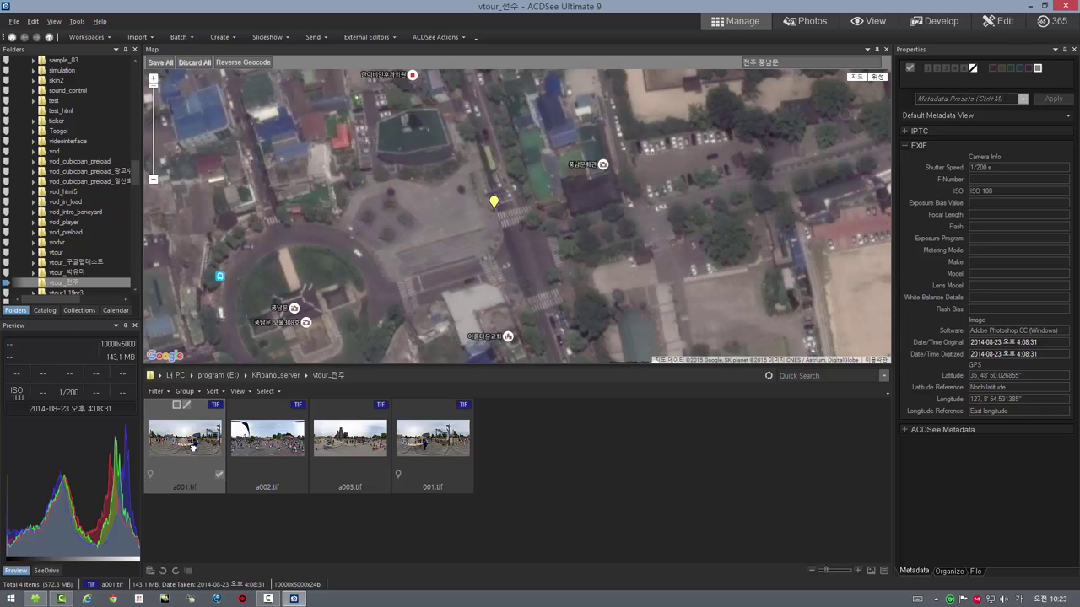
pyautogui.press('Delete')
pyautogui.click(561, 337)
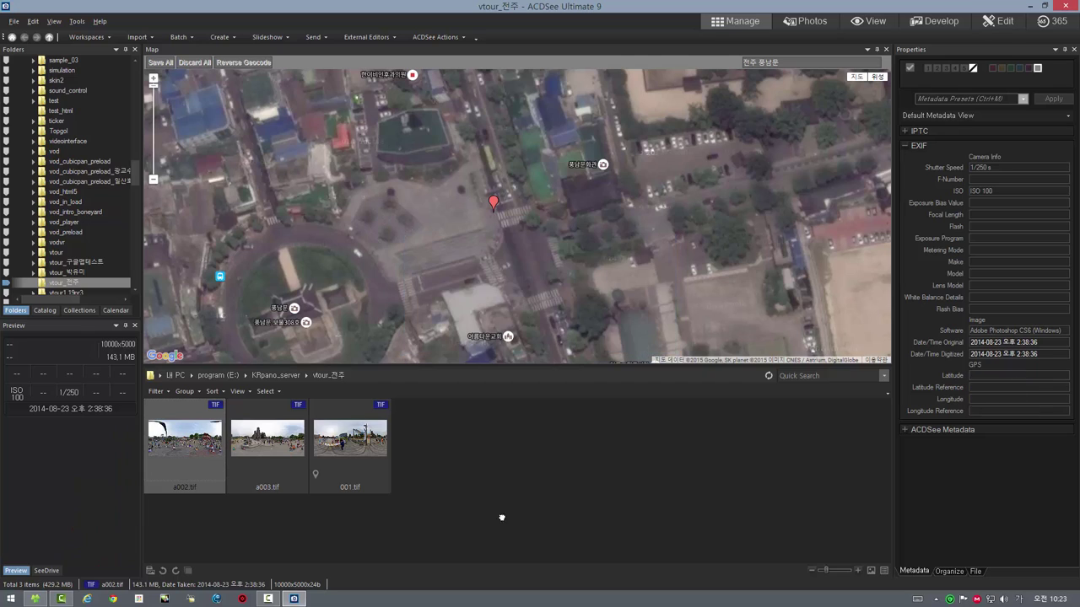
pyautogui.click(353, 435)
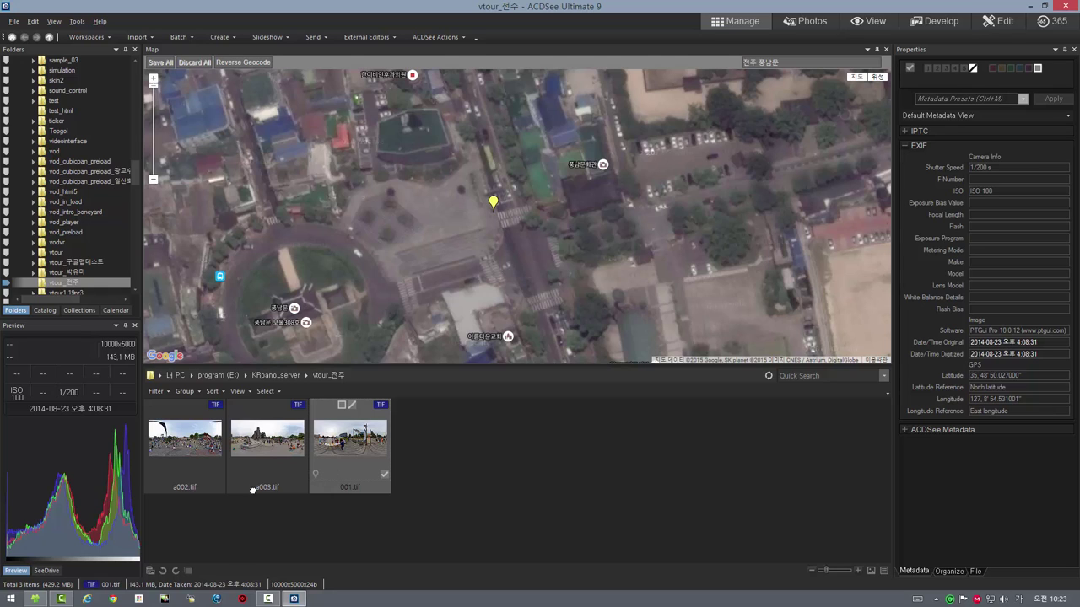
# Select a002.tif, search the map for 전주 한옥마을, and bring the street intersection east of 전주중앙초등학교 into close view.
pyautogui.click(181, 439)
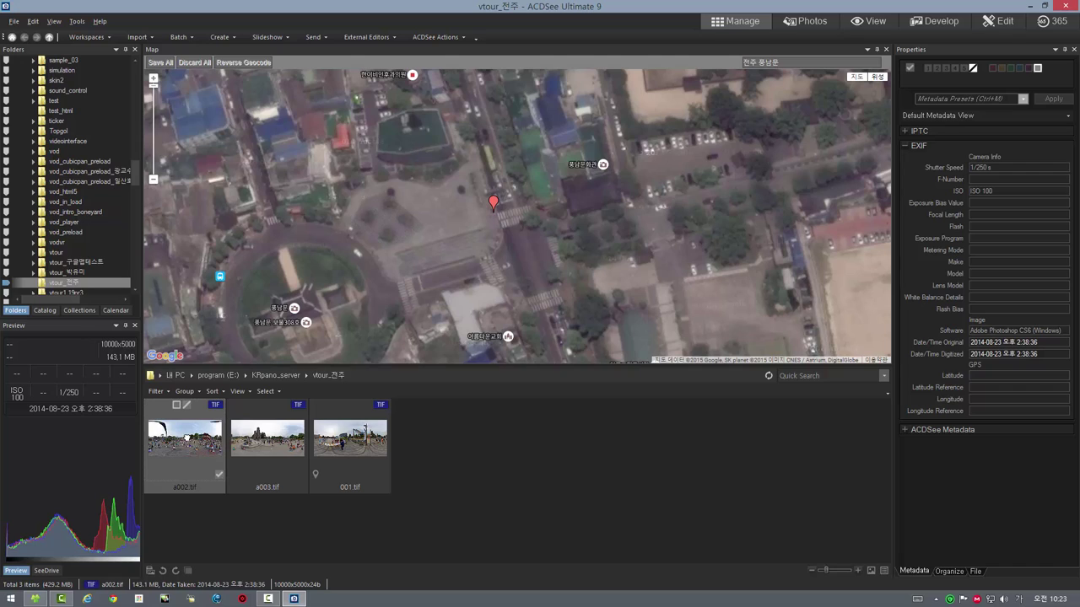
pyautogui.click(802, 63)
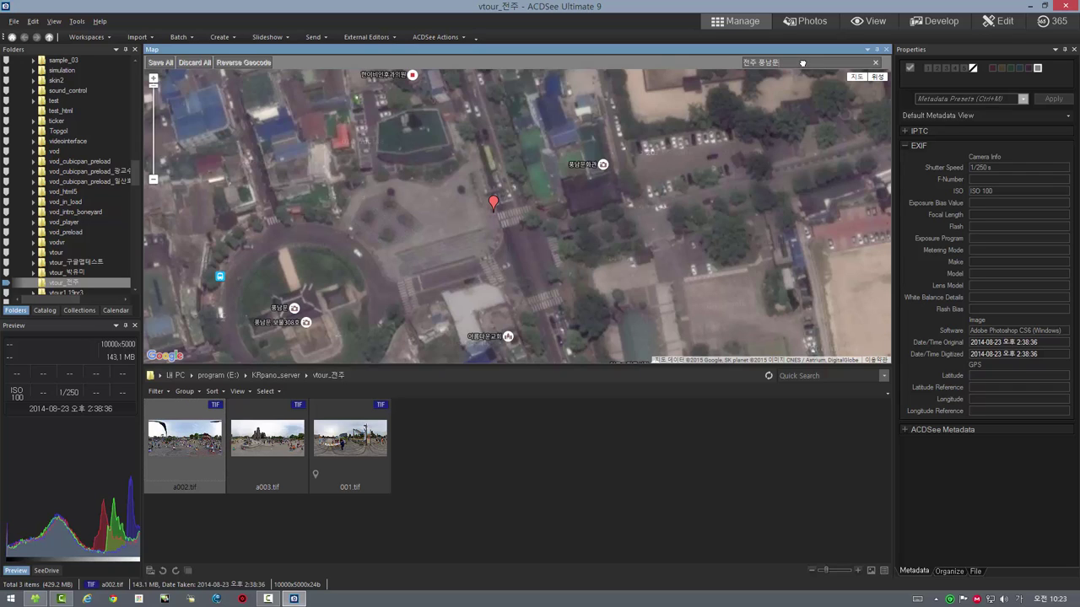
pyautogui.write('전주 한옥마을')
pyautogui.press('Return')
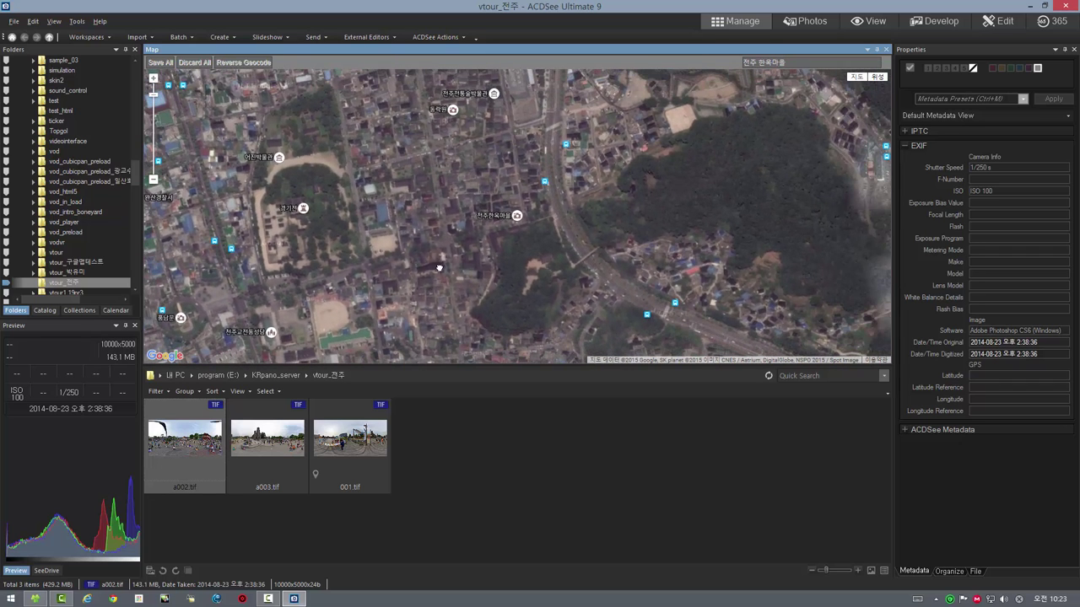
pyautogui.scroll(2, 479, 228)
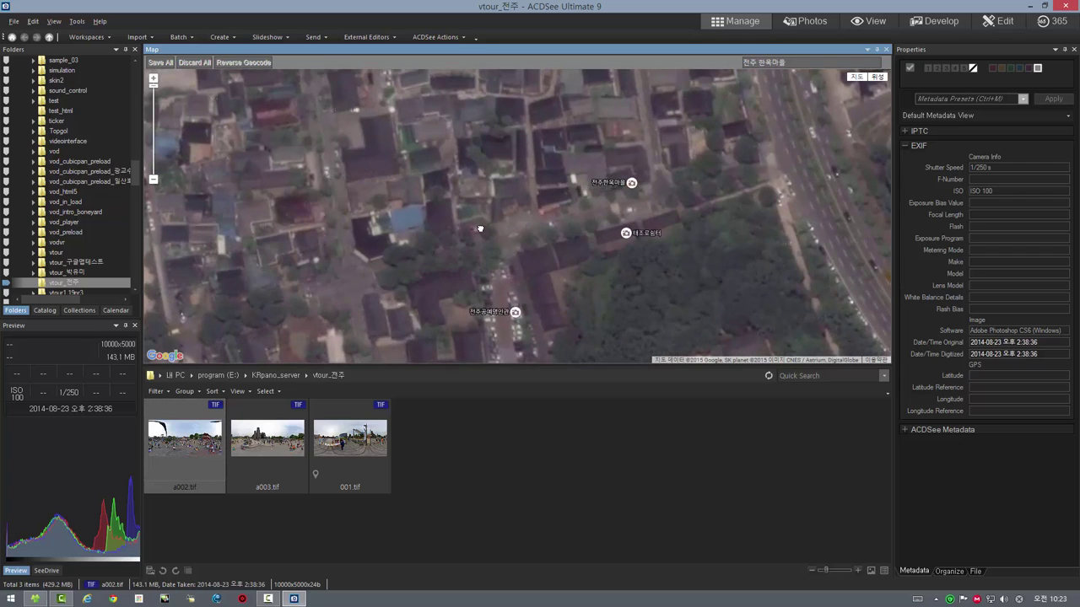
pyautogui.moveTo(512, 236); pyautogui.dragTo(578, 204)
pyautogui.moveTo(424, 231); pyautogui.dragTo(496, 222)
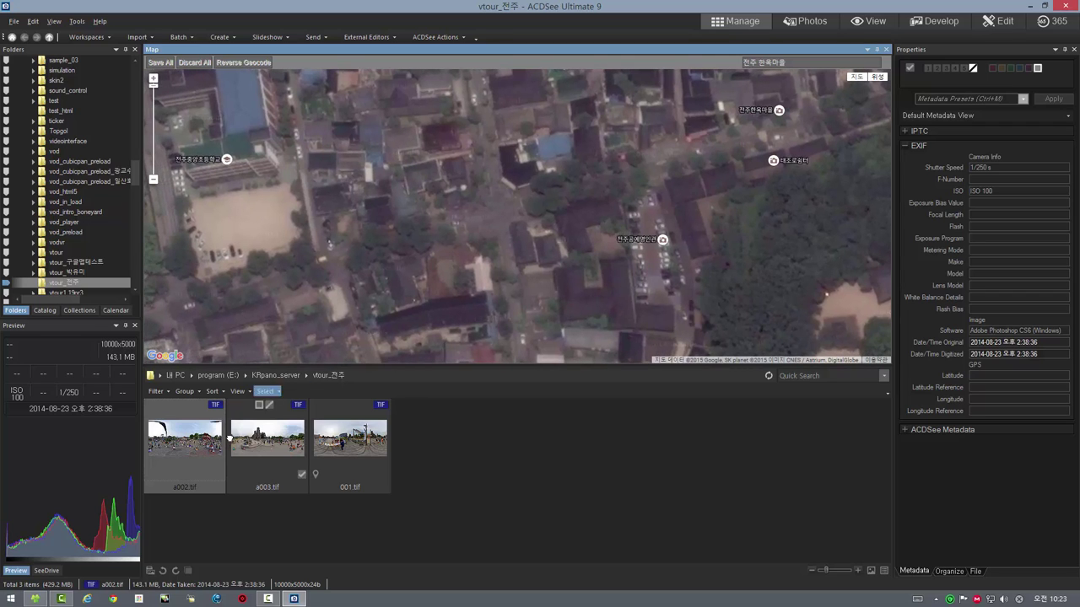
# Place a002.tif on the map and move its marker onto the street intersection east of 전주중앙초등학교.
pyautogui.rightClick(183, 439)
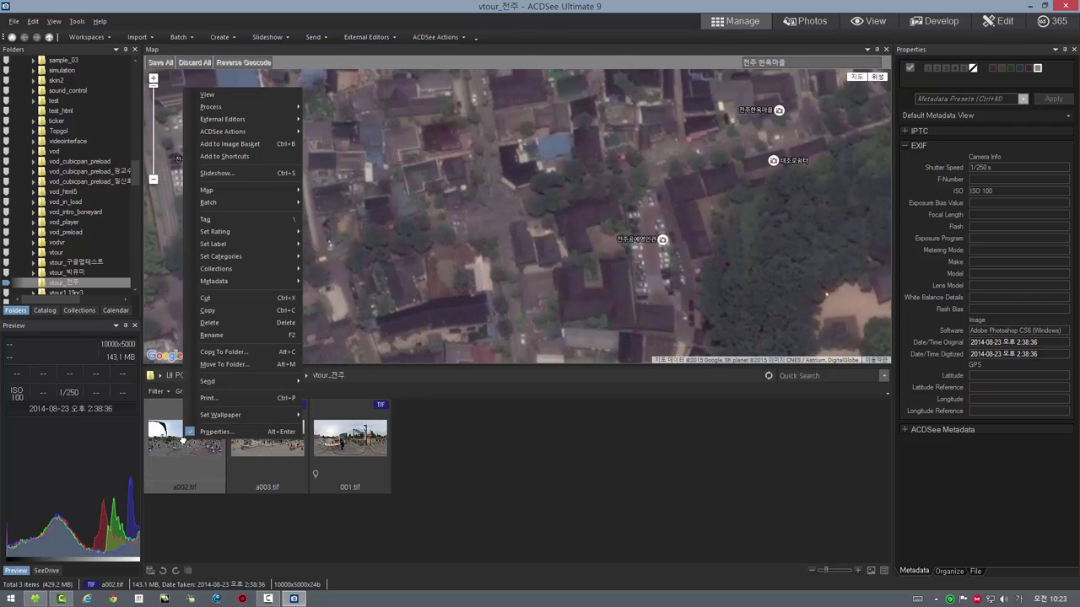
pyautogui.moveTo(260, 191)
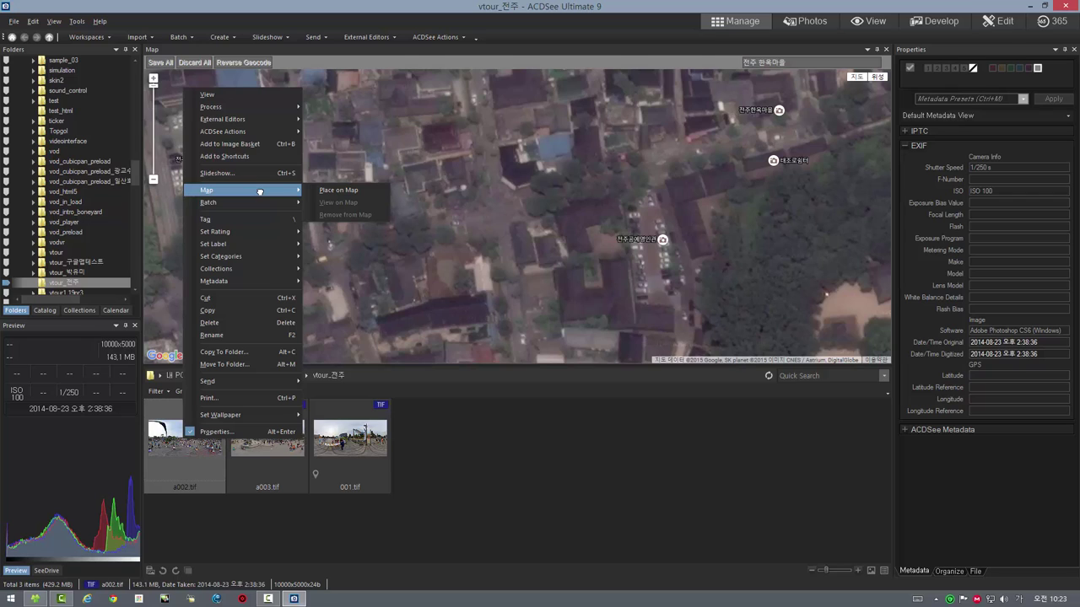
pyautogui.click(337, 190)
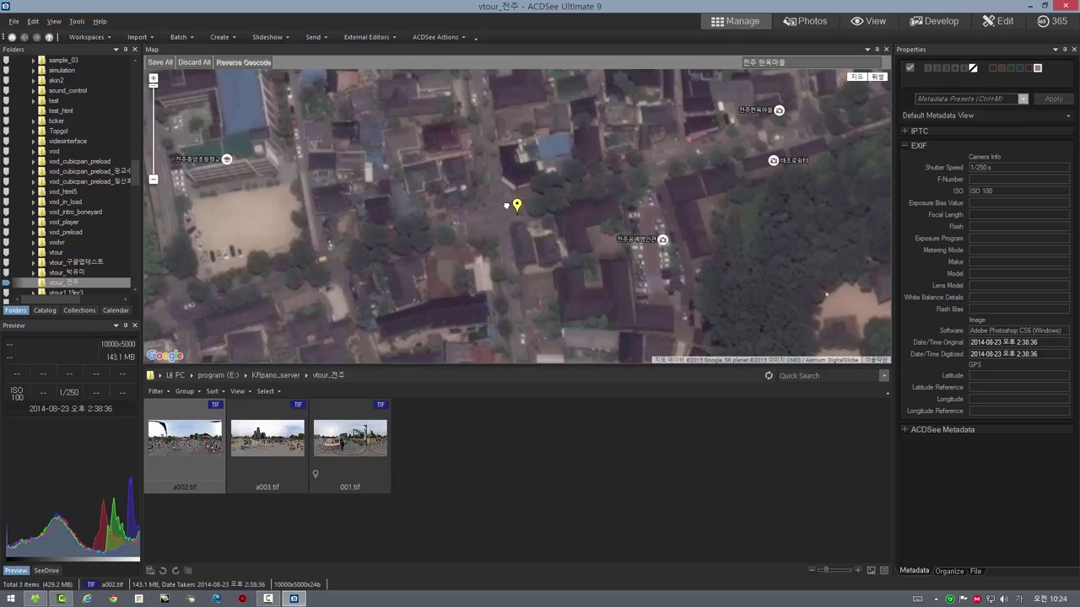
pyautogui.moveTo(506, 206); pyautogui.dragTo(498, 203)
# View the a002.tif panorama in DevalVR, look around to check the shooting position, and close the viewer.
pyautogui.click(365, 37)
pyautogui.click(367, 78)
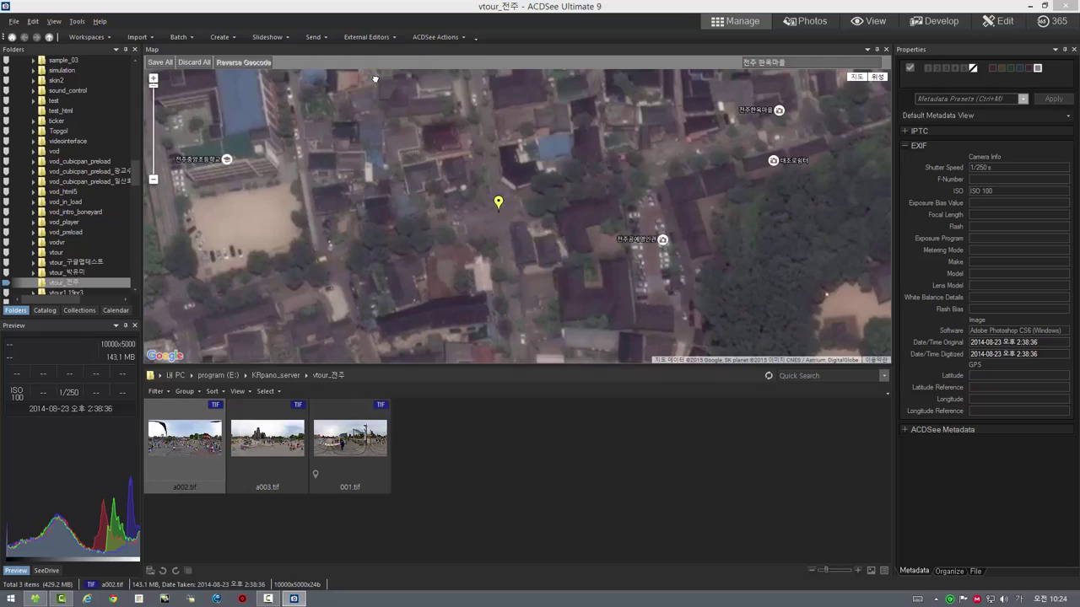
pyautogui.click(718, 152)
pyautogui.scroll(-3, 548, 207)
pyautogui.moveTo(544, 209); pyautogui.dragTo(553, 245)
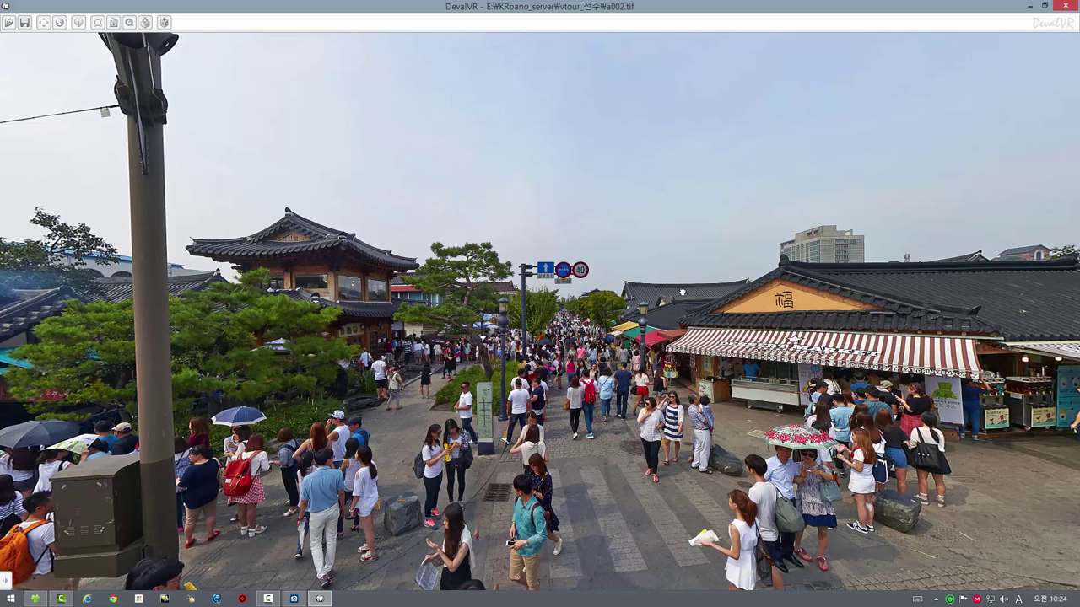
pyautogui.click(1068, 6)
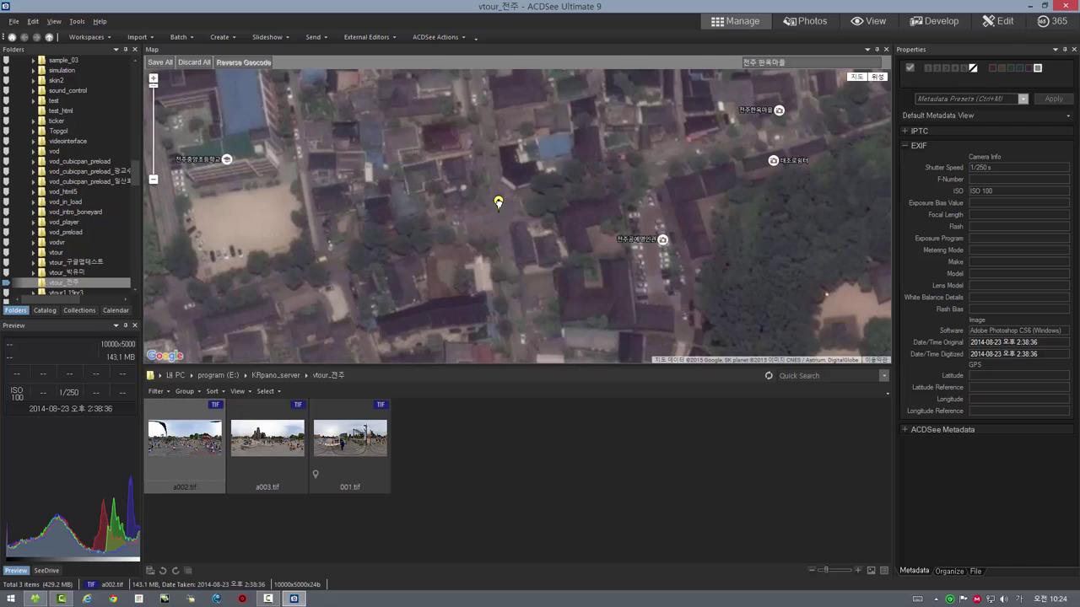
# Fine-tune the a002.tif marker at the street intersection and save its map location to the file.
pyautogui.moveTo(498, 204); pyautogui.dragTo(498, 210)
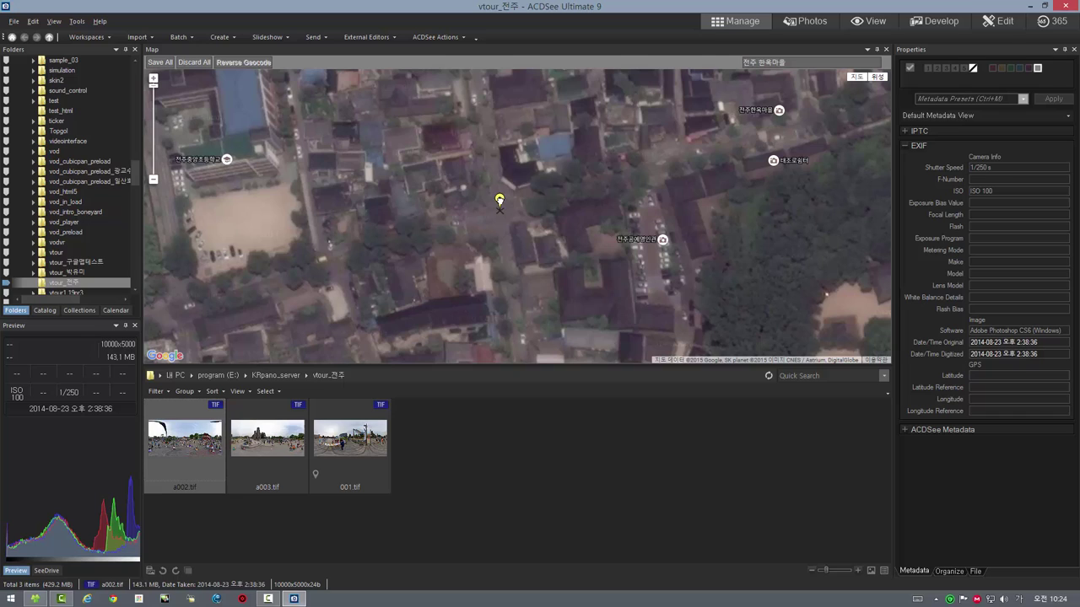
pyautogui.click(160, 62)
pyautogui.click(159, 62)
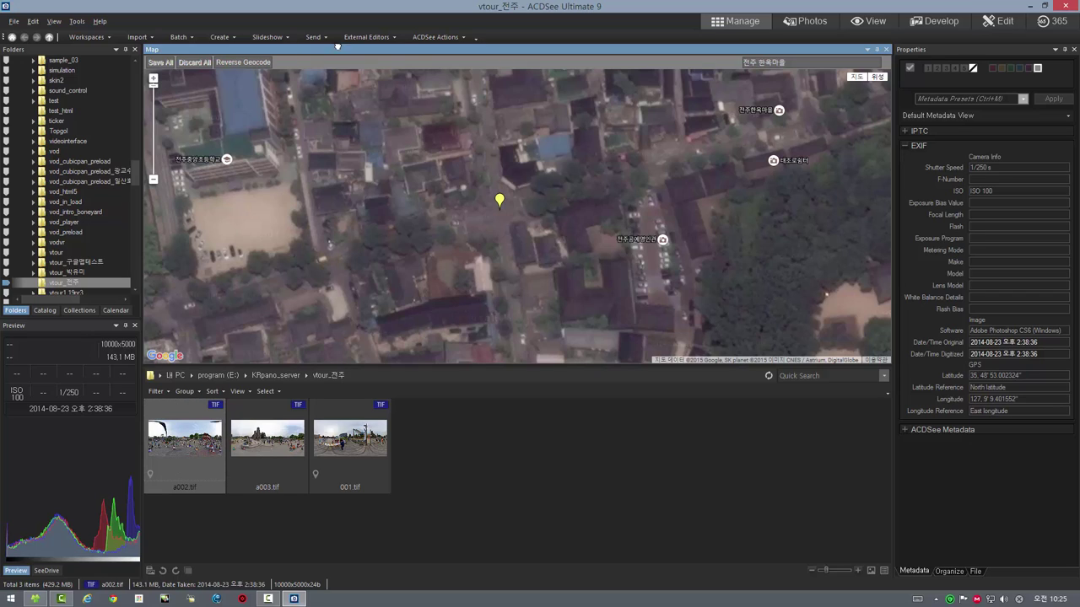
# Open a002.tif in PTGui Pro and recenter the panorama on the far end of the crowded street beside the awning-covered shop.
pyautogui.click(365, 37)
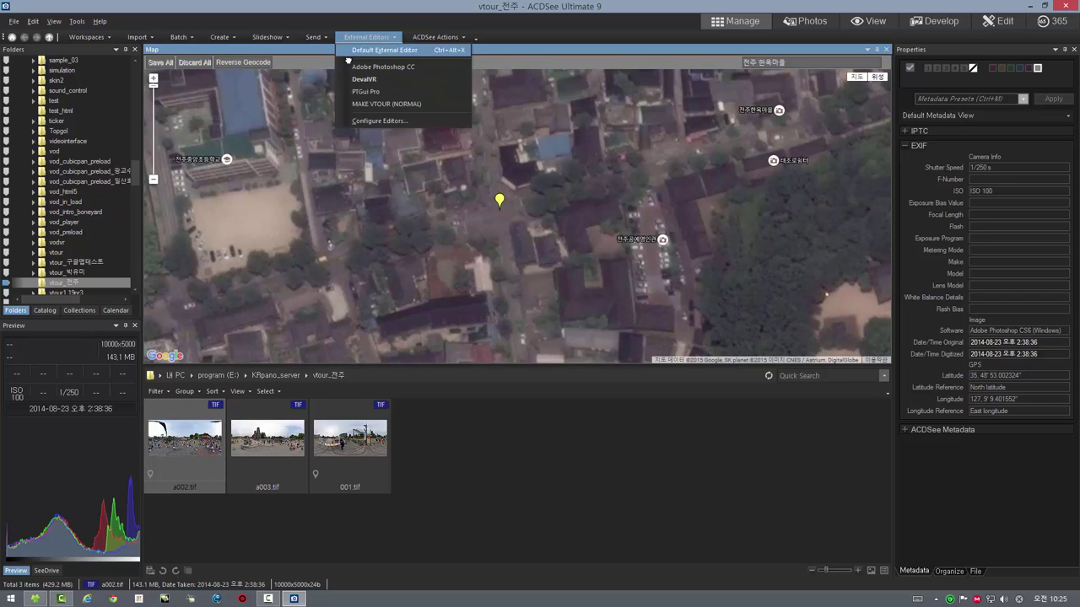
pyautogui.click(377, 90)
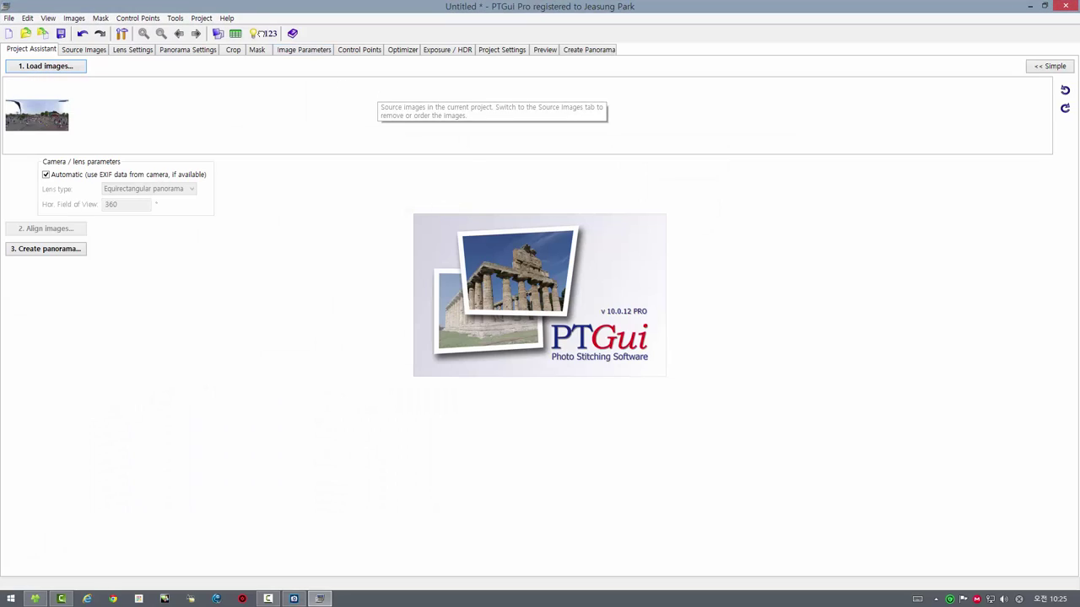
pyautogui.click(217, 33)
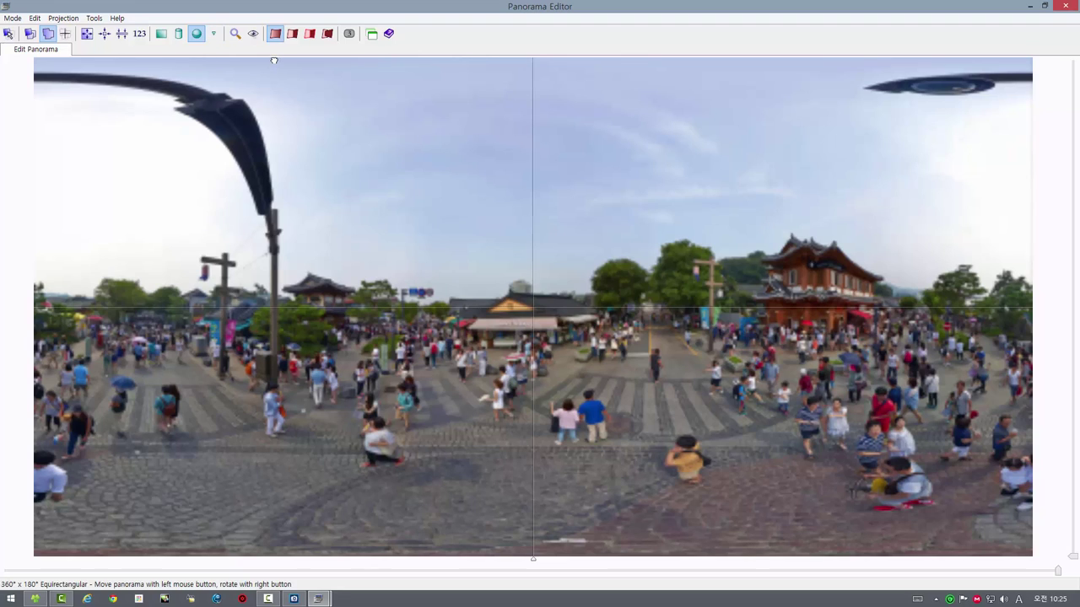
pyautogui.click(66, 34)
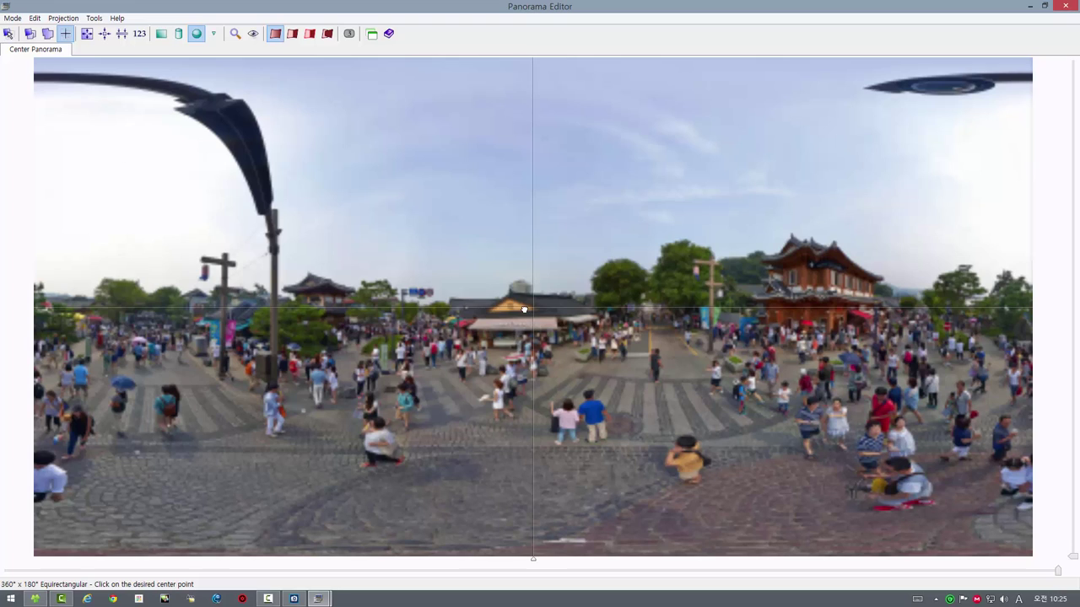
pyautogui.click(448, 309)
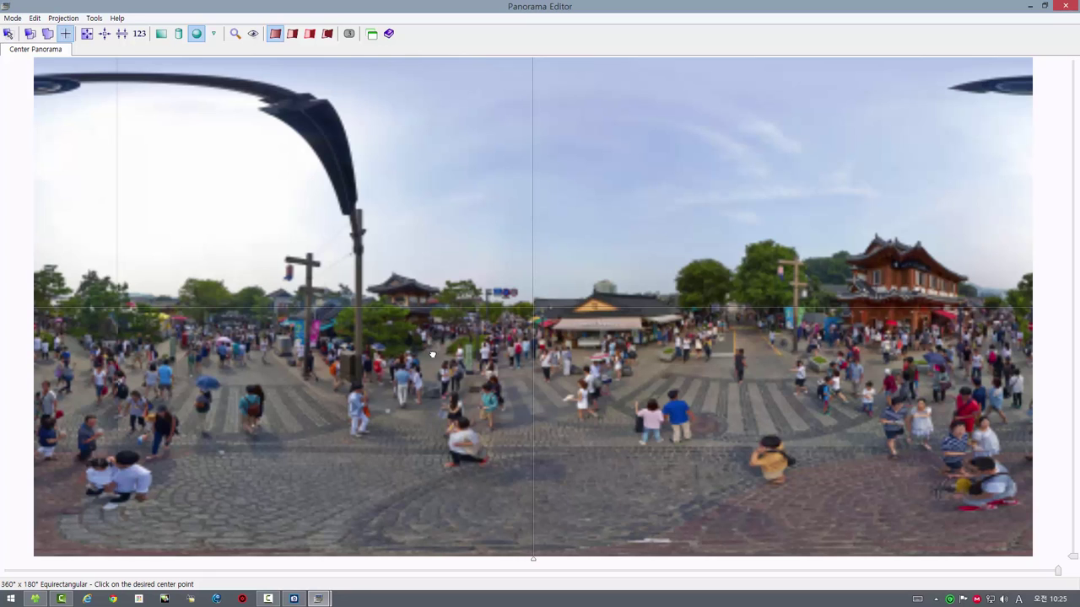
pyautogui.click(1064, 7)
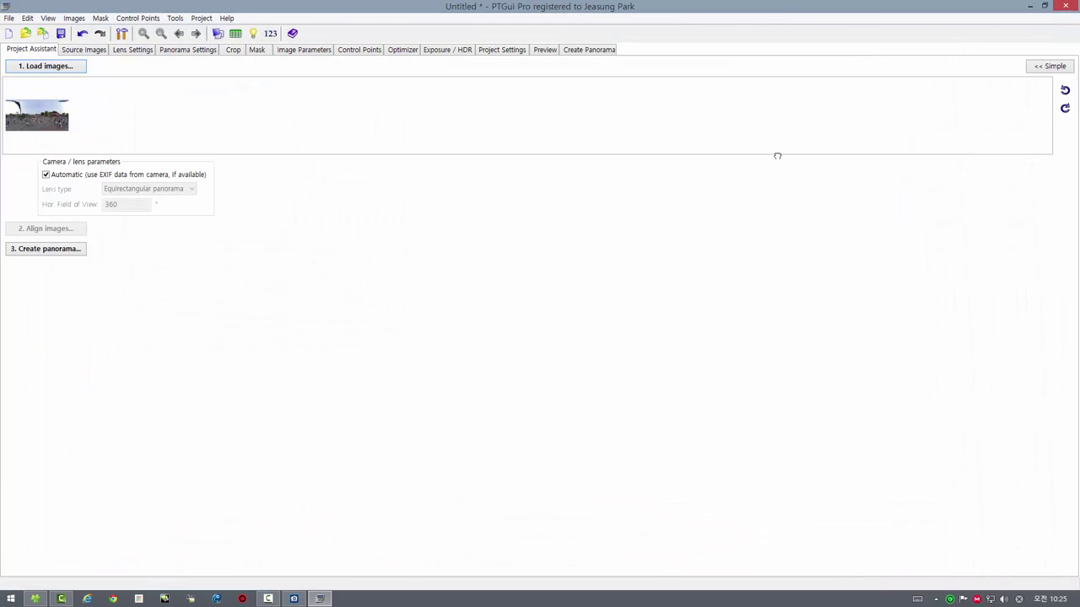
# Set the output panorama to optimum size and name the output file 002.tif in the vtour_전주 folder.
pyautogui.click(597, 51)
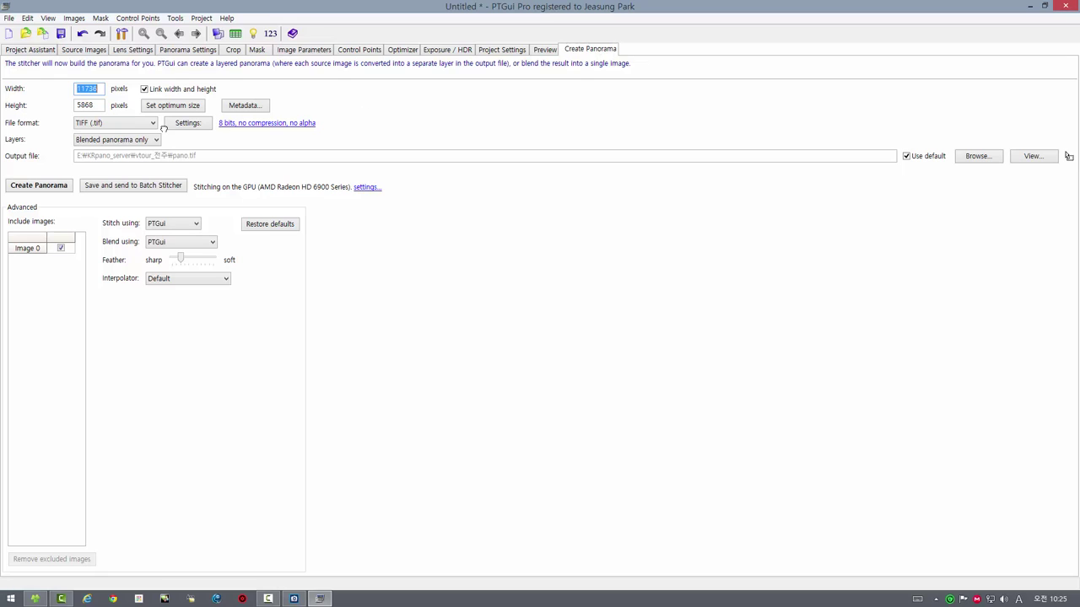
pyautogui.click(172, 106)
pyautogui.click(906, 156)
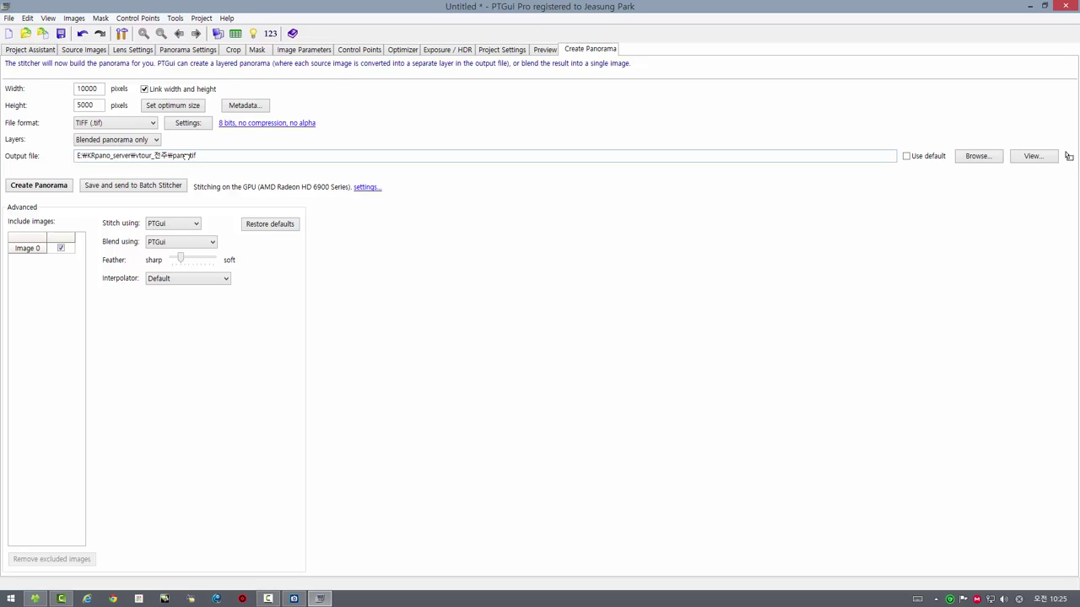
pyautogui.moveTo(188, 156); pyautogui.dragTo(172, 157)
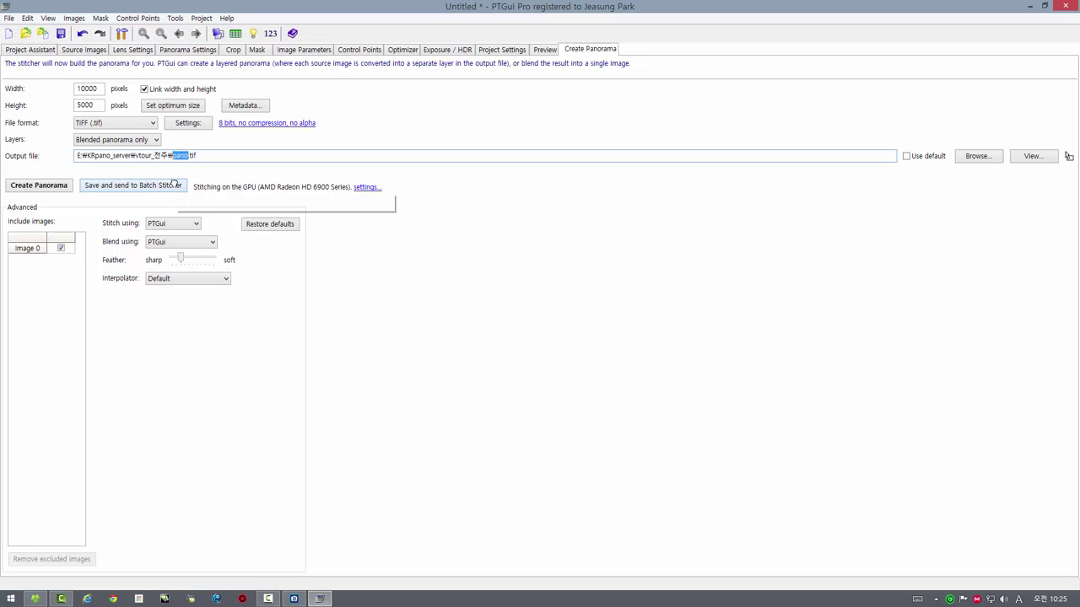
pyautogui.write('002')
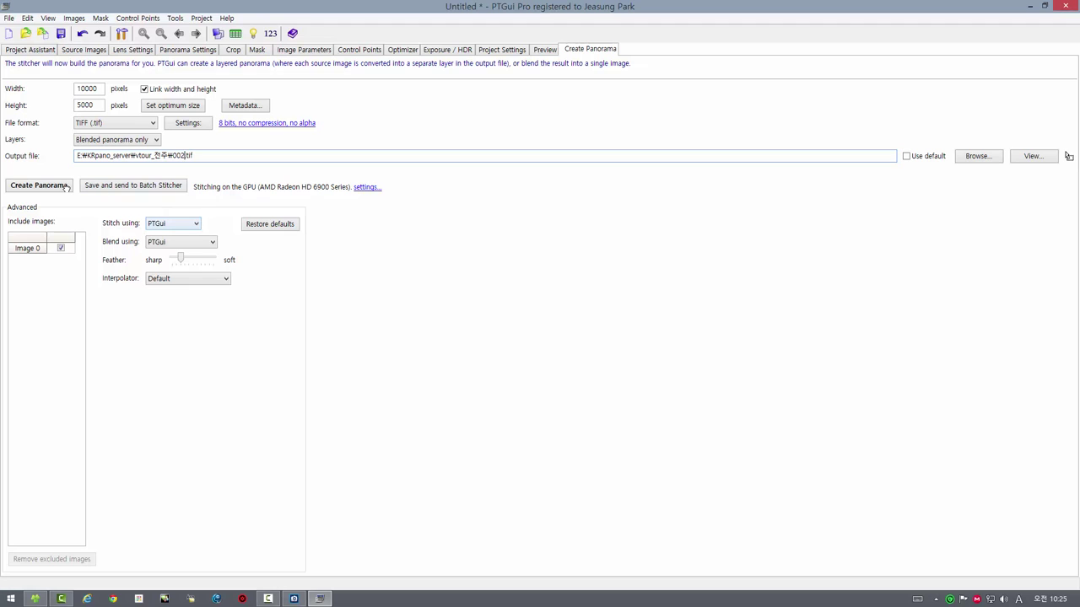
# Create the panorama and close PTGui without saving the project.
pyautogui.click(66, 187)
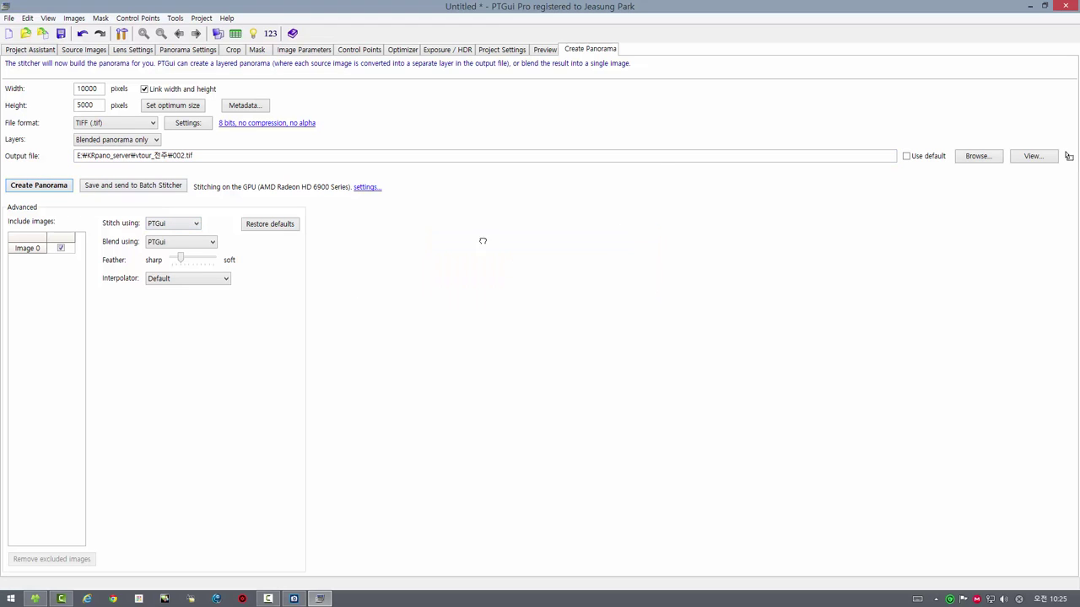
pyautogui.click(1065, 6)
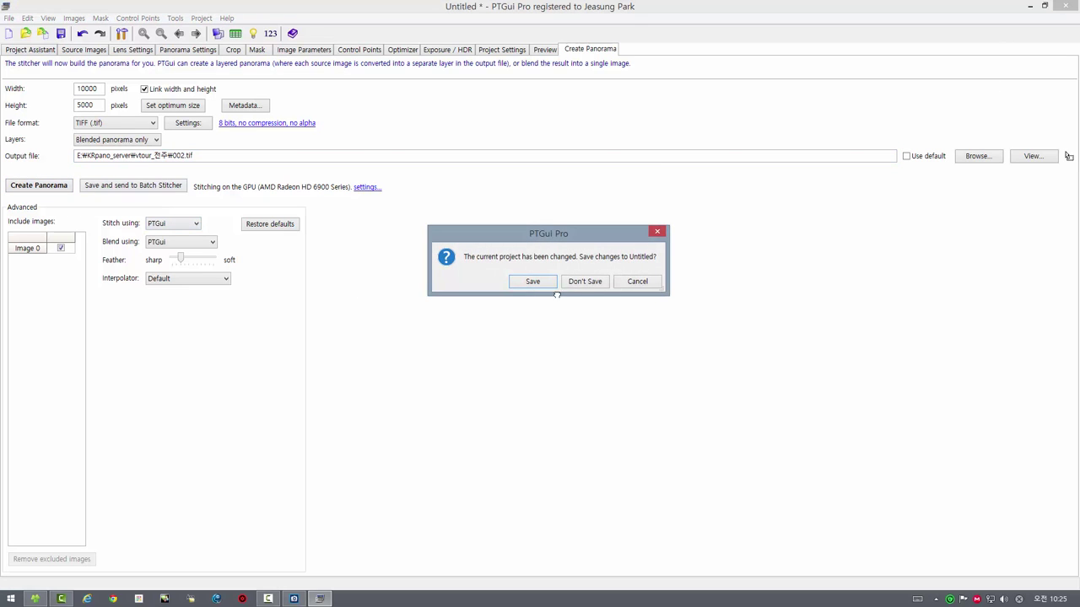
pyautogui.click(584, 281)
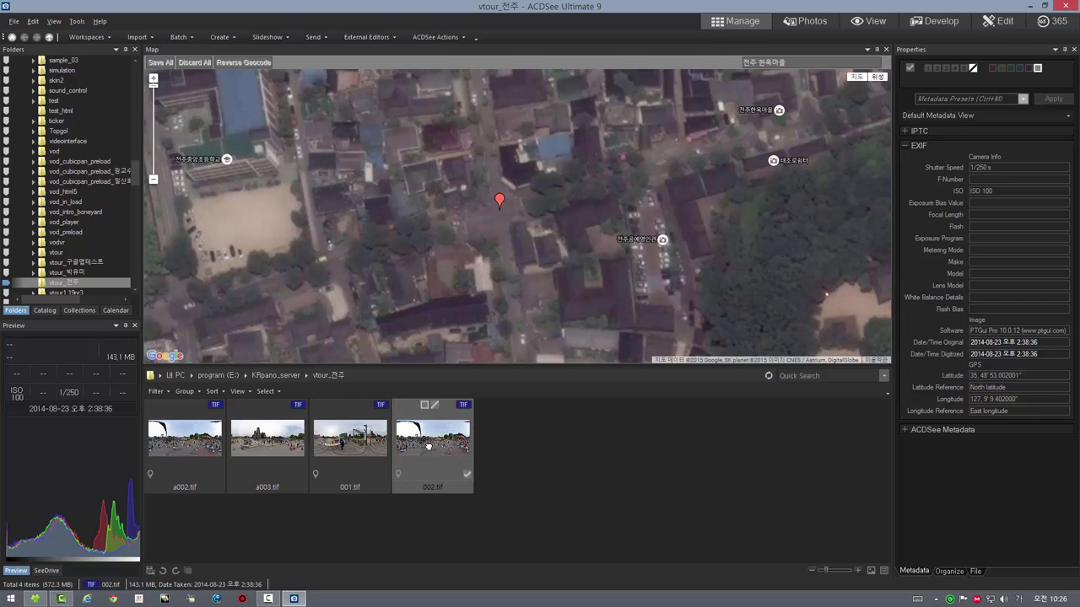
# Delete the original a002.tif in ACDSee, moving it to the recycle bin.
pyautogui.click(188, 440)
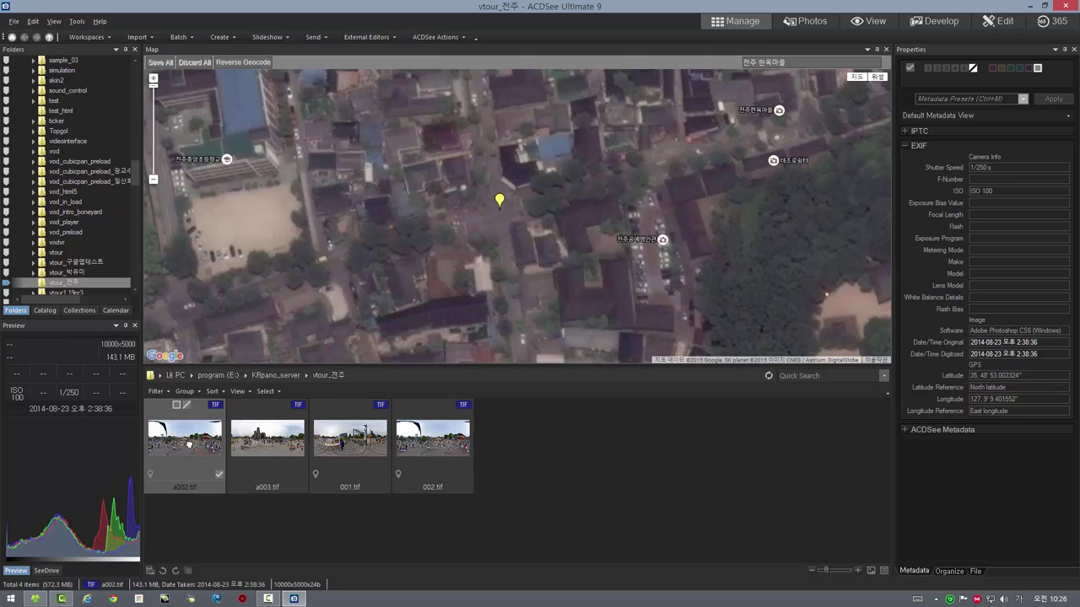
pyautogui.press('Delete')
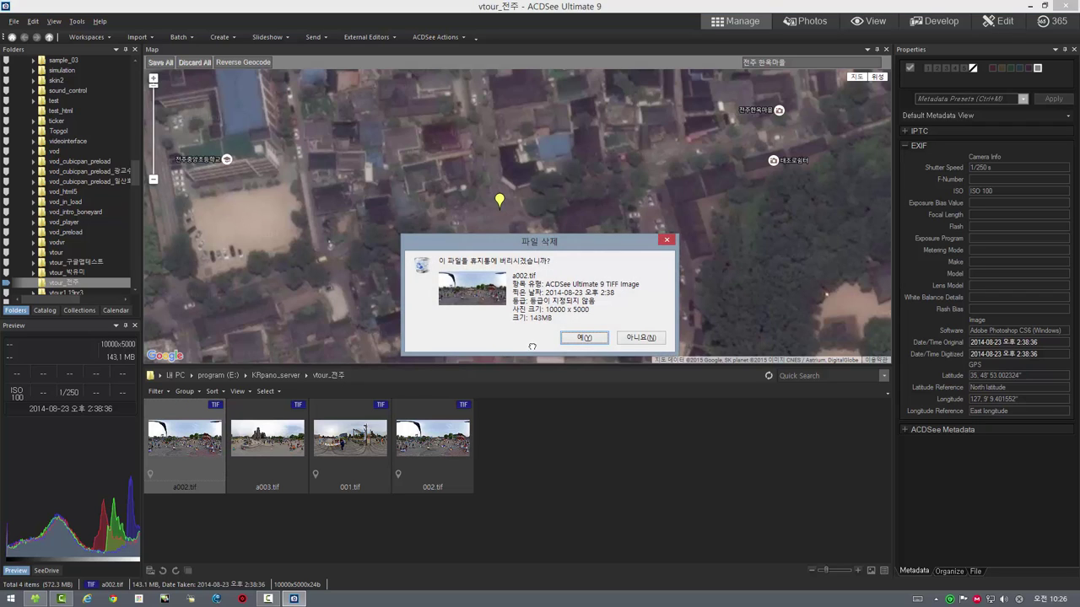
pyautogui.click(587, 338)
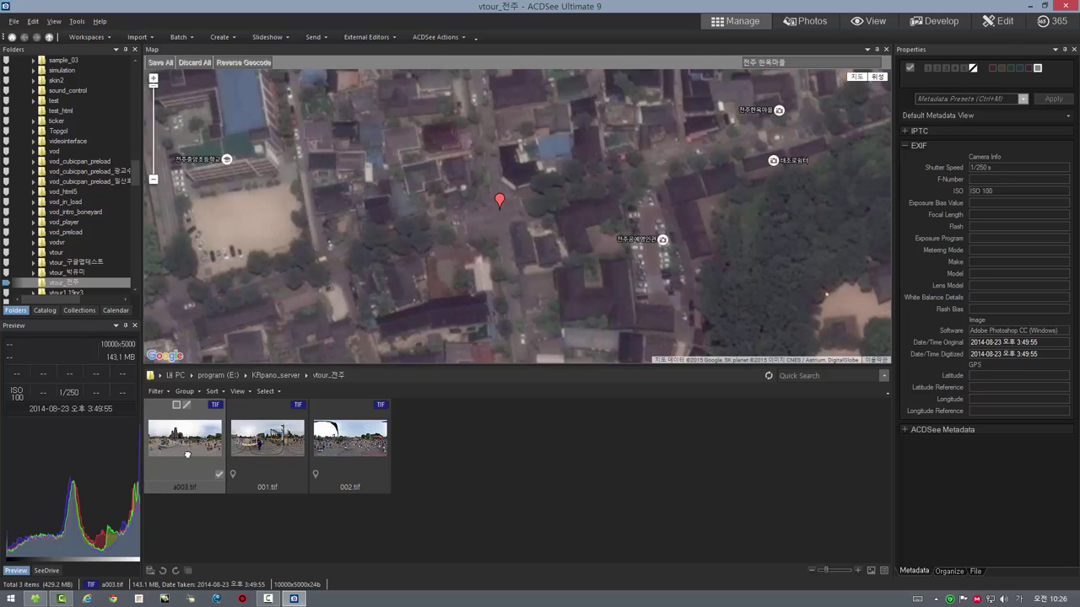
# With a003.tif selected, search the map for 전주 전동성당 and bring the grounds north of the cathedral into close view.
pyautogui.click(796, 60)
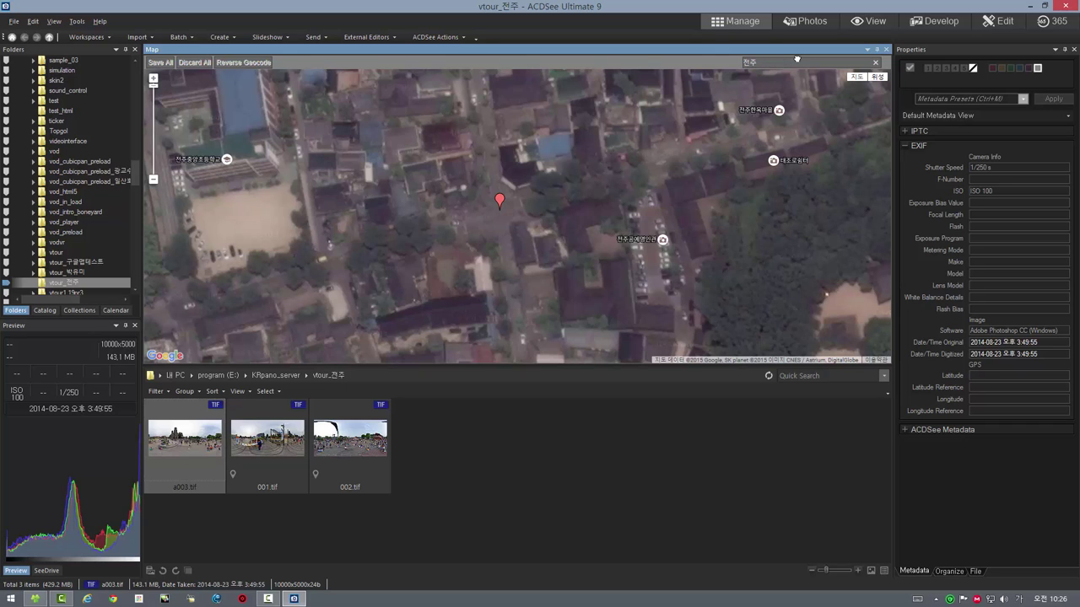
pyautogui.write('ㅓㄴ통성당')
pyautogui.press('Return')
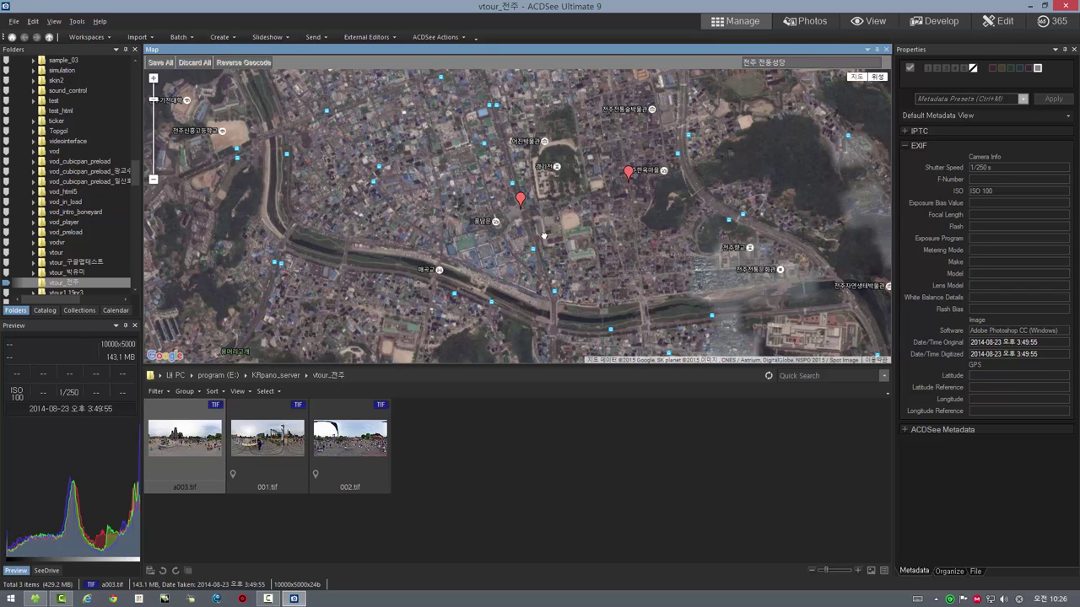
pyautogui.scroll(4, 541, 233)
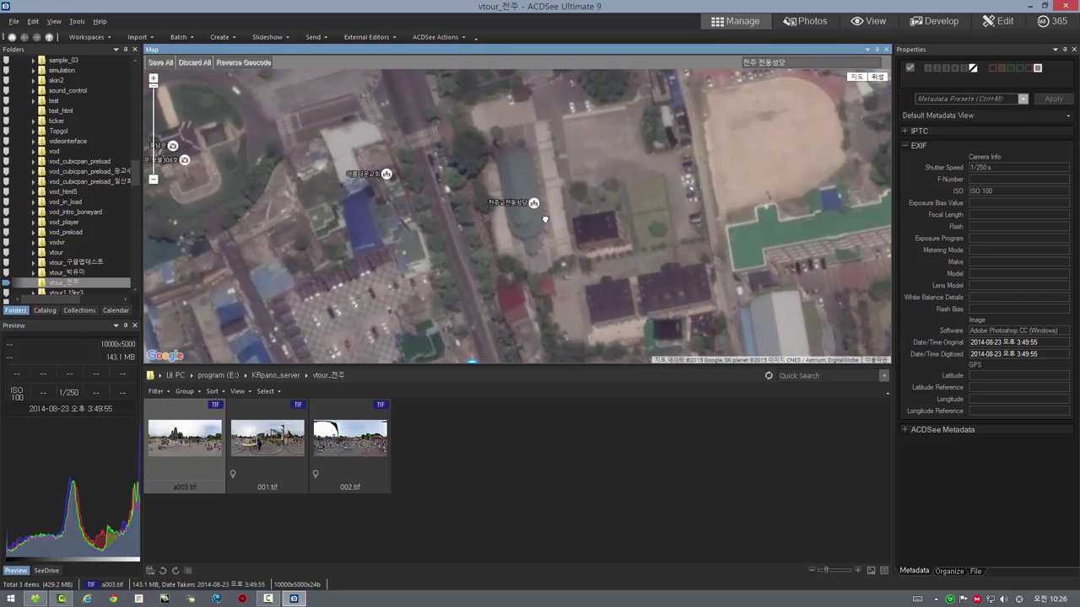
pyautogui.moveTo(542, 199); pyautogui.dragTo(535, 238)
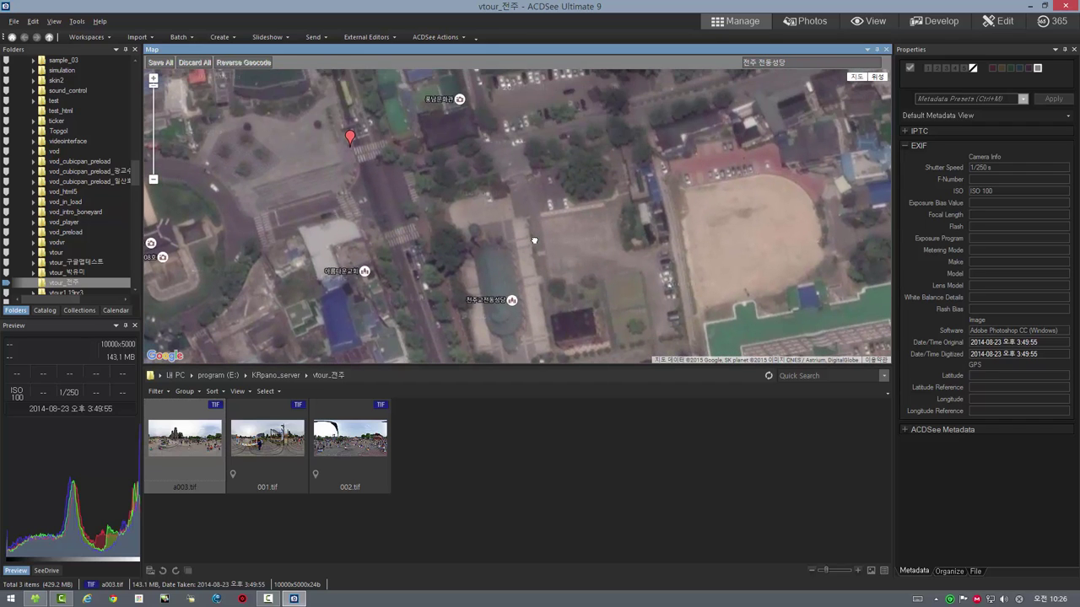
# Place a003.tif on the map and position its marker just north of the cathedral, at the head of the walkway.
pyautogui.rightClick(180, 438)
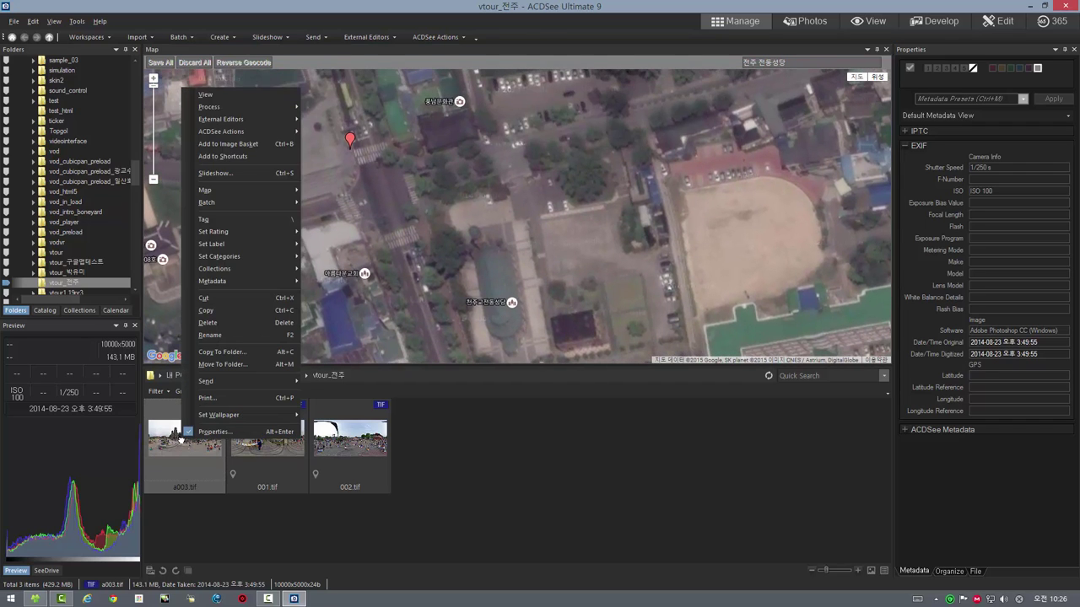
pyautogui.moveTo(210, 190)
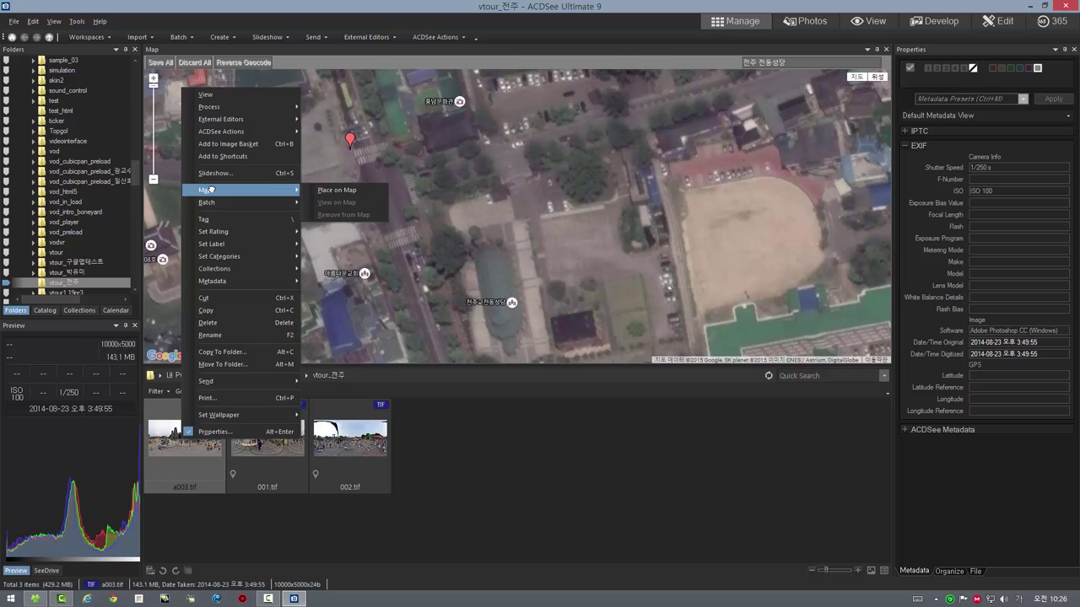
pyautogui.click(345, 191)
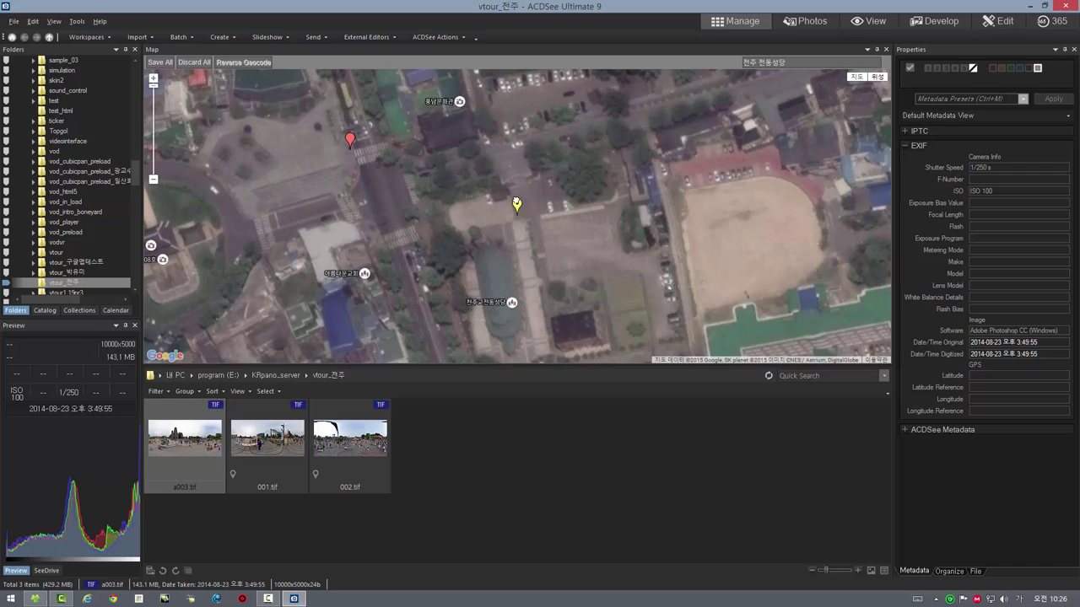
pyautogui.moveTo(517, 207); pyautogui.dragTo(524, 200)
pyautogui.moveTo(525, 199); pyautogui.dragTo(526, 199)
pyautogui.moveTo(525, 199); pyautogui.dragTo(526, 199)
# View a003.tif in DevalVR and look around the gate, statue and cathedral to judge the exact shooting position.
pyautogui.click(363, 38)
pyautogui.click(362, 79)
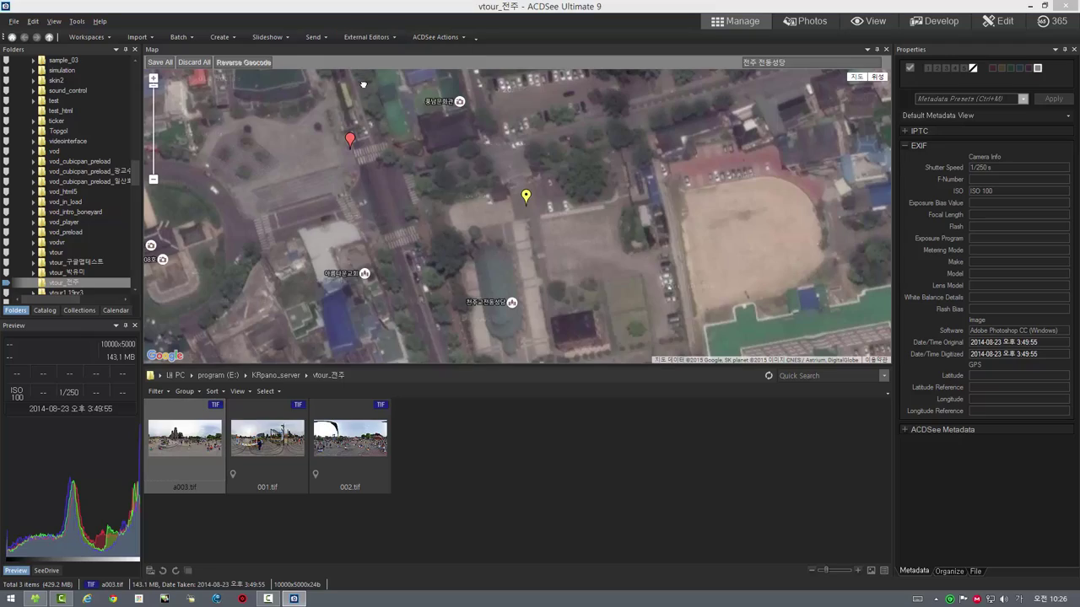
pyautogui.click(724, 155)
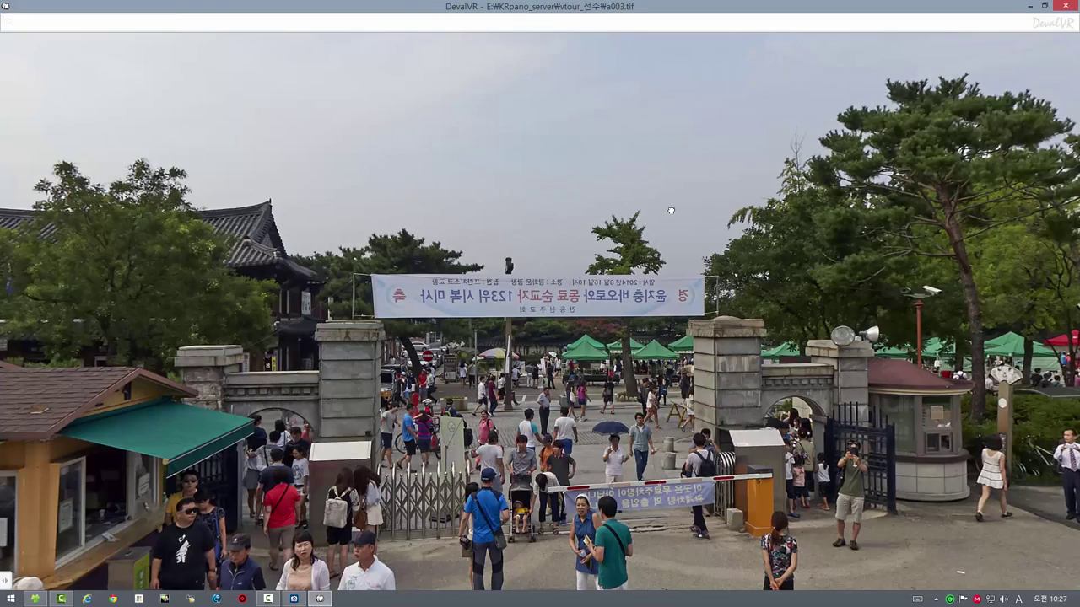
pyautogui.moveTo(544, 390); pyautogui.dragTo(842, 357)
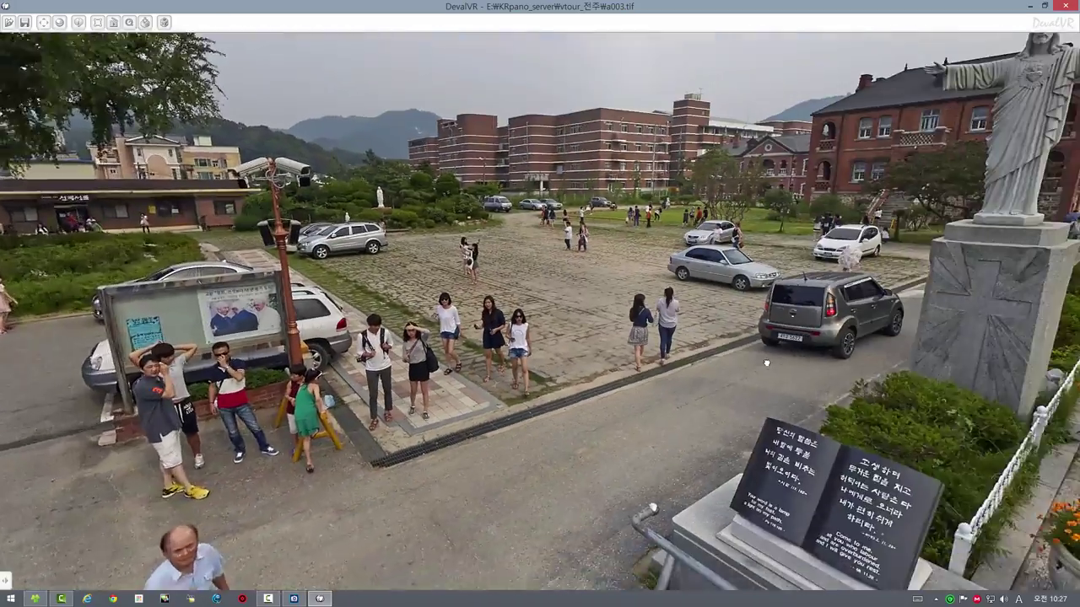
pyautogui.moveTo(590, 278); pyautogui.dragTo(553, 264)
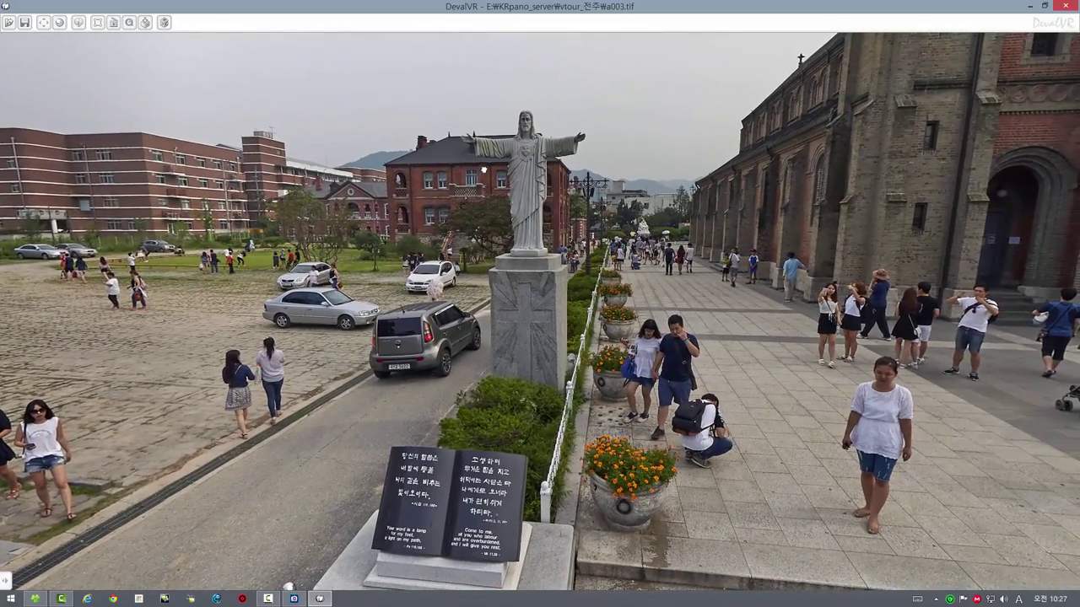
pyautogui.moveTo(486, 207); pyautogui.dragTo(687, 345)
pyautogui.hotkey('alt', 'F4')
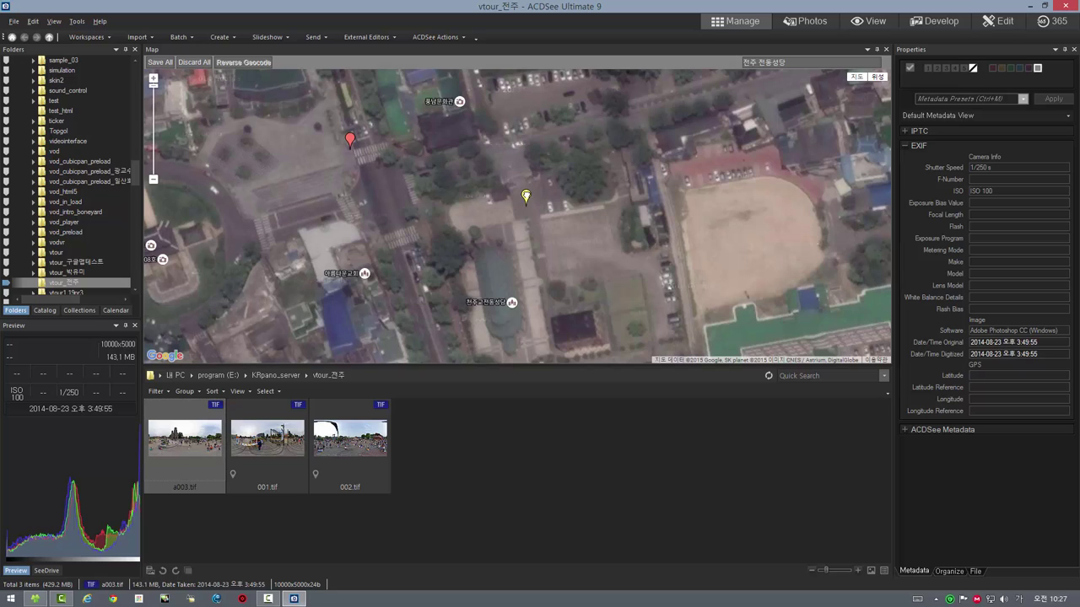
pyautogui.click(368, 39)
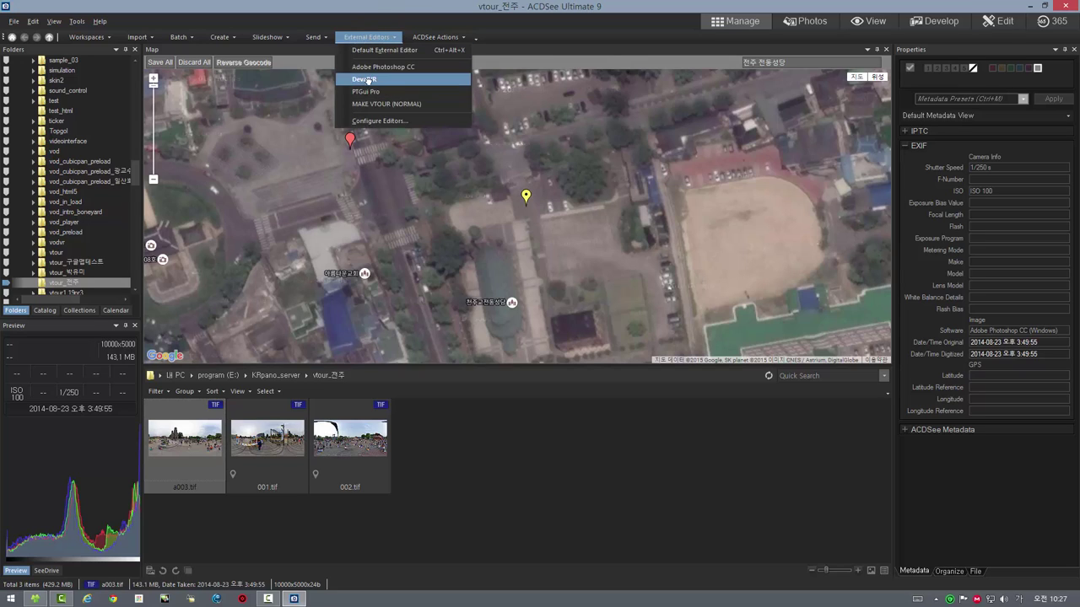
pyautogui.click(366, 79)
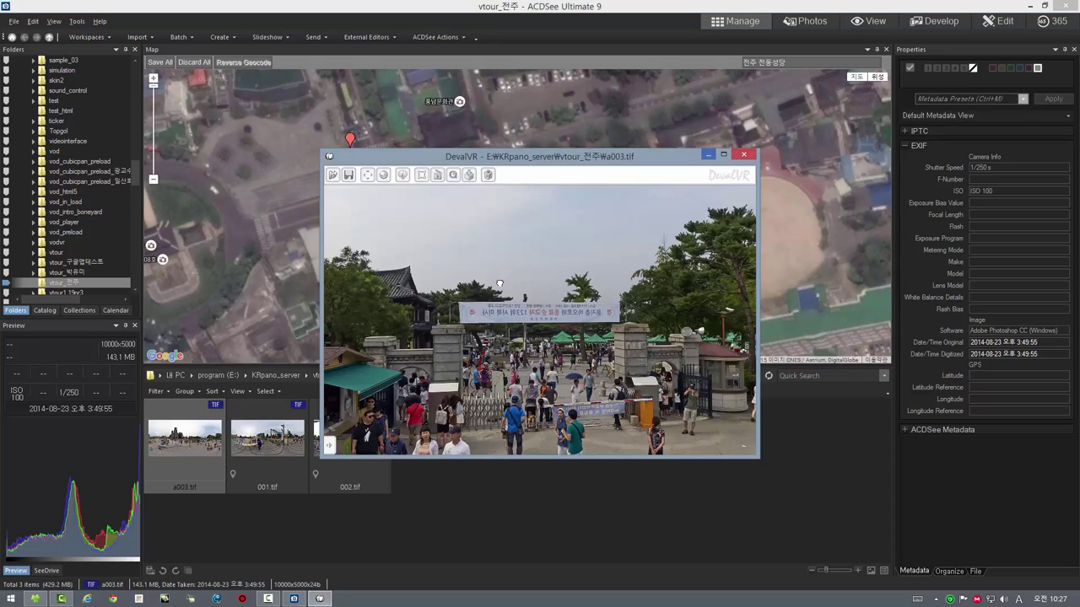
pyautogui.moveTo(530, 285); pyautogui.dragTo(381, 341)
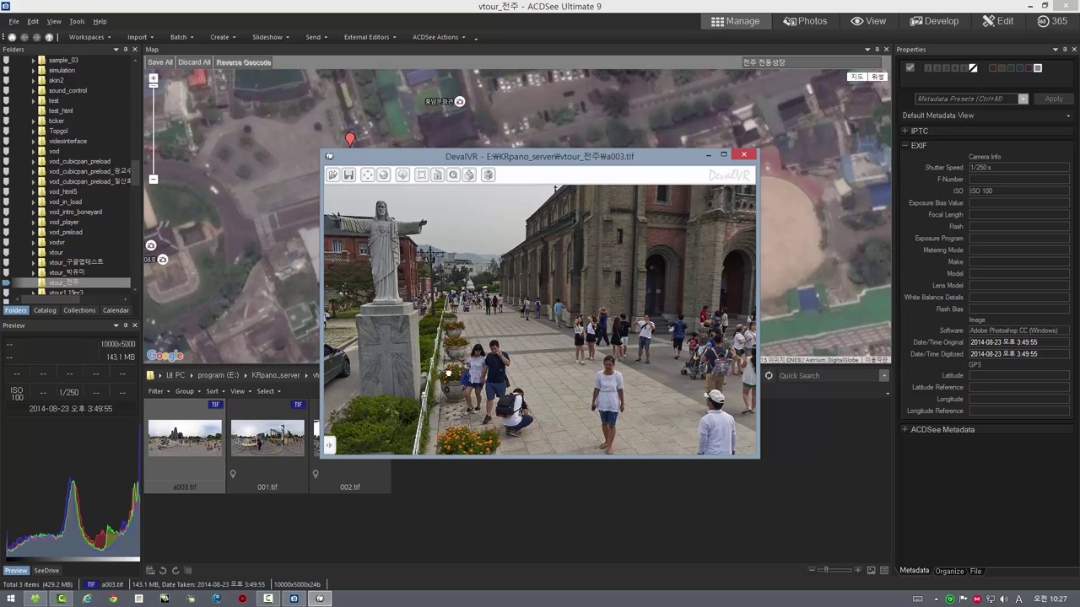
pyautogui.click(743, 154)
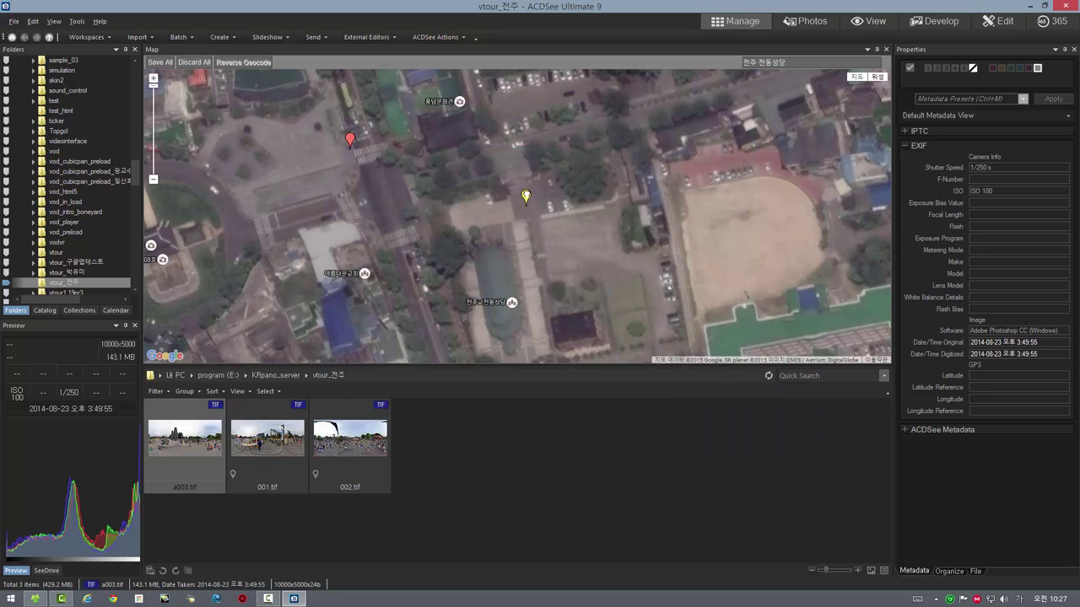
# Nudge the a003.tif marker slightly west on the map and save its GPS location.
pyautogui.moveTo(526, 202); pyautogui.dragTo(522, 202)
pyautogui.click(158, 62)
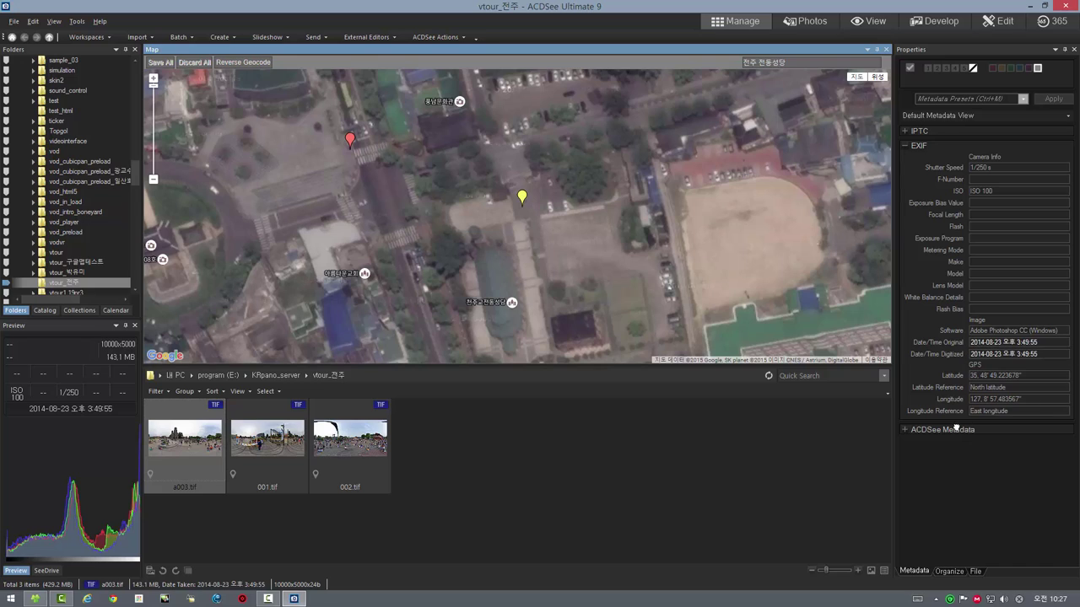
# Open a003.tif in PTGui Pro and recenter the panorama on the banner over the entrance gate.
pyautogui.click(190, 444)
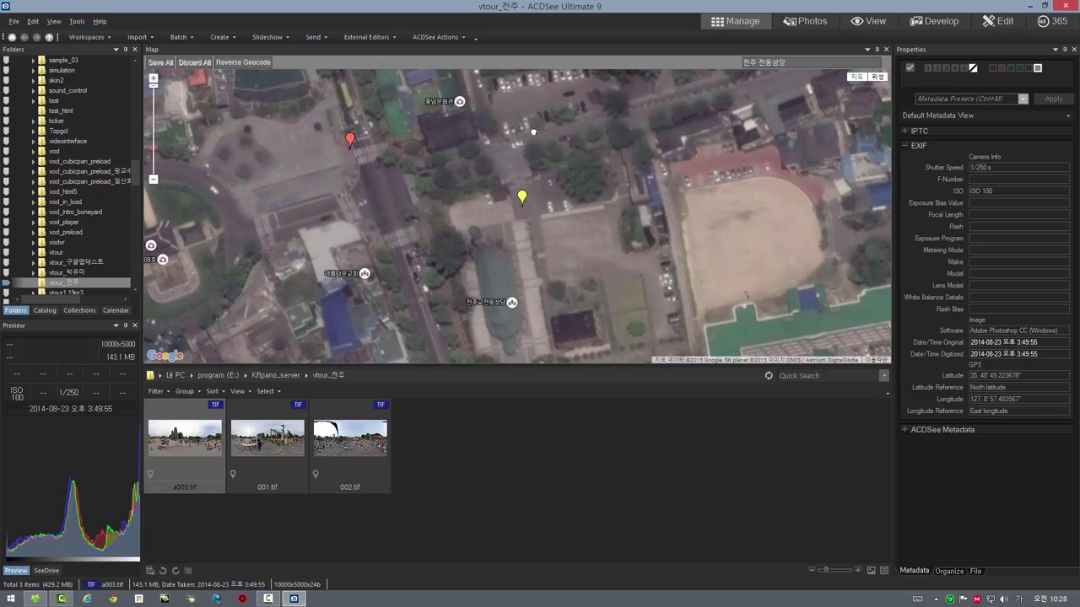
pyautogui.click(374, 36)
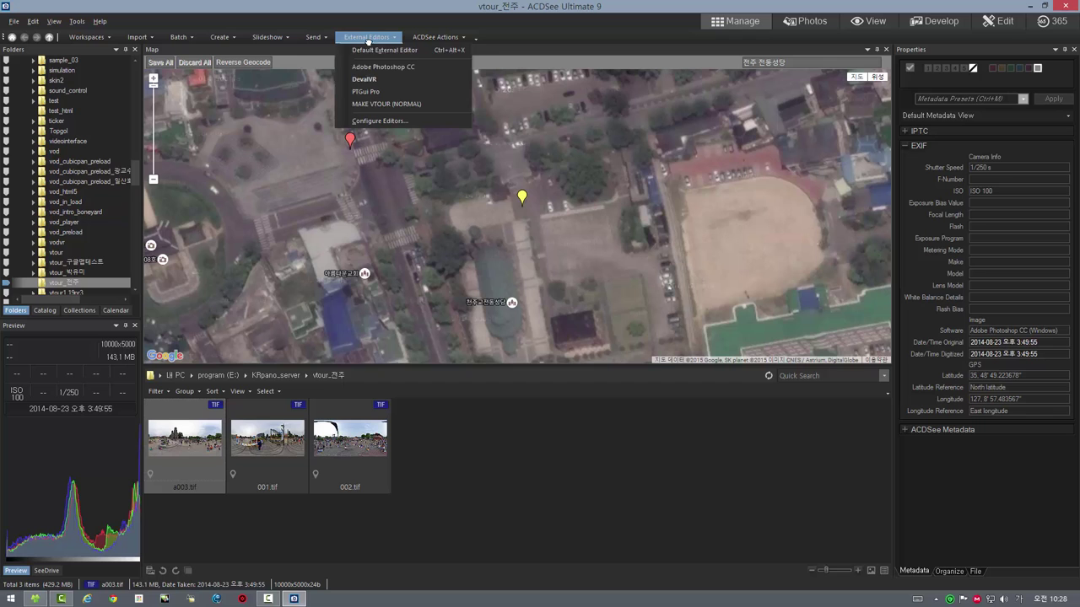
pyautogui.click(355, 91)
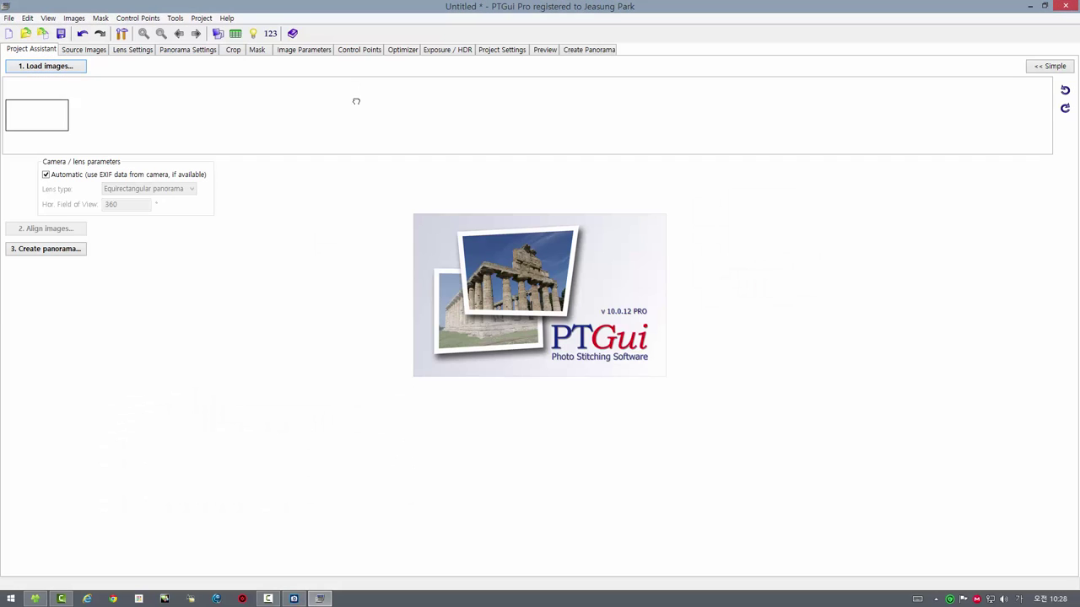
pyautogui.click(218, 33)
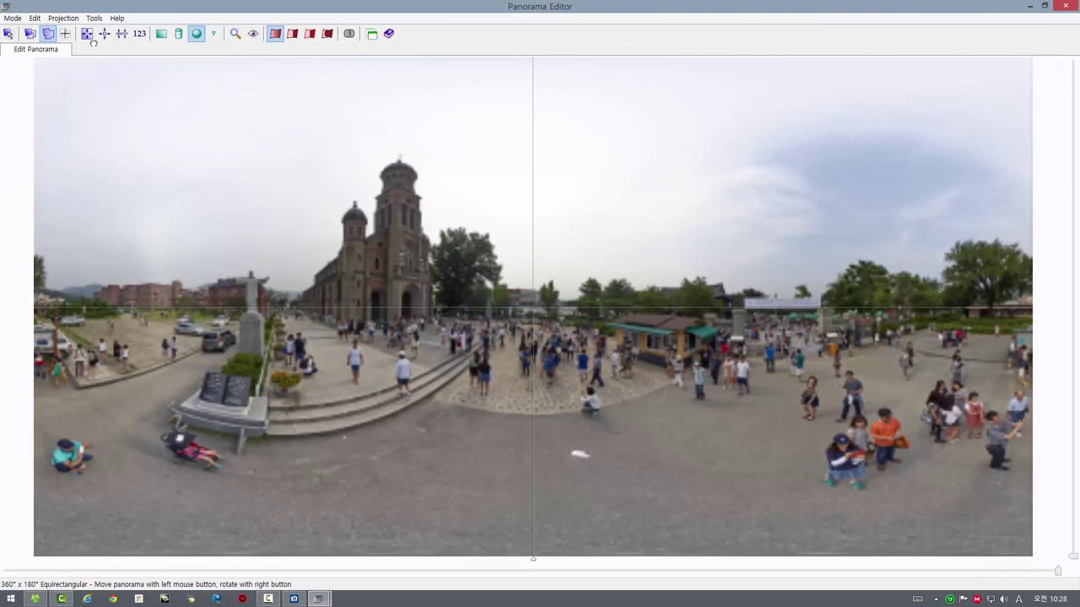
pyautogui.click(65, 33)
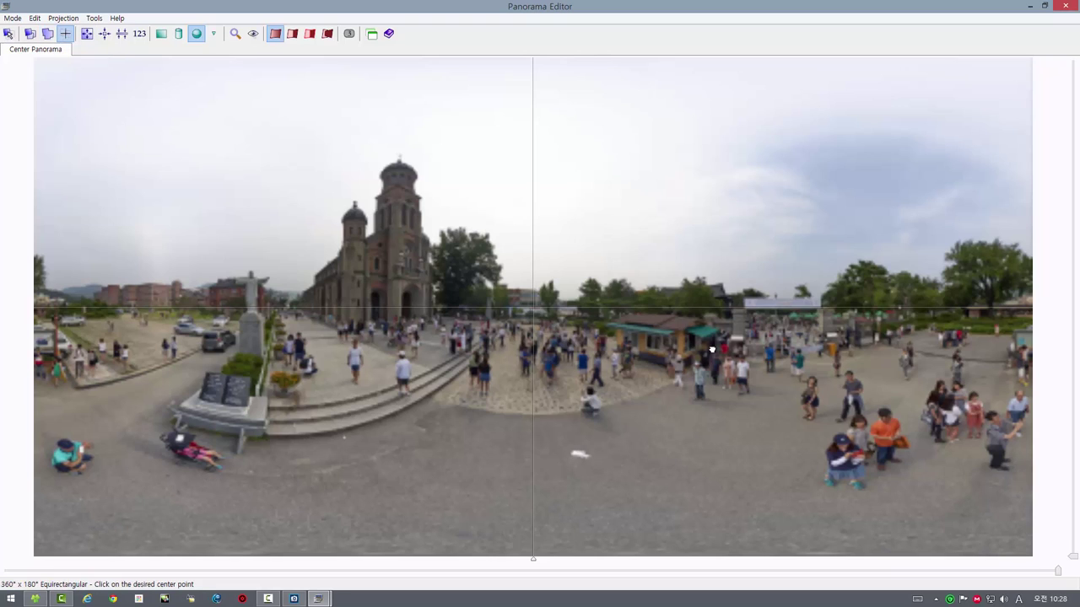
pyautogui.click(800, 309)
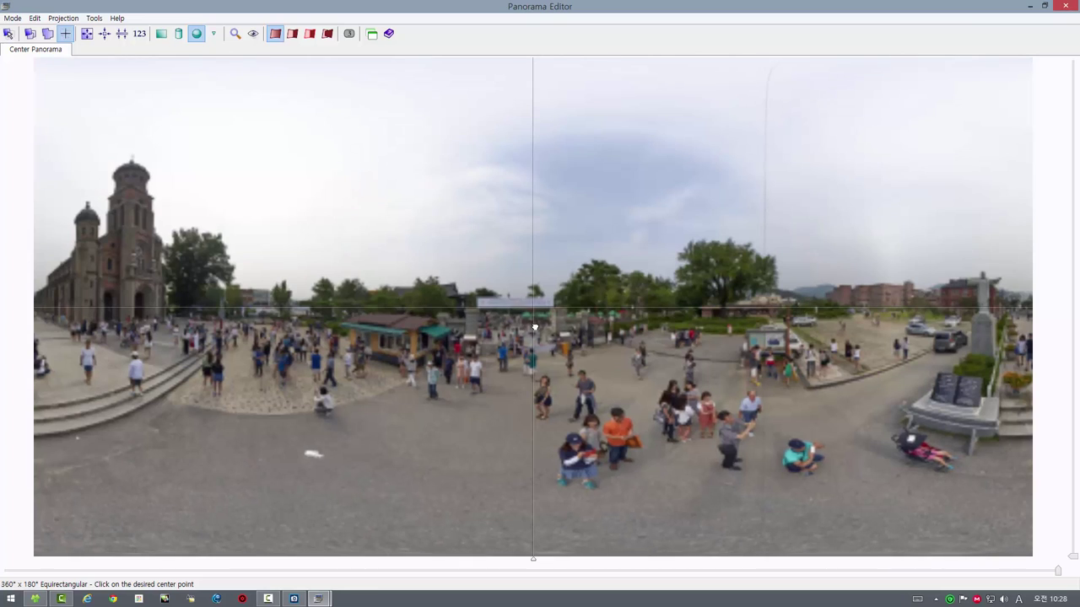
pyautogui.click(1066, 6)
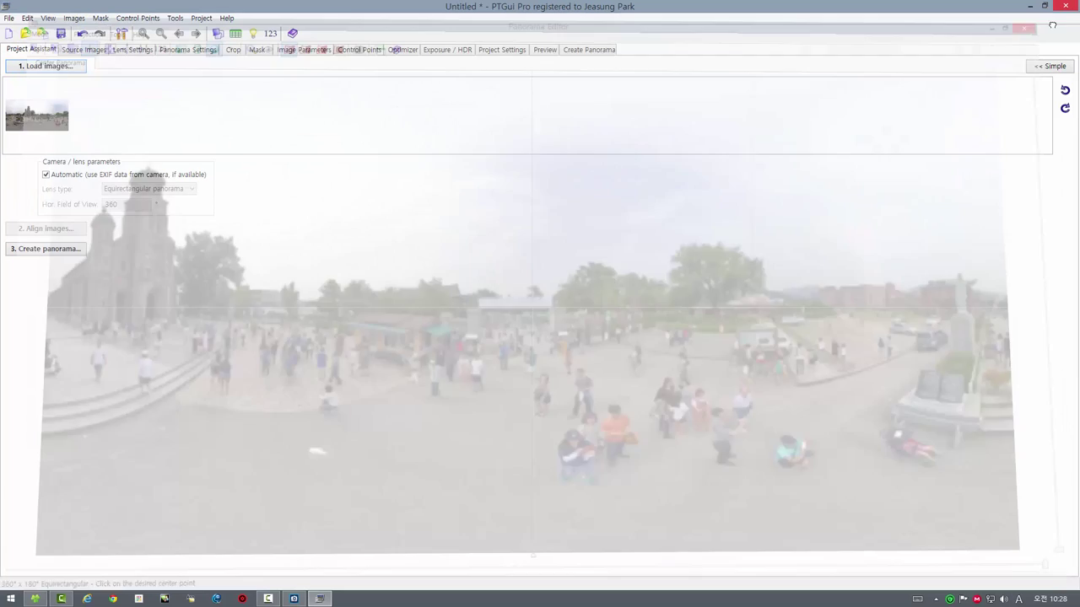
# Turn off the default output name and name the output file 003.tif in the vtour_전주 folder.
pyautogui.click(589, 48)
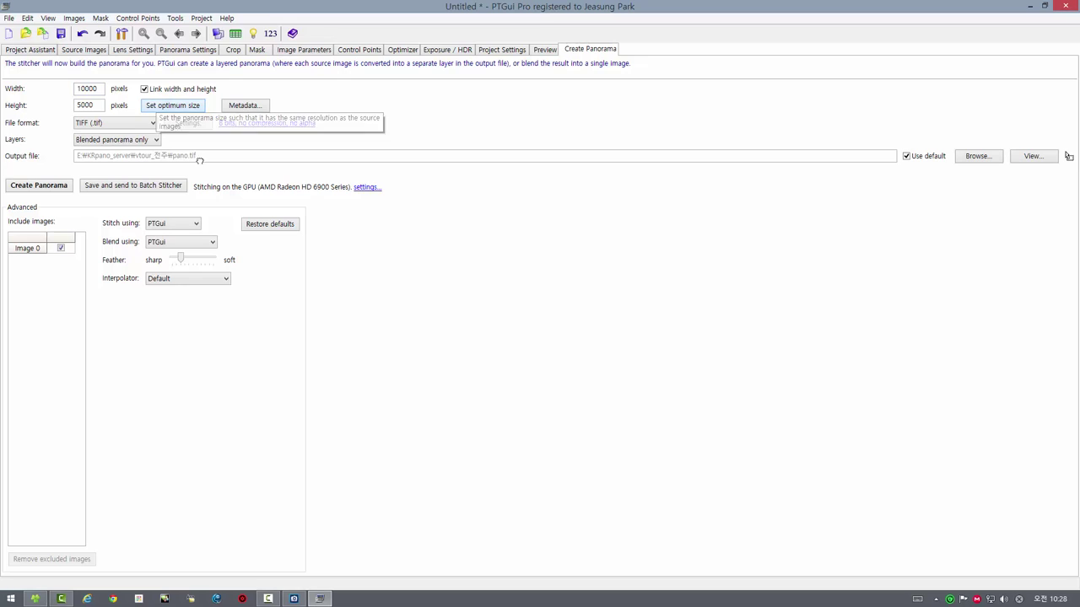
pyautogui.click(904, 156)
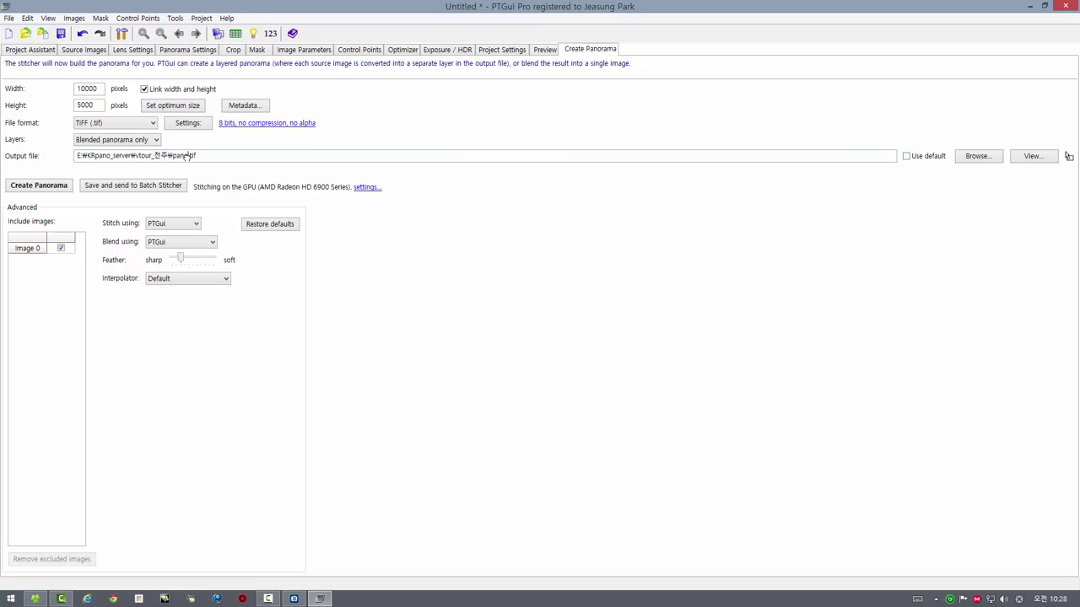
pyautogui.doubleClick(179, 156)
pyautogui.write('03')
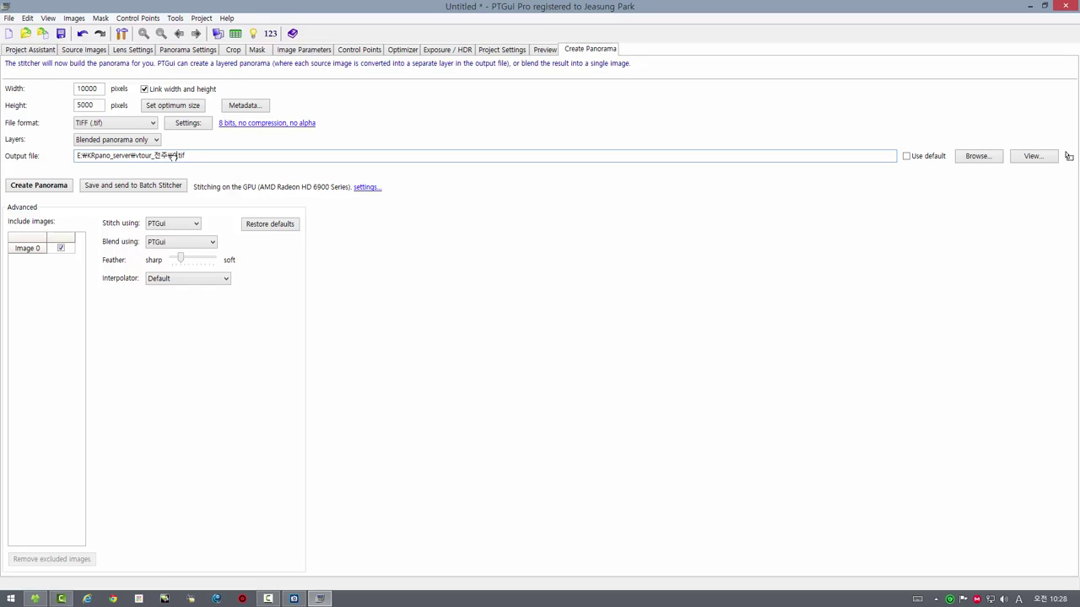
# Create the 003.tif panorama and close PTGui without saving the project.
pyautogui.click(67, 190)
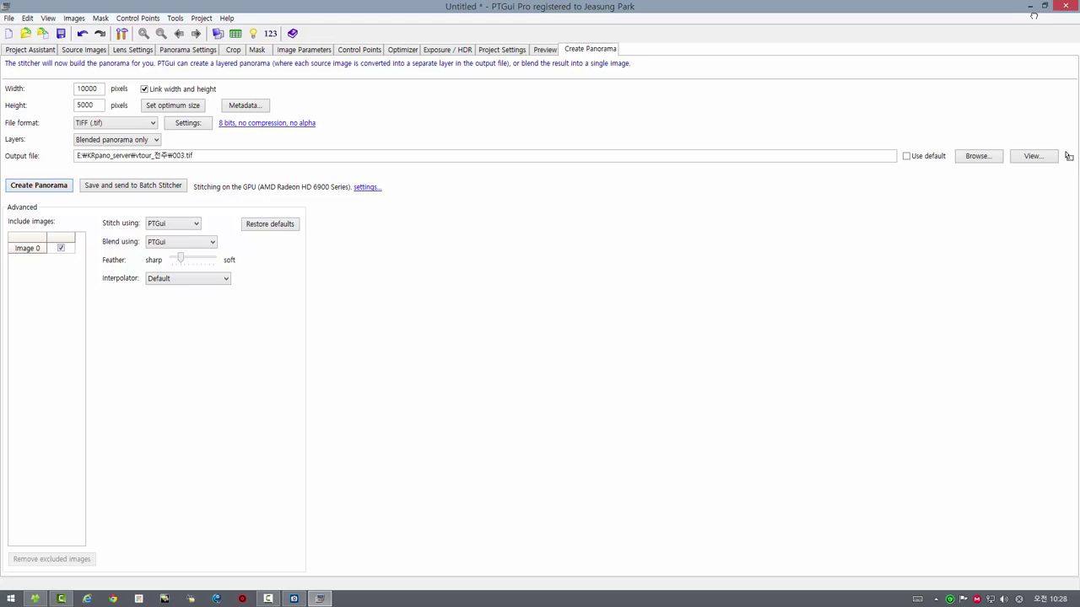
pyautogui.click(1064, 6)
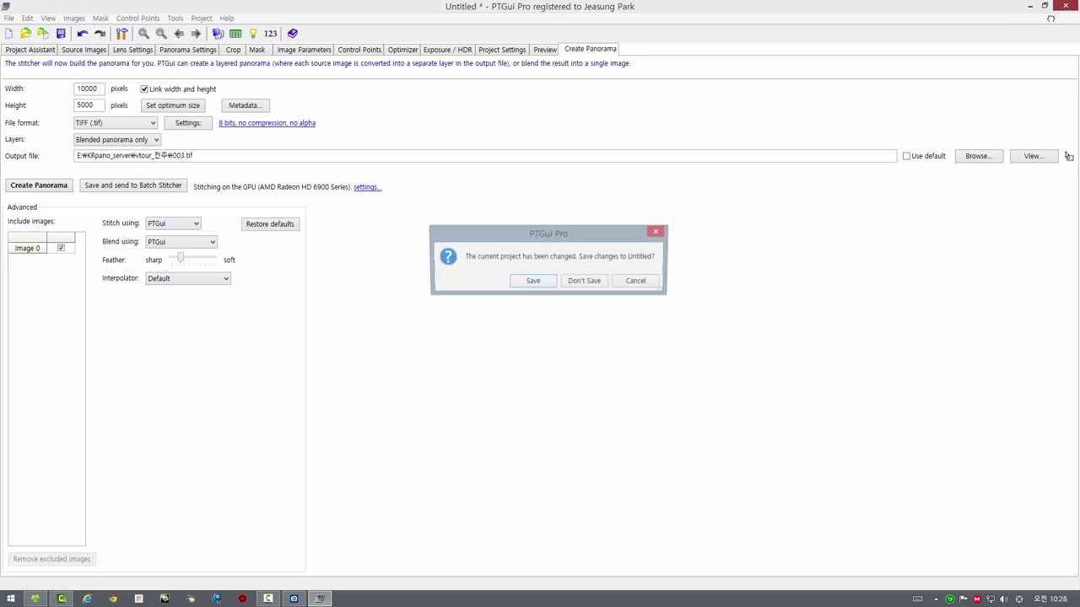
pyautogui.click(595, 284)
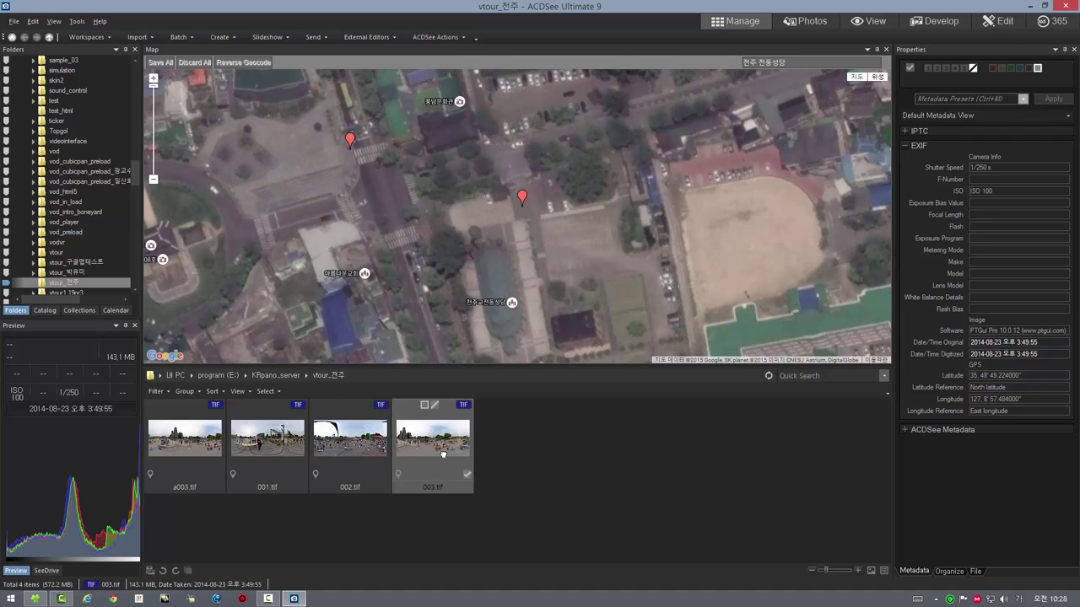
# Delete the original a003.tif in ACDSee and confirm its removal.
pyautogui.click(186, 441)
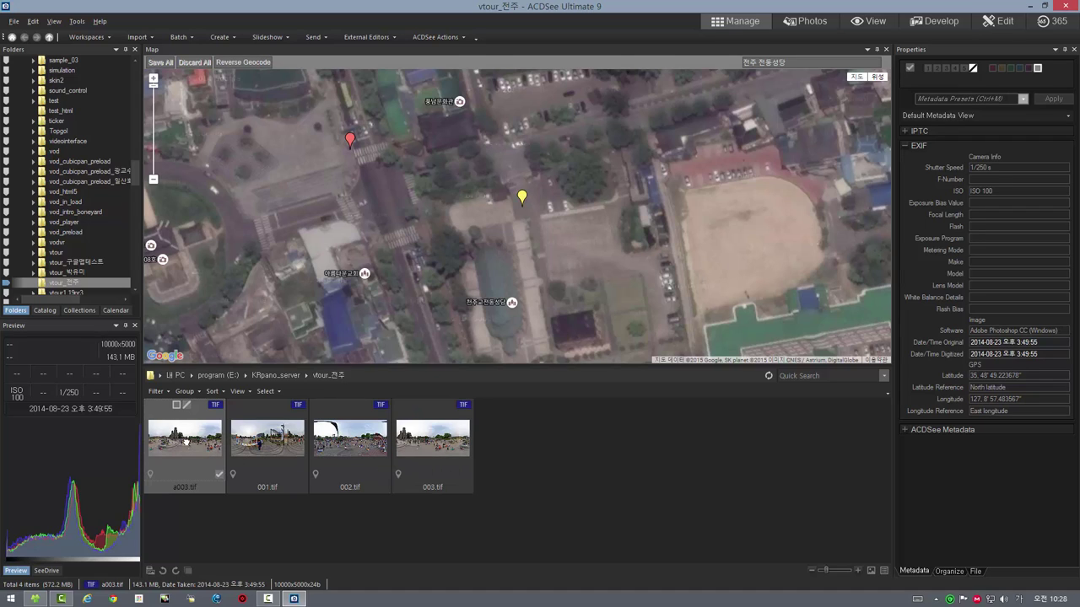
pyautogui.press('Delete')
pyautogui.click(583, 340)
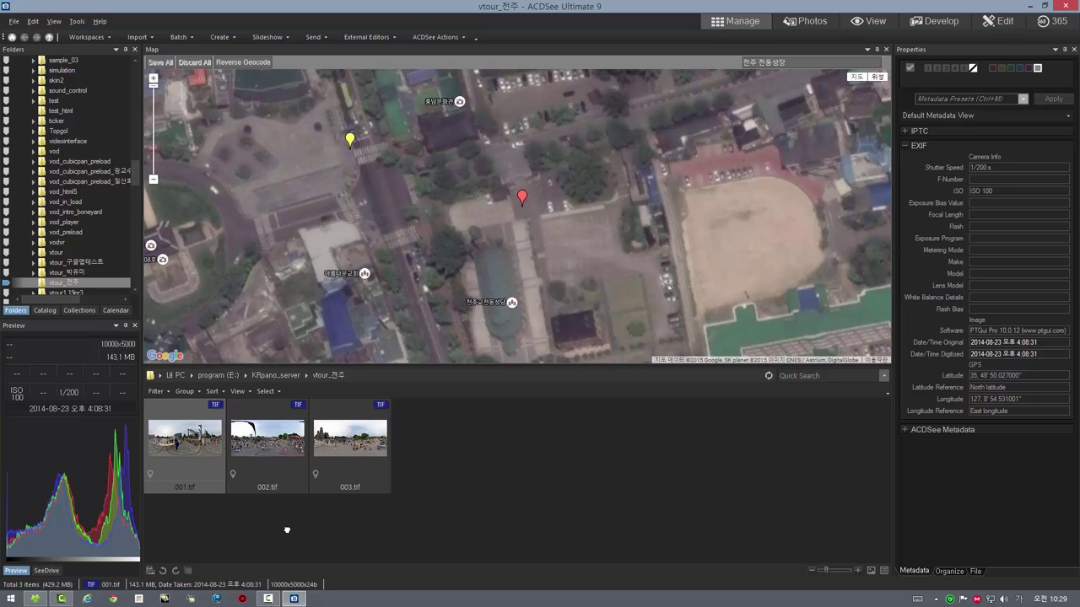
# Select 001.tif, 002.tif and 003.tif, and enable multiple-image support for the MAKE VTOUR (NORMAL) external editor.
pyautogui.moveTo(497, 531); pyautogui.dragTo(172, 401)
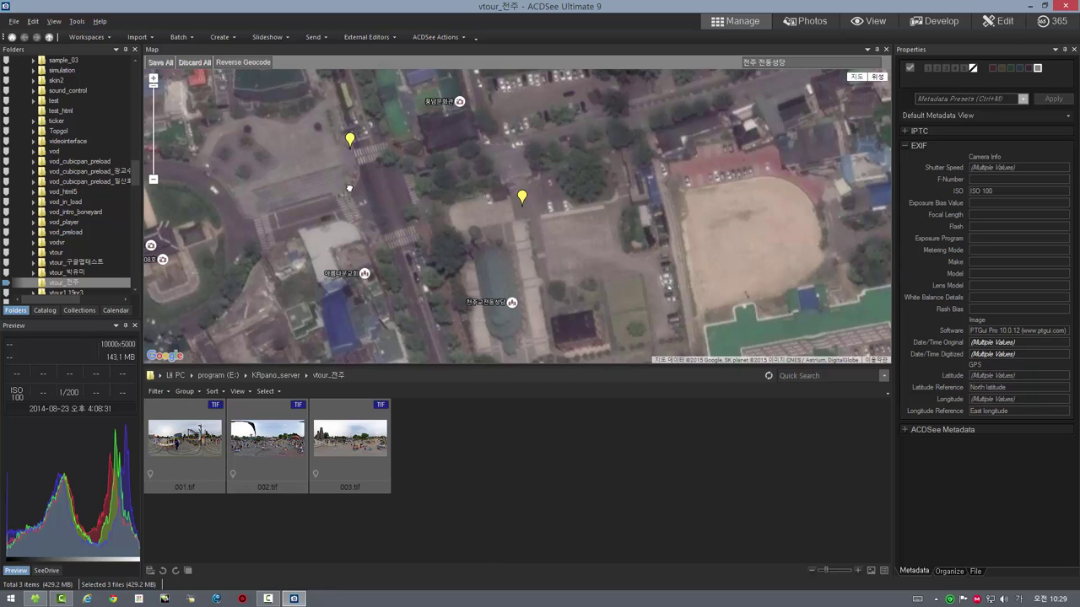
pyautogui.click(376, 38)
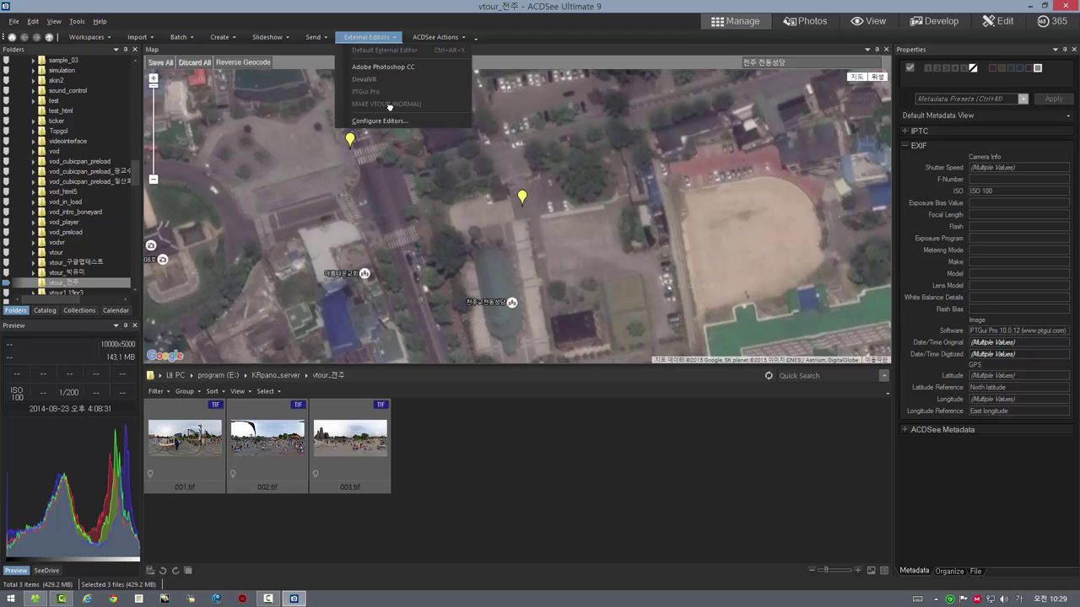
pyautogui.click(371, 121)
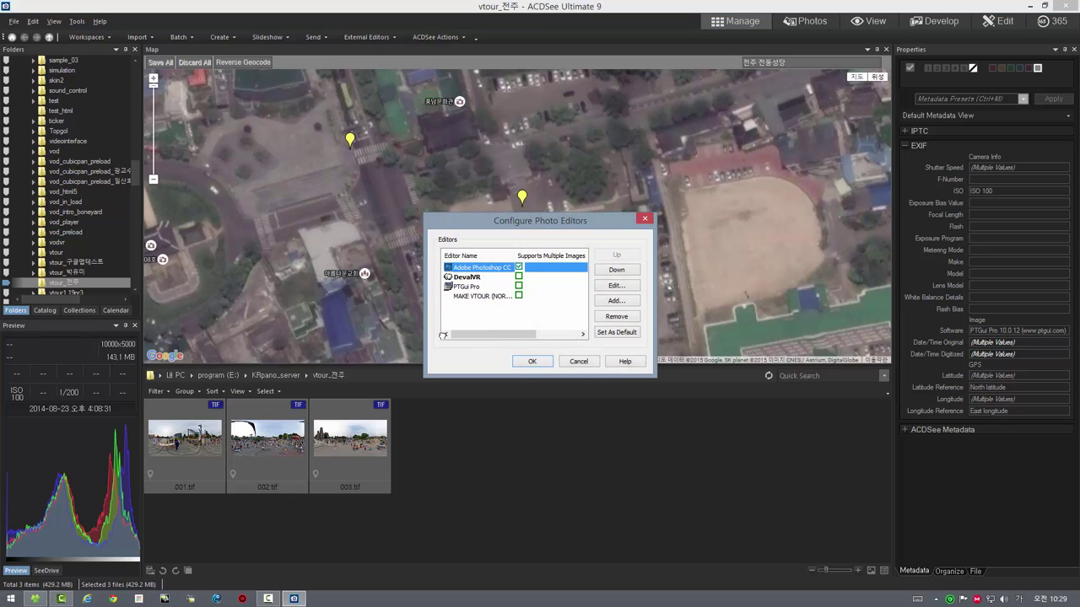
pyautogui.click(518, 296)
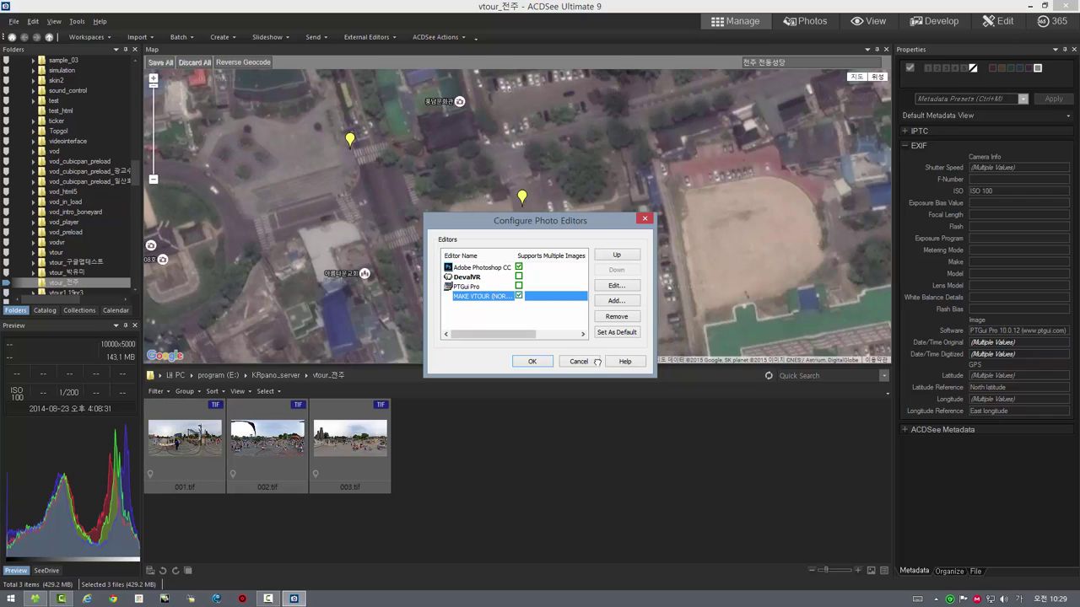
pyautogui.click(537, 360)
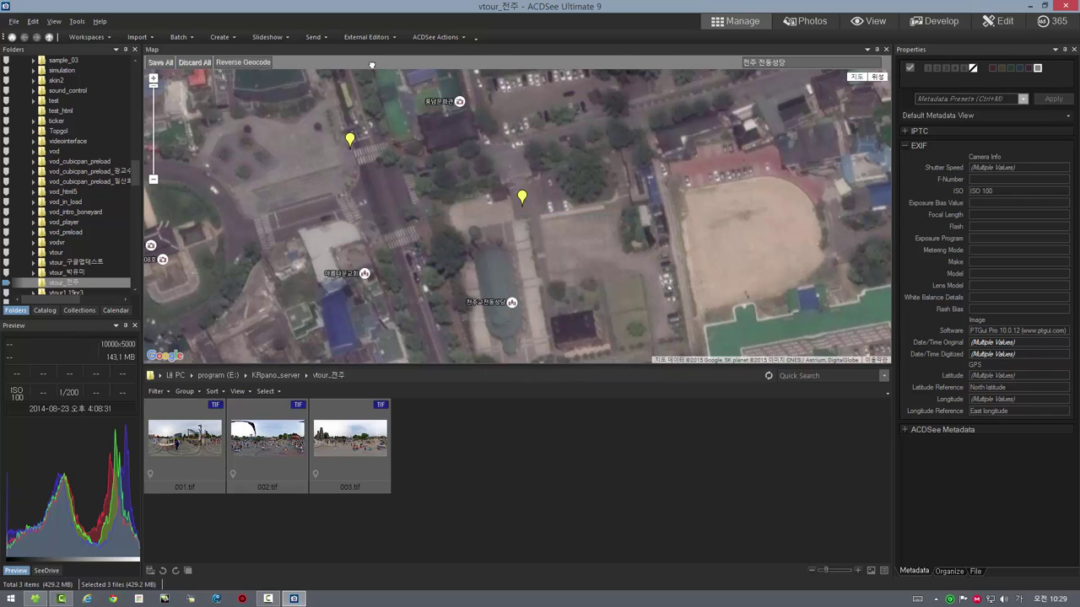
# Run MAKE VTOUR (NORMAL) on the three selected panoramas.
pyautogui.click(372, 38)
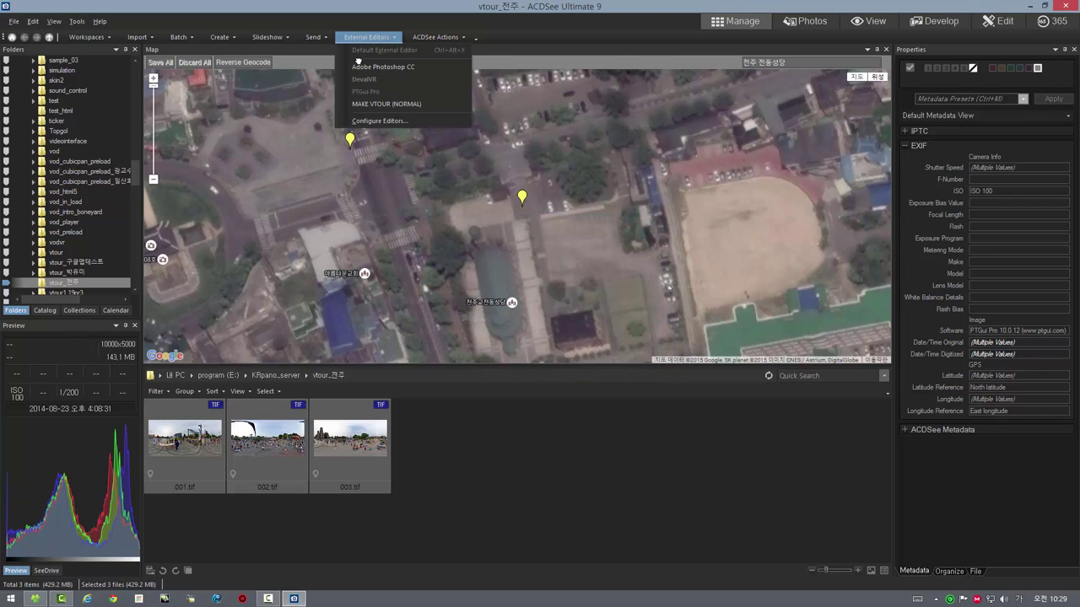
pyautogui.click(416, 104)
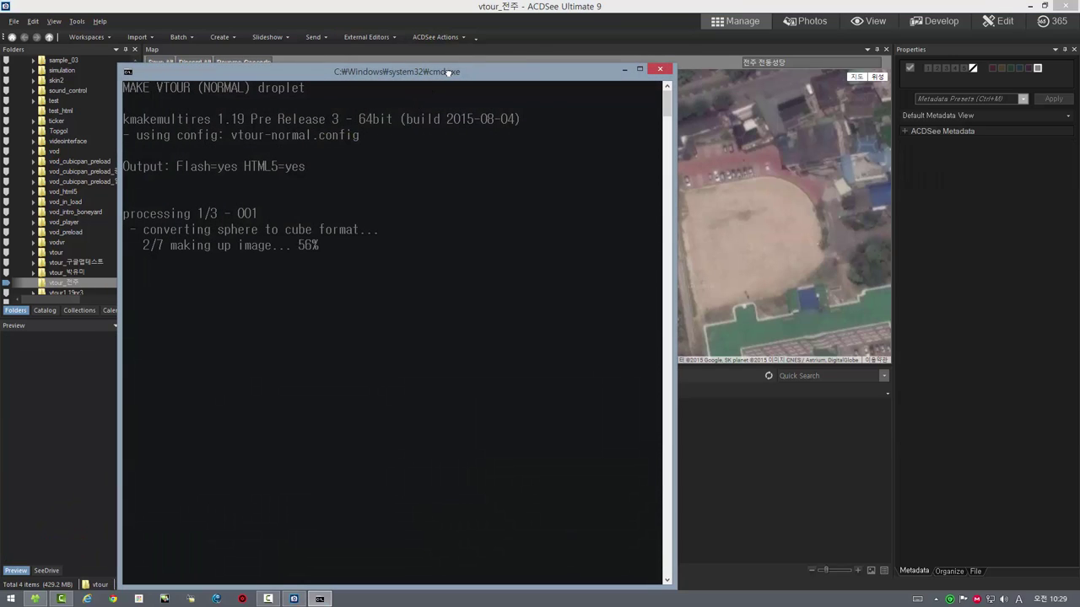
# Dismiss the finished MAKE VTOUR (NORMAL) console and open the generated vtour folder in ACDSee.
pyautogui.moveTo(447, 73); pyautogui.dragTo(458, 32)
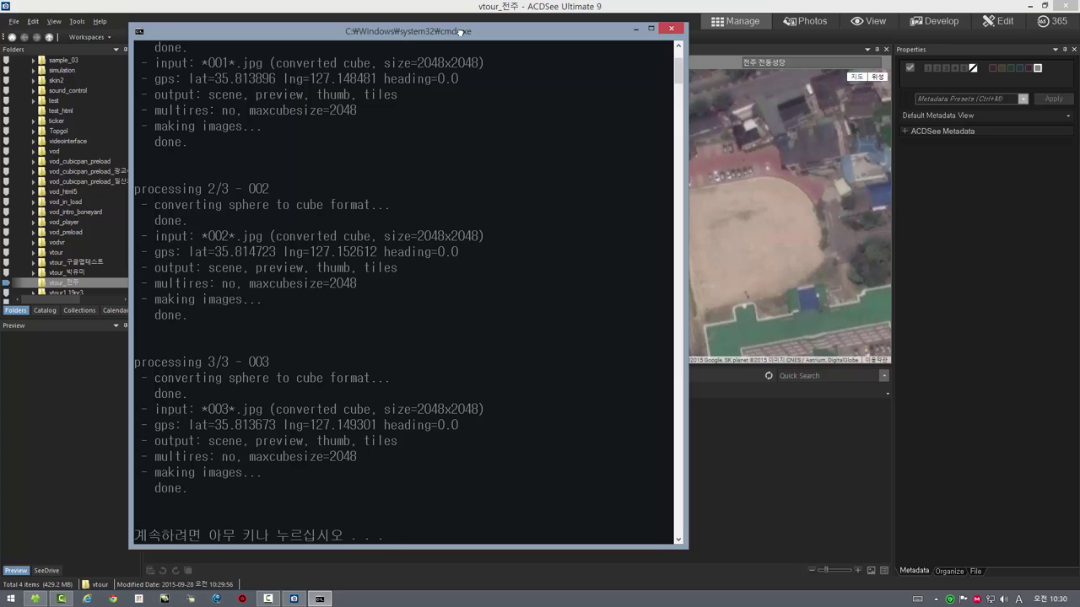
pyautogui.press('Return')
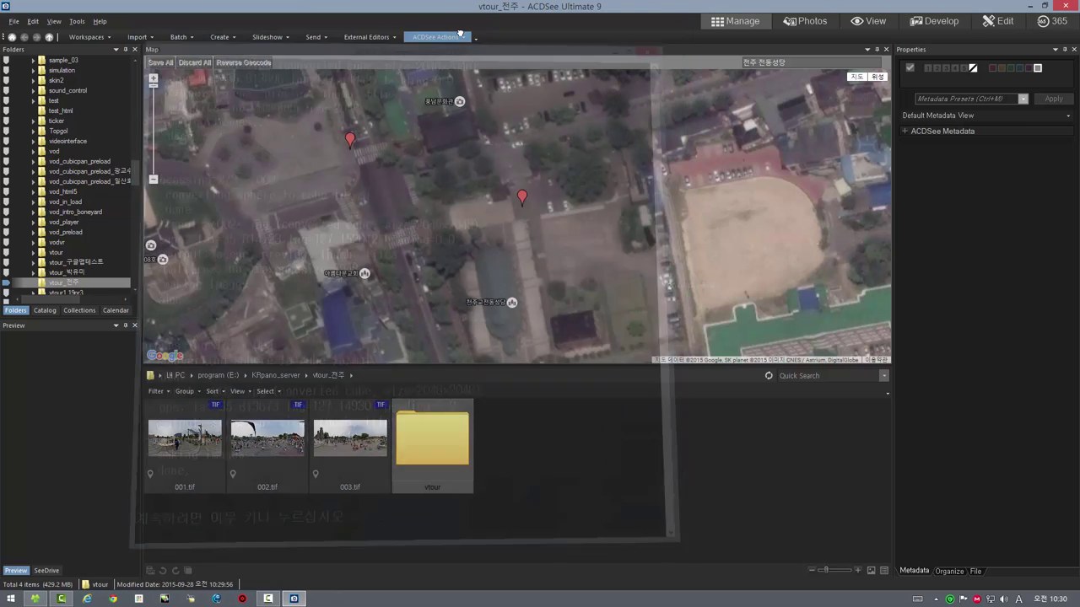
pyautogui.doubleClick(426, 451)
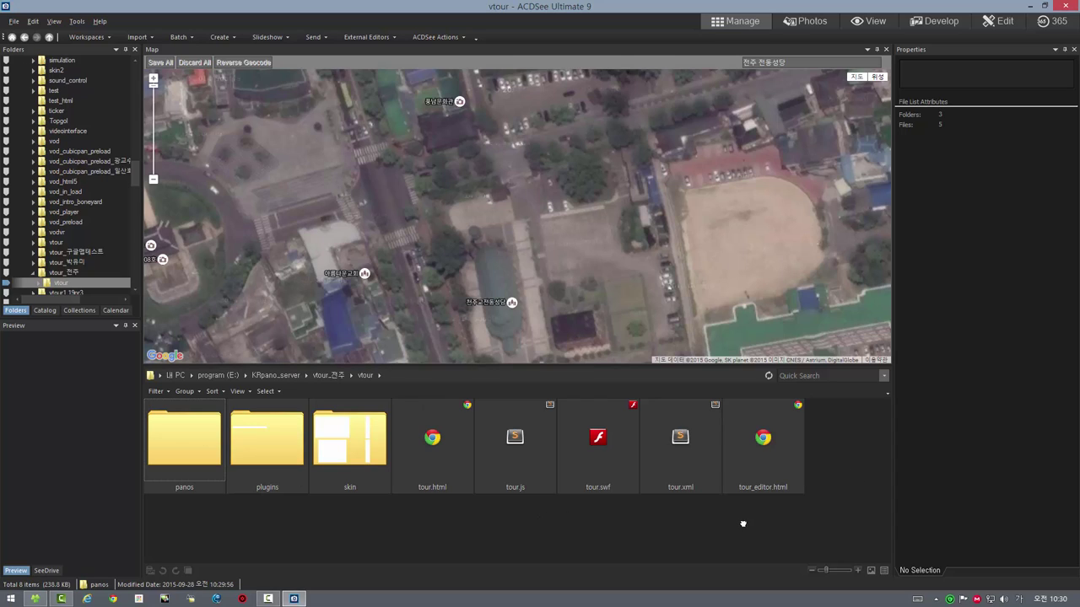
# Switch to File Explorer, open the vtour folder inside vtour_전주 and show its files as large icons.
pyautogui.click(27, 601)
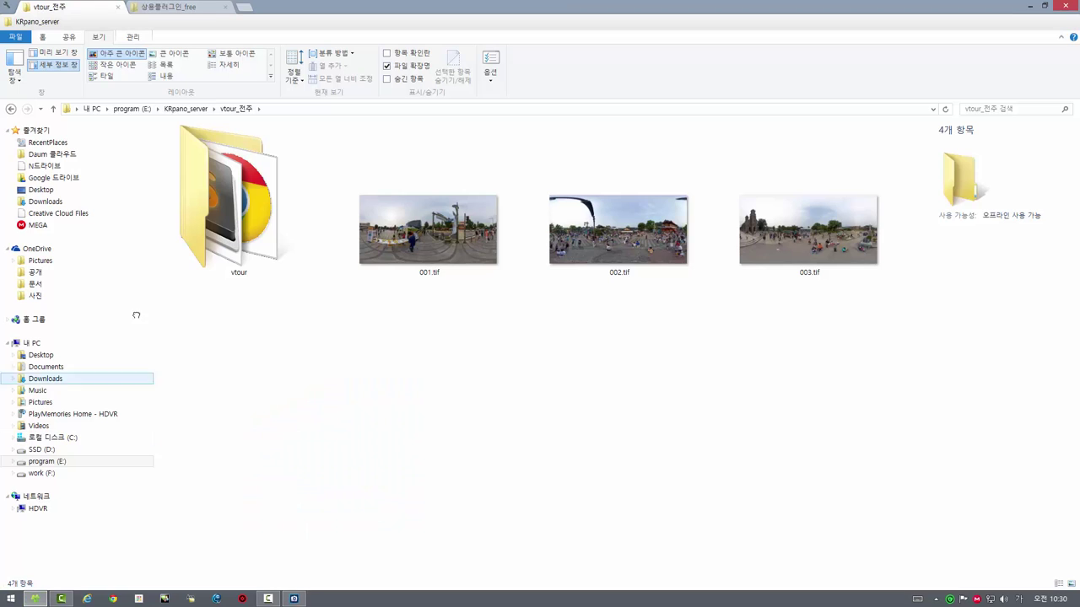
pyautogui.doubleClick(219, 228)
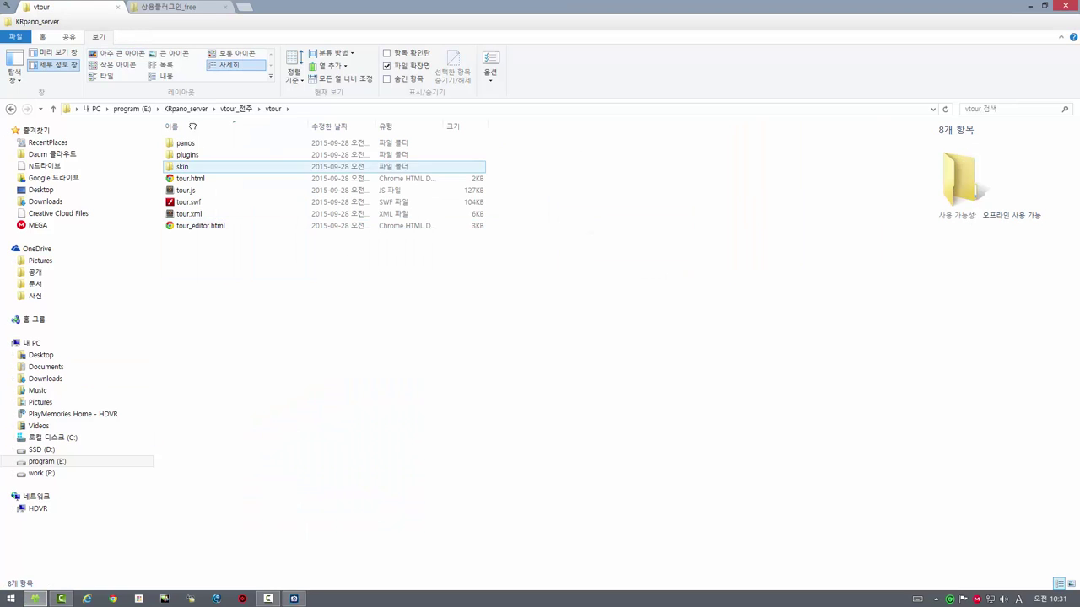
pyautogui.click(164, 53)
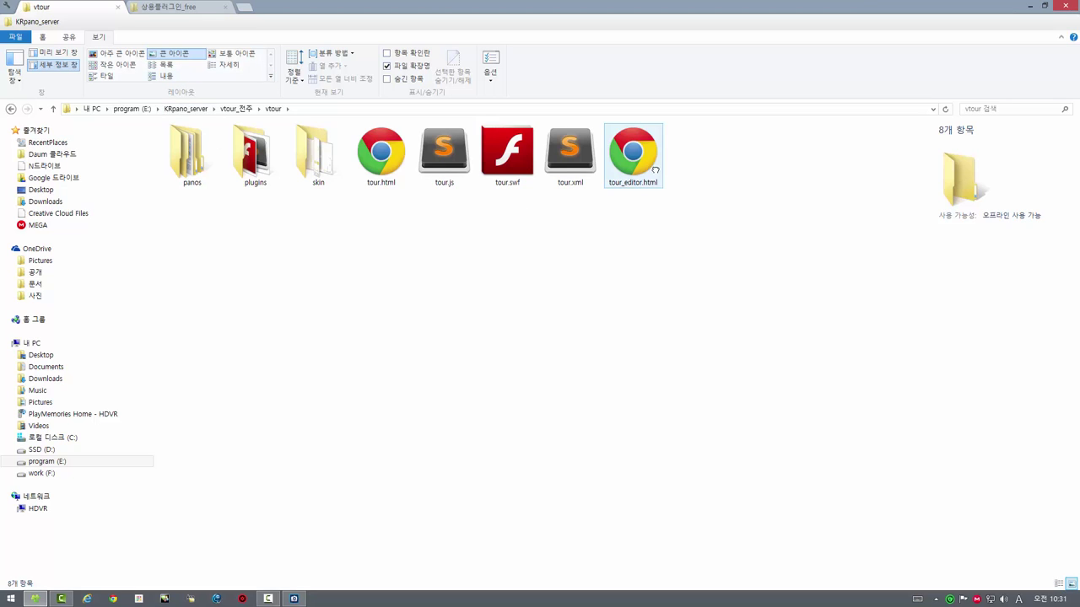
# Preview tour.html as a local file in Chrome, check its viewer options and map, and close the browser.
pyautogui.click(384, 156)
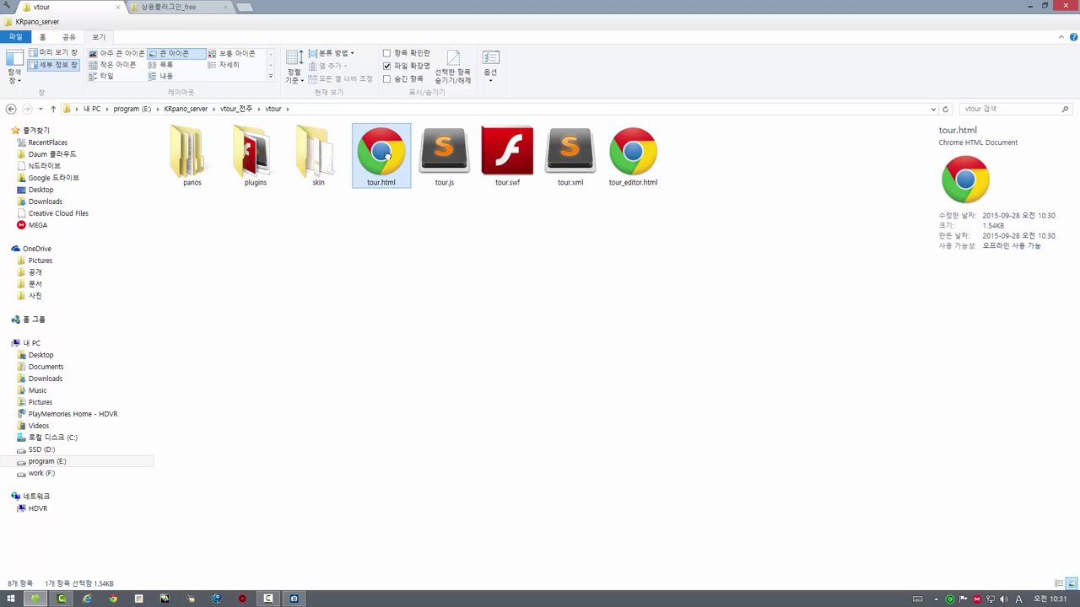
pyautogui.doubleClick(386, 156)
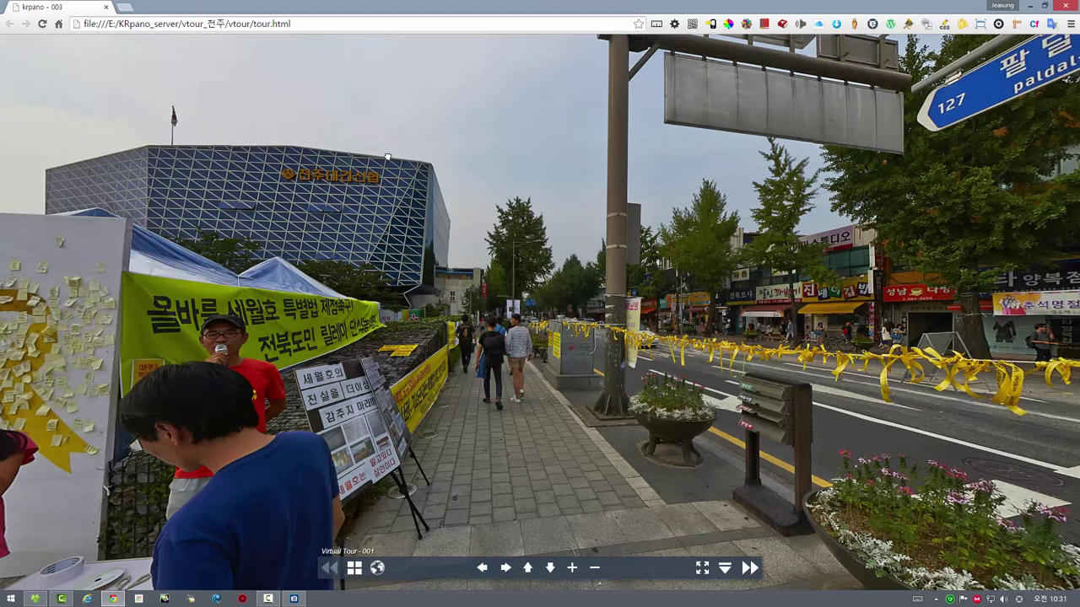
pyautogui.rightClick(404, 223)
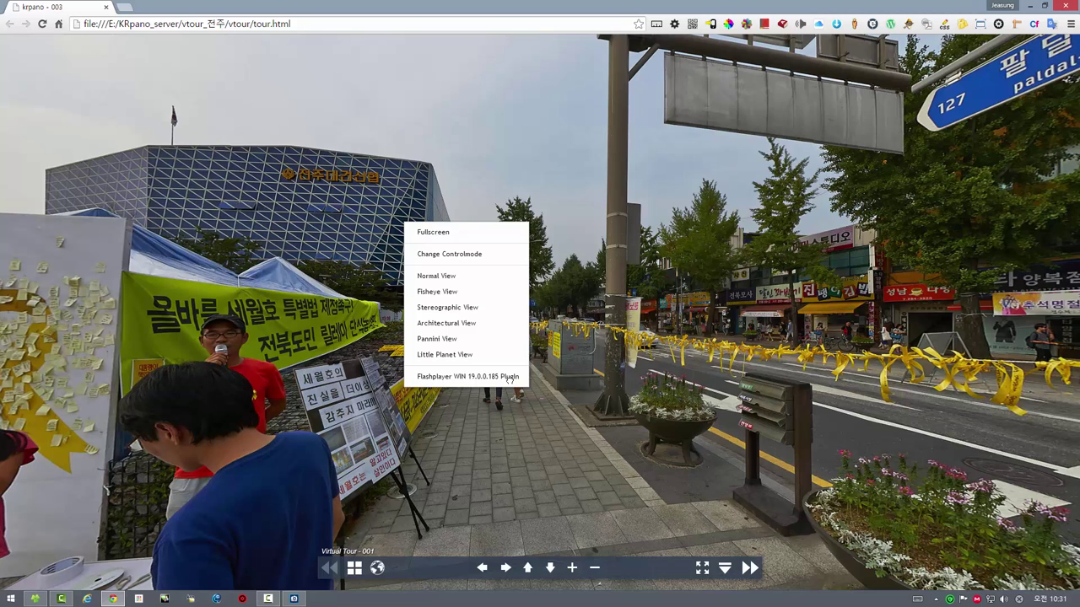
pyautogui.click(526, 443)
pyautogui.click(377, 567)
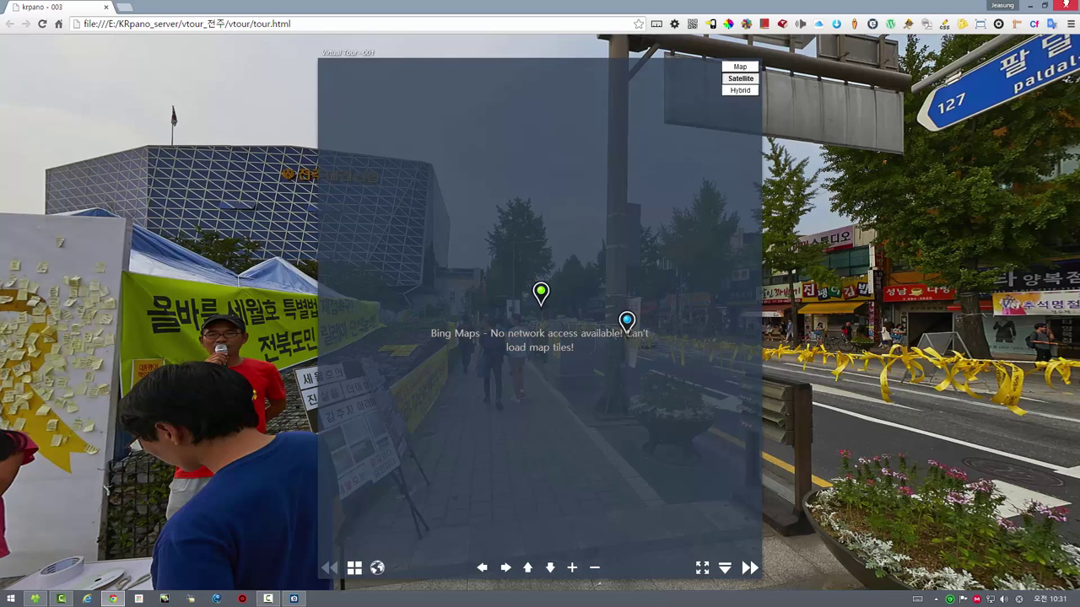
pyautogui.click(1066, 4)
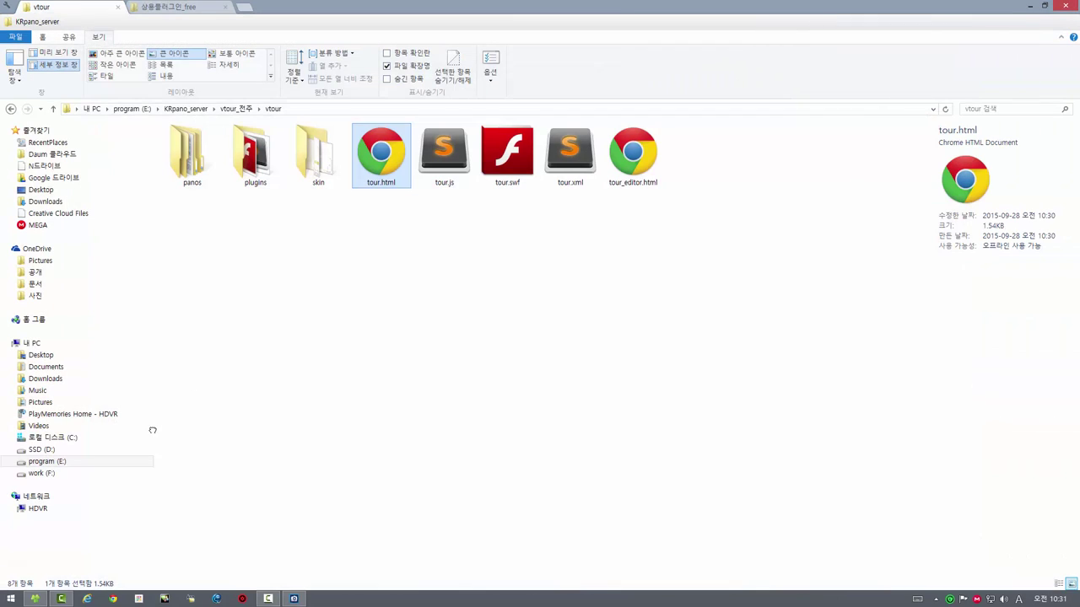
# Browse the krpano Testing Server address to vtour_전주/vtour and open tour.html from there.
pyautogui.click(191, 599)
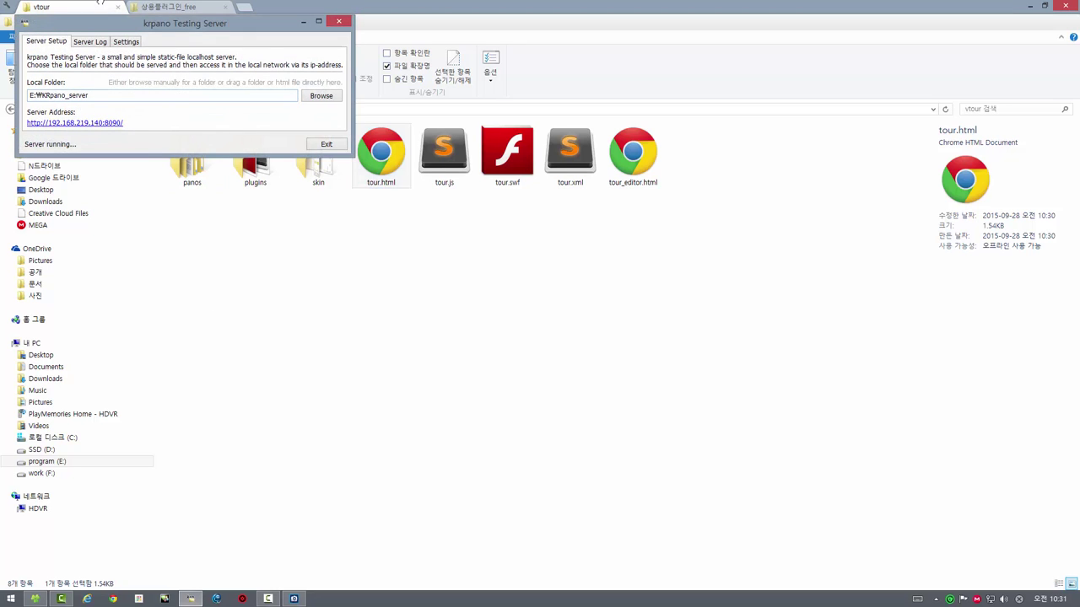
pyautogui.moveTo(178, 23); pyautogui.dragTo(262, 68)
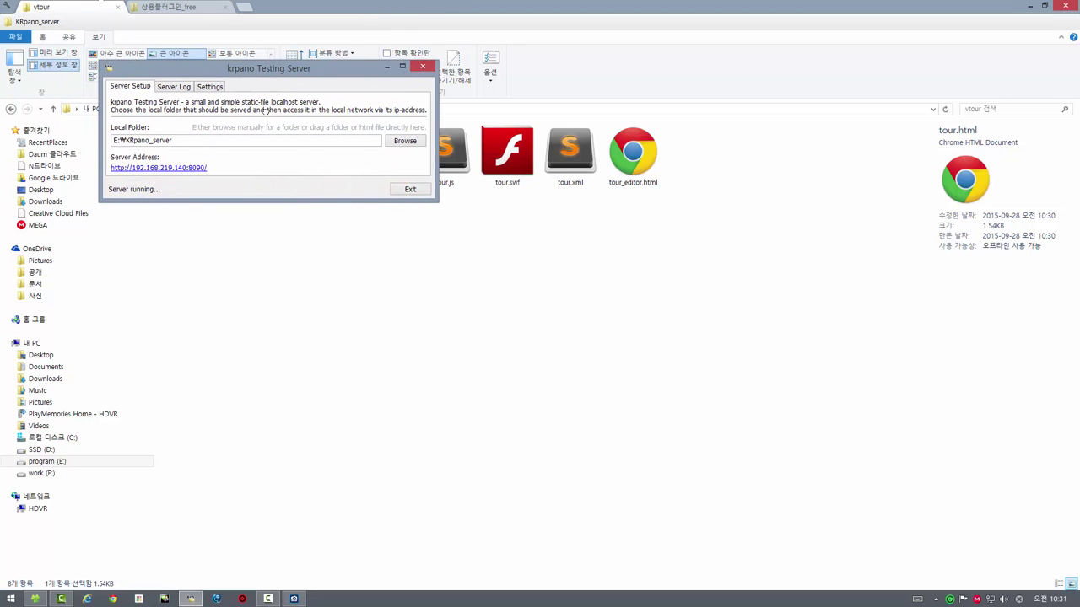
pyautogui.click(165, 167)
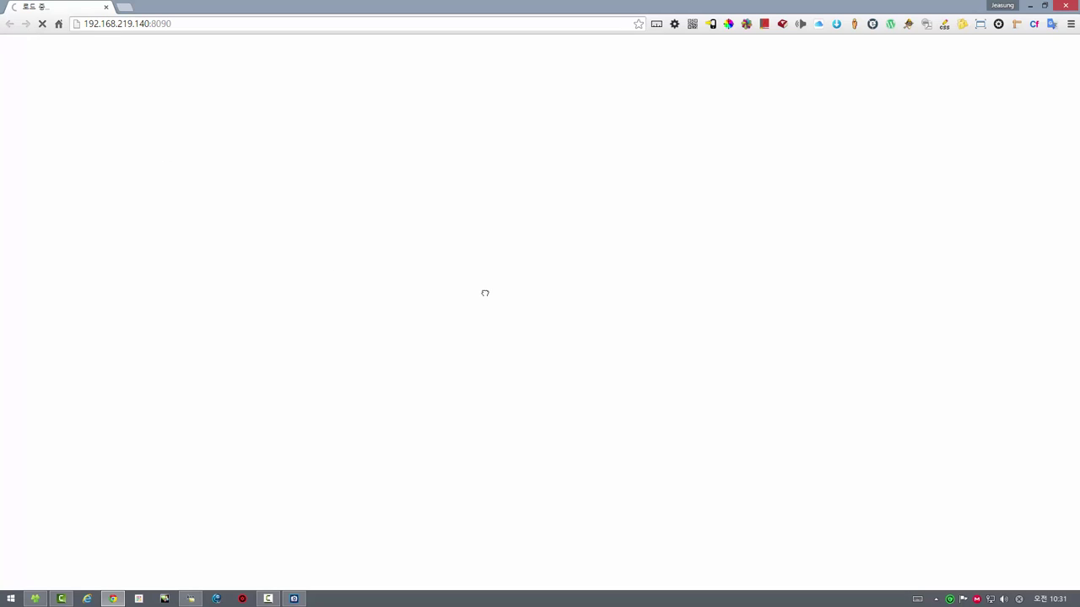
pyautogui.scroll(-15, 485, 293)
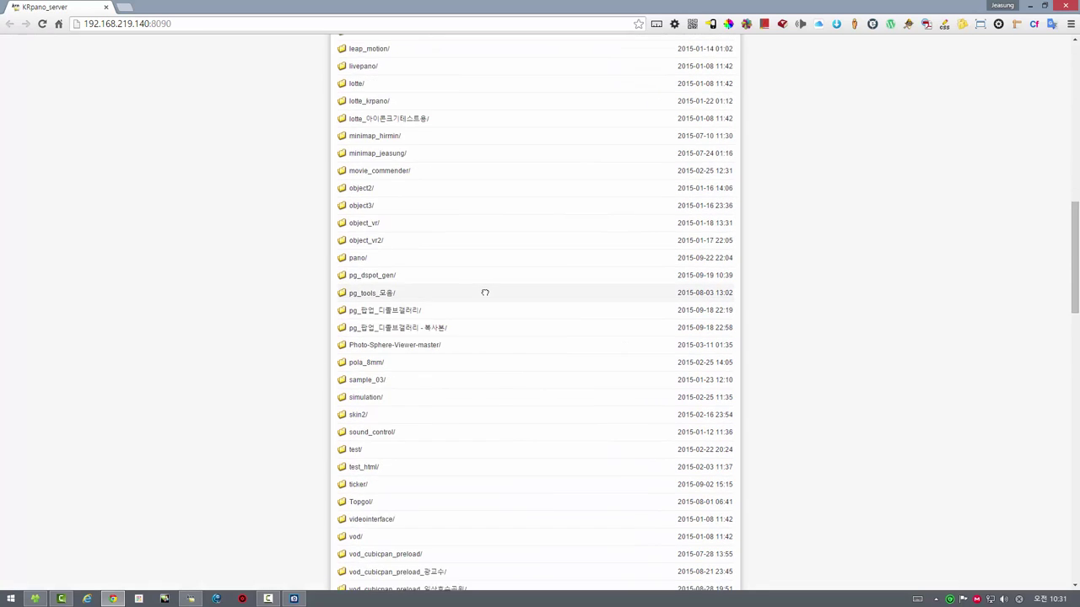
pyautogui.scroll(-3, 485, 292)
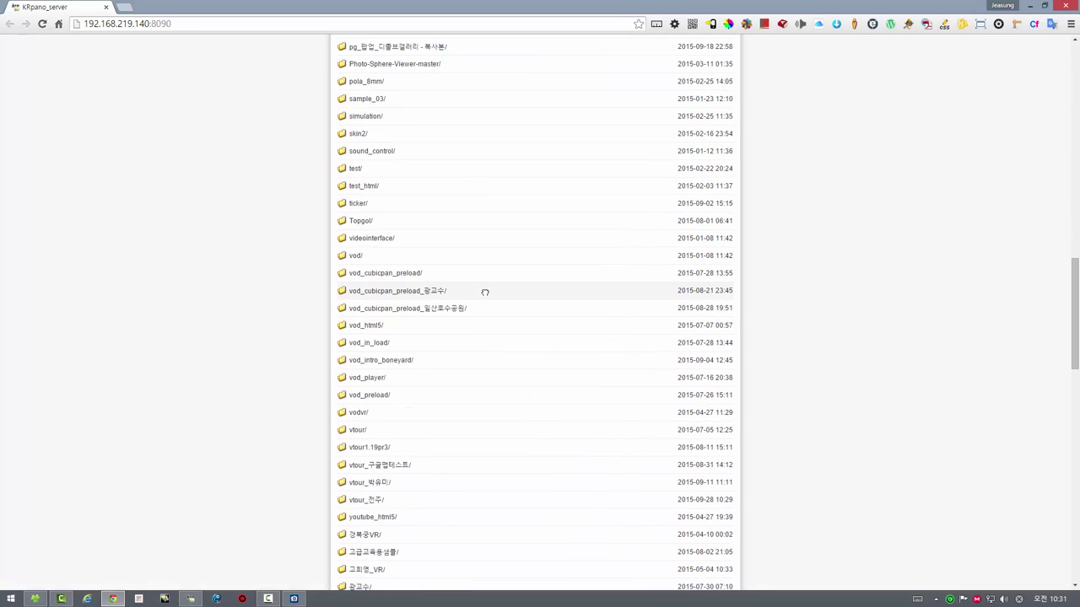
pyautogui.click(376, 498)
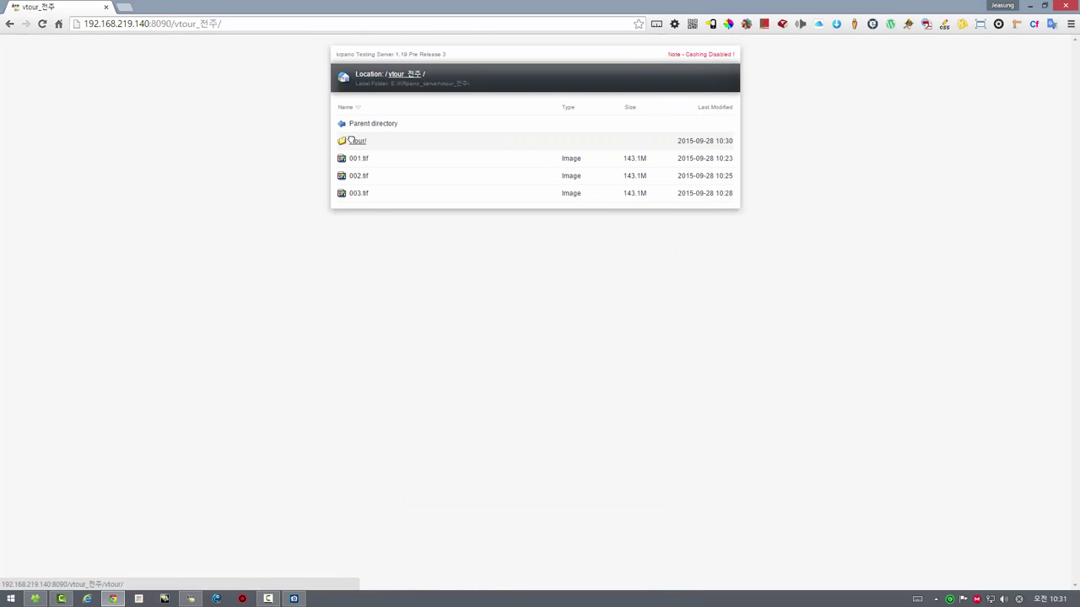
pyautogui.click(354, 142)
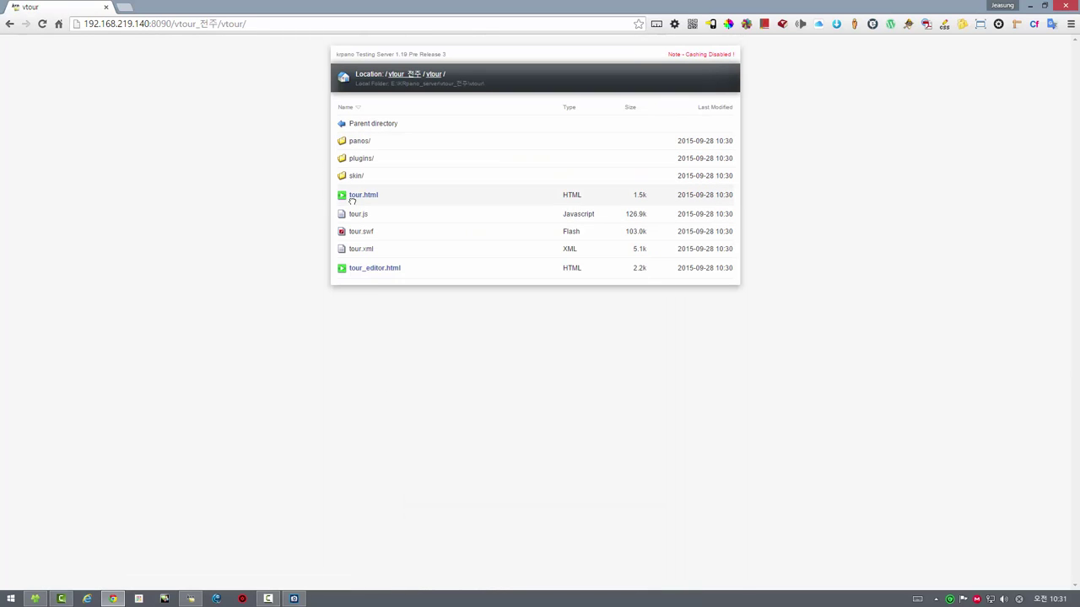
pyautogui.click(364, 194)
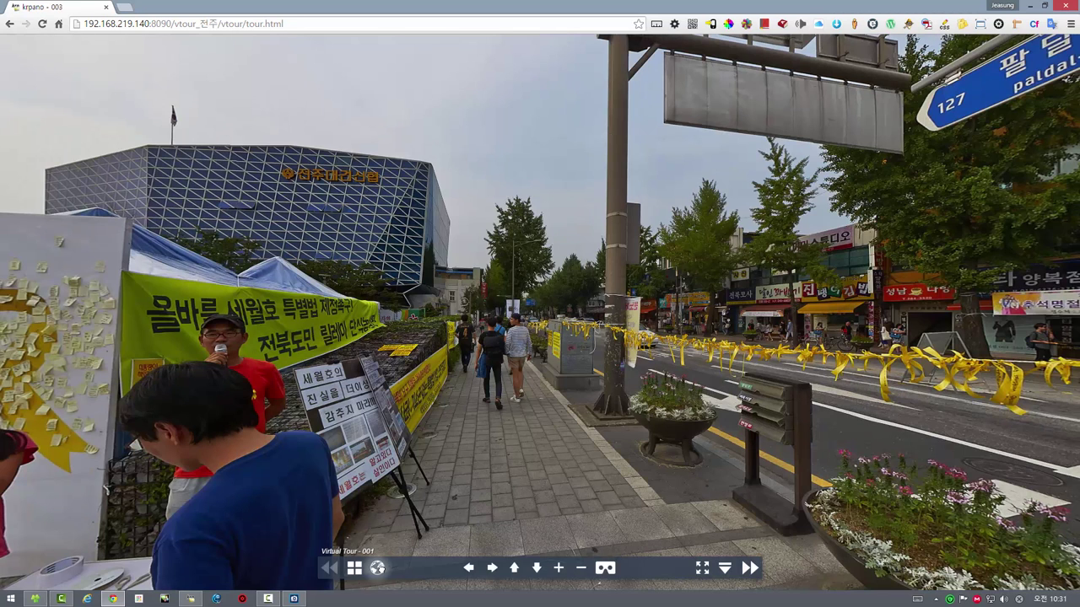
# Examine the panorama markers around the satellite map of the served tour, and close the map.
pyautogui.click(378, 567)
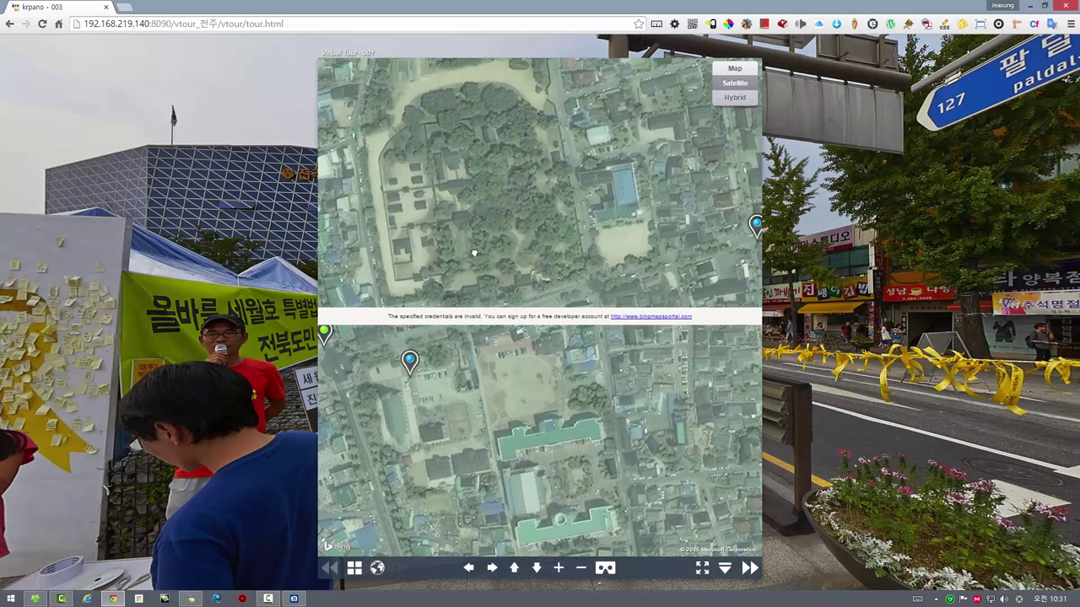
pyautogui.moveTo(450, 240); pyautogui.dragTo(534, 176)
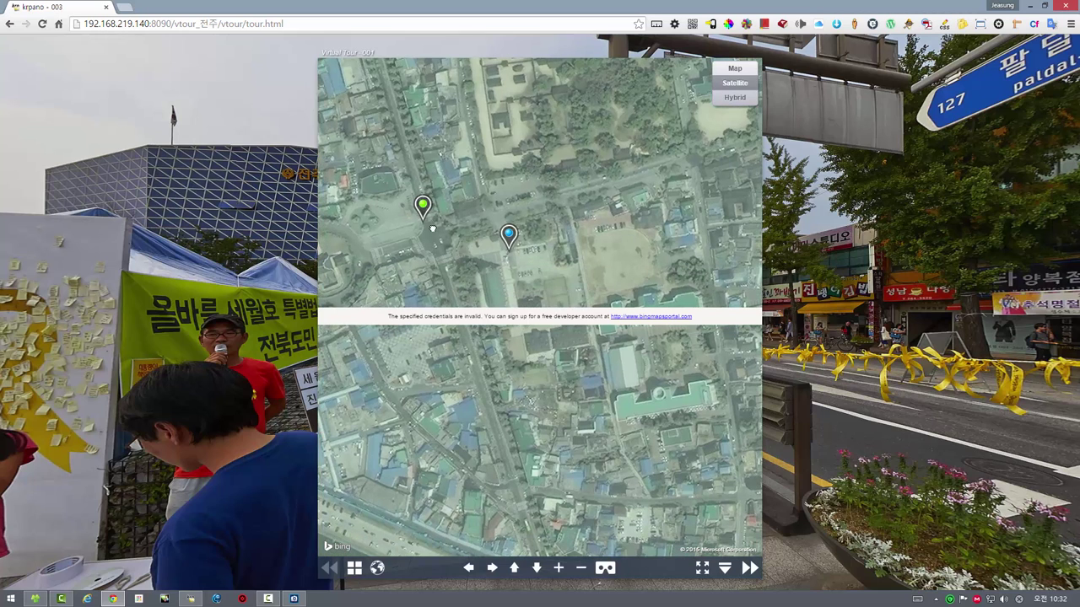
pyautogui.moveTo(459, 232); pyautogui.dragTo(443, 231)
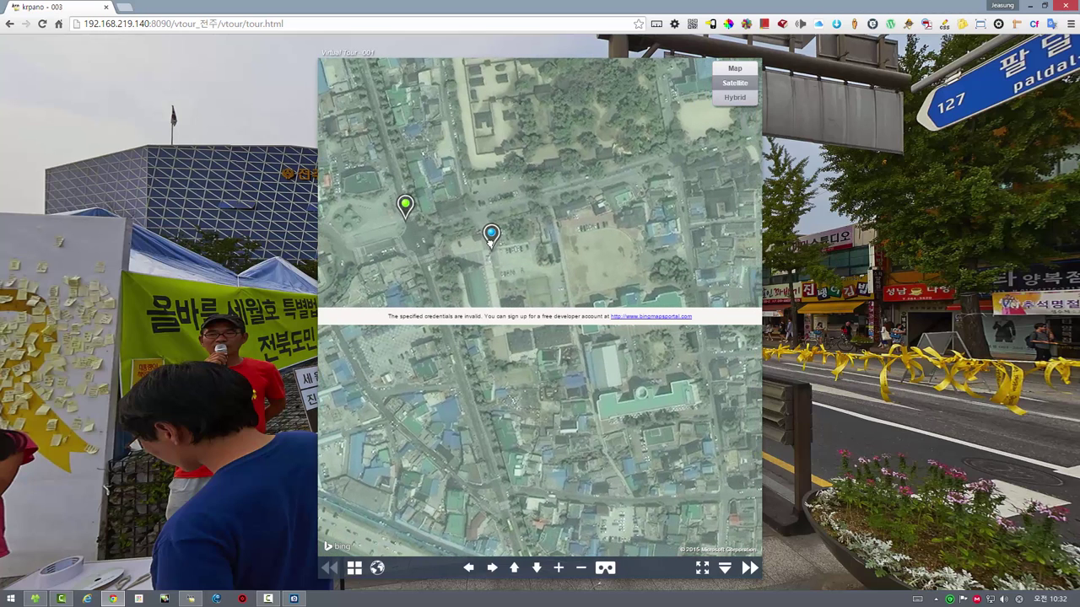
pyautogui.moveTo(532, 253); pyautogui.dragTo(535, 218)
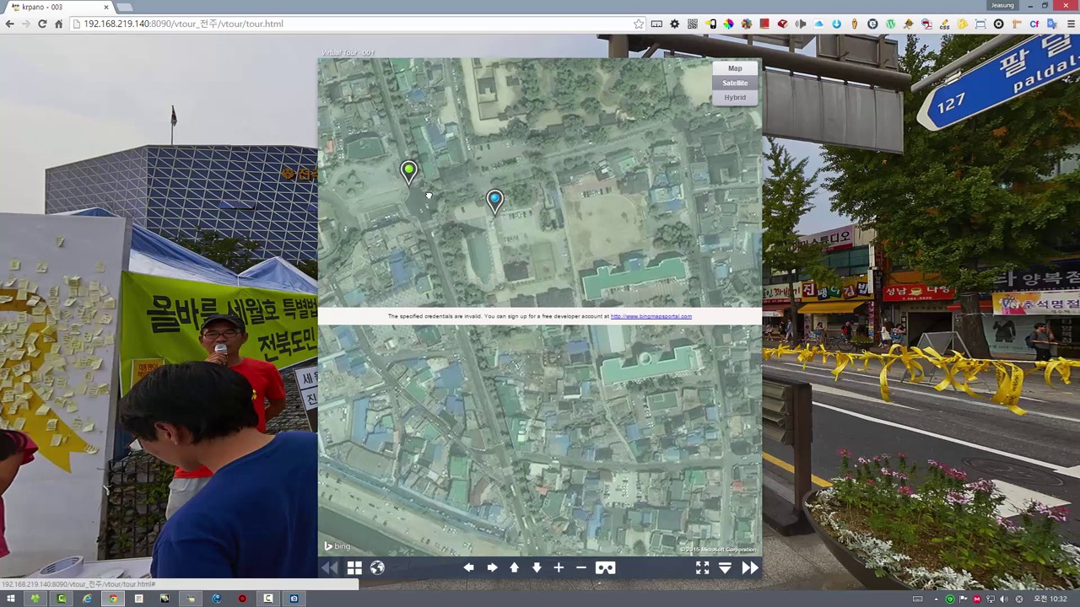
pyautogui.moveTo(428, 192); pyautogui.dragTo(429, 218)
pyautogui.moveTo(569, 197); pyautogui.dragTo(520, 233)
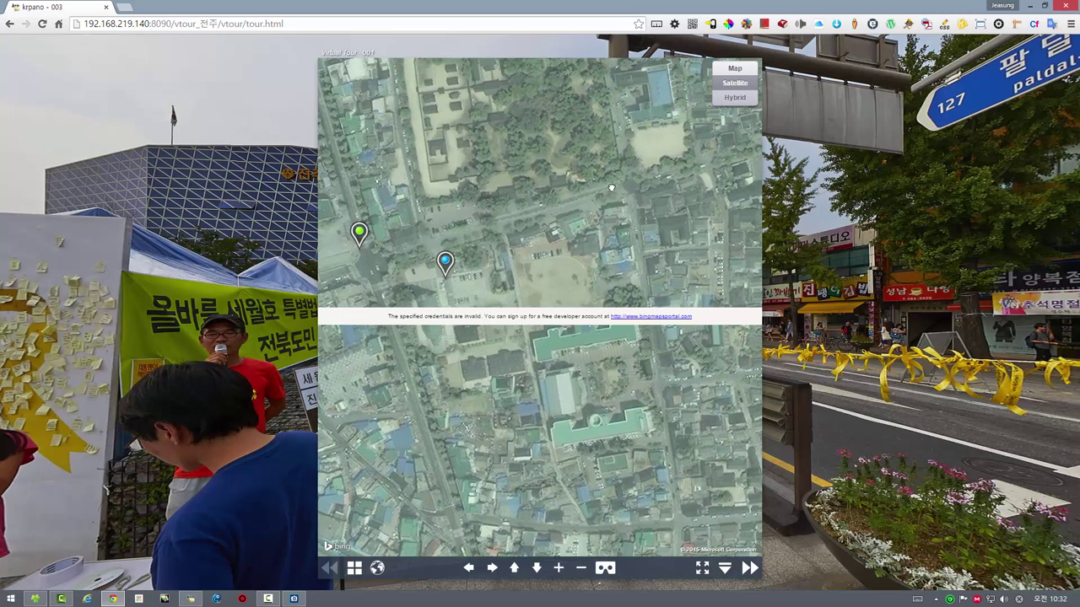
pyautogui.moveTo(621, 228); pyautogui.dragTo(571, 175)
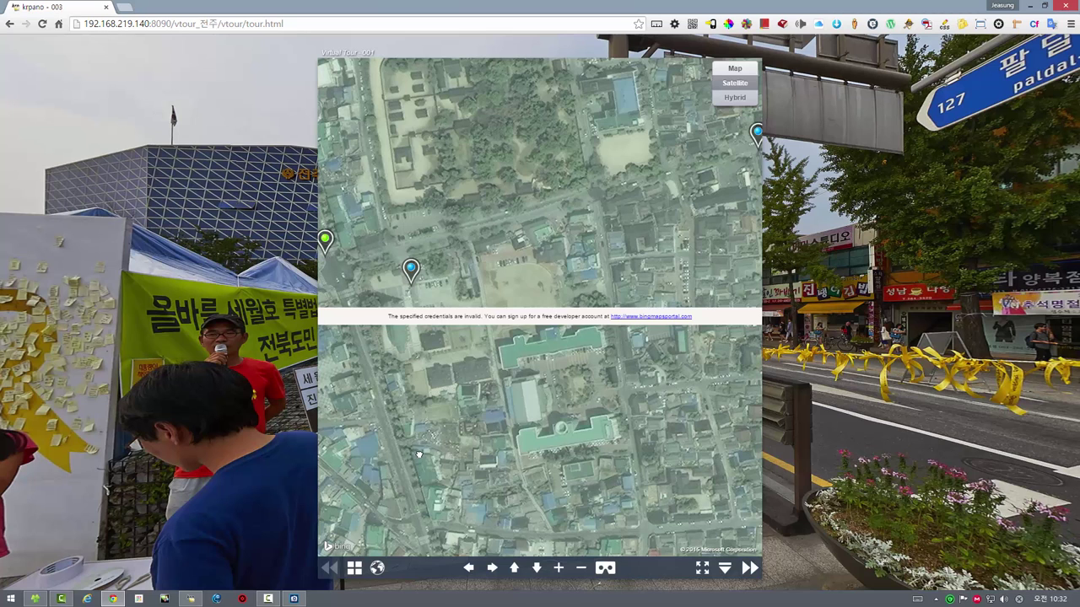
pyautogui.moveTo(418, 455); pyautogui.dragTo(417, 474)
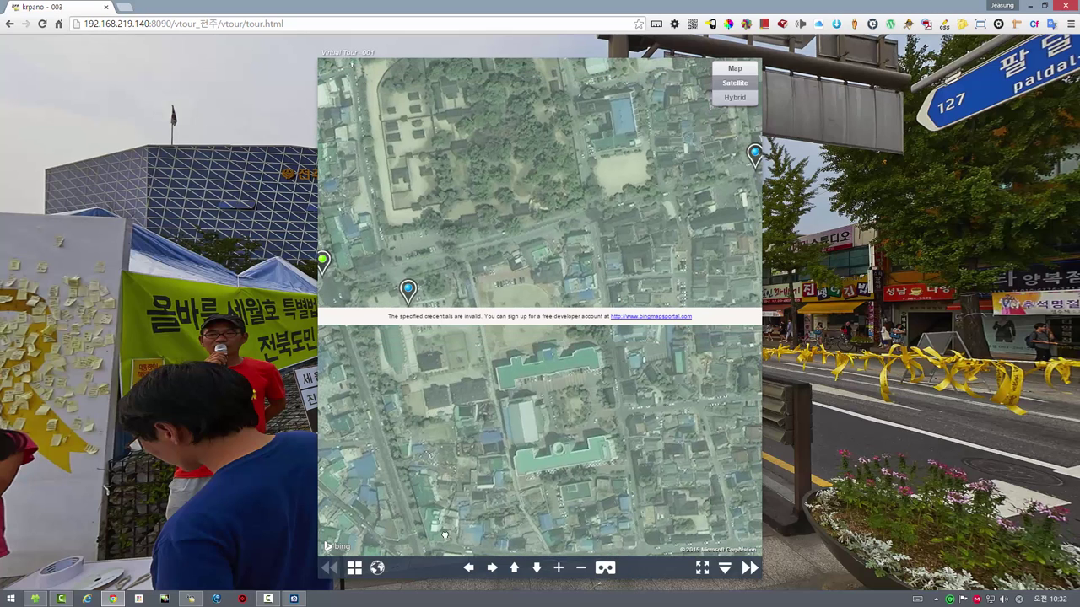
pyautogui.click(377, 568)
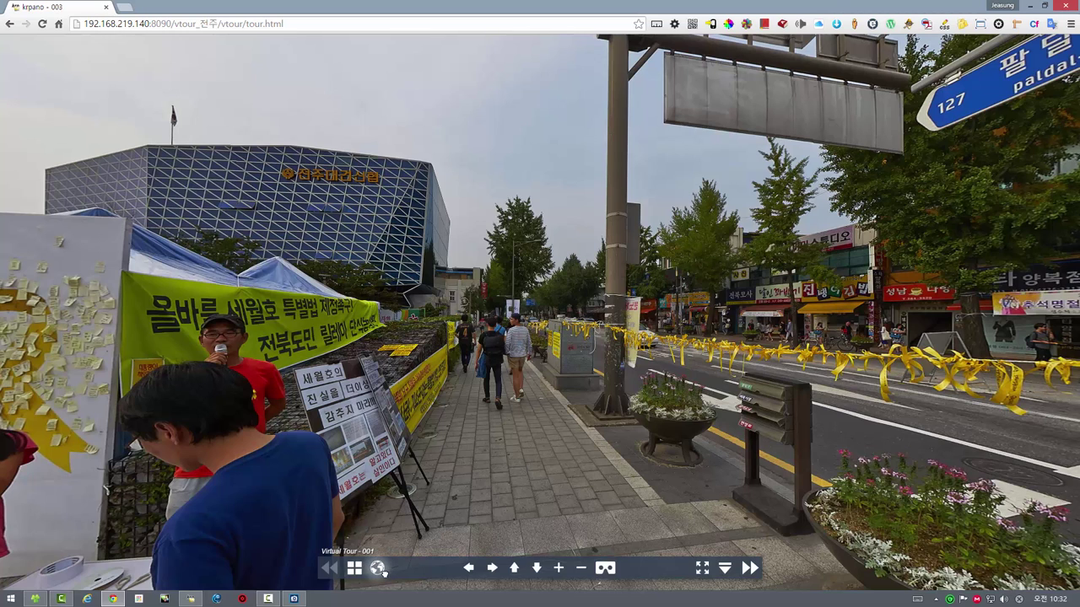
# Return to the vtour folder in File Explorer, list its files in details view and open tour.xml in Sublime Text.
pyautogui.click(36, 602)
pyautogui.click(385, 142)
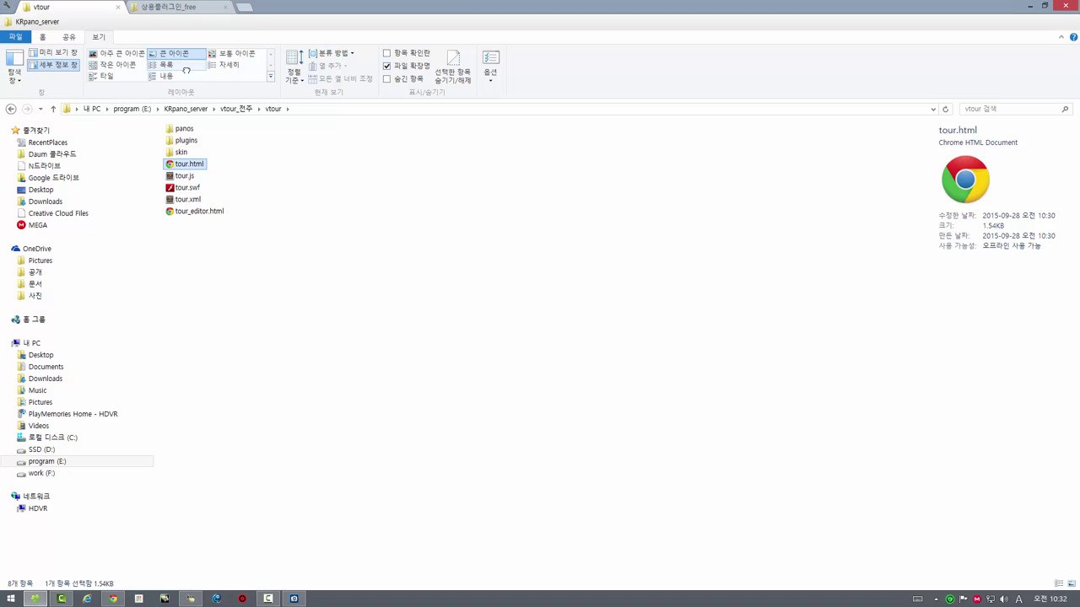
pyautogui.click(228, 64)
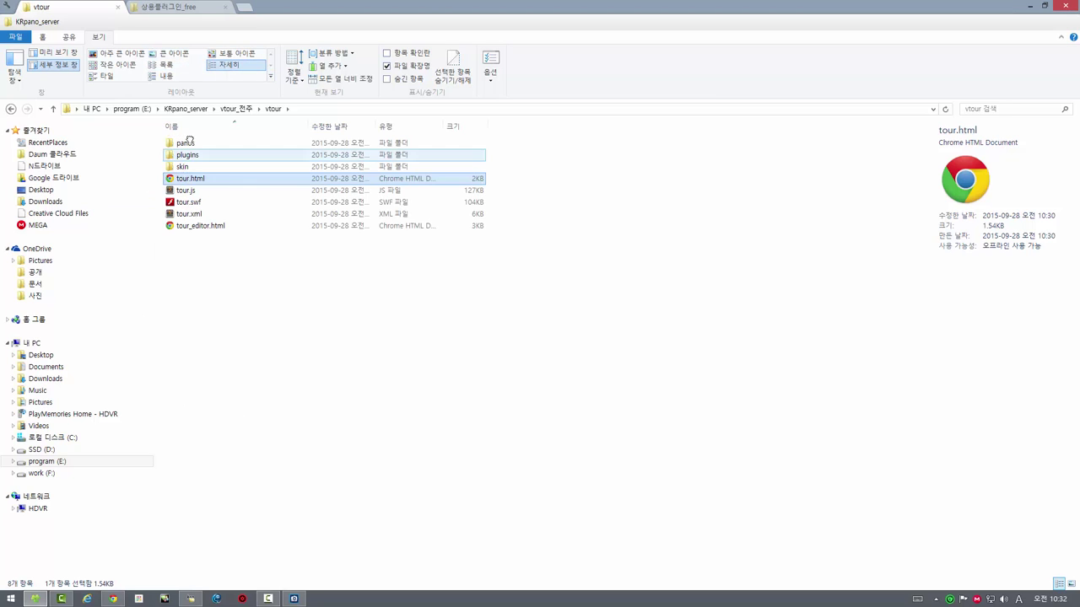
pyautogui.click(170, 216)
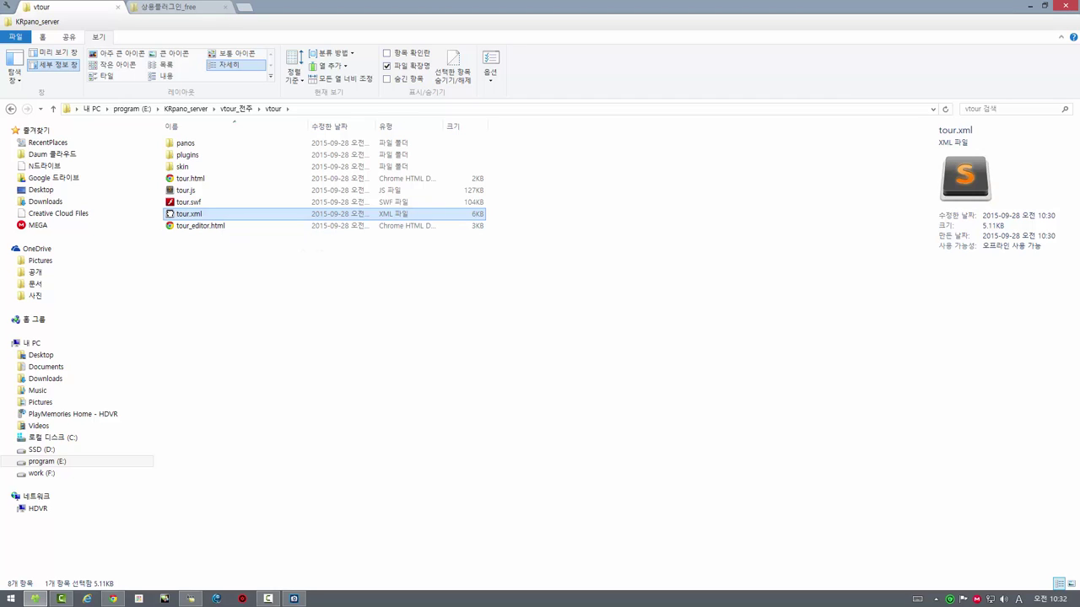
pyautogui.press('Return')
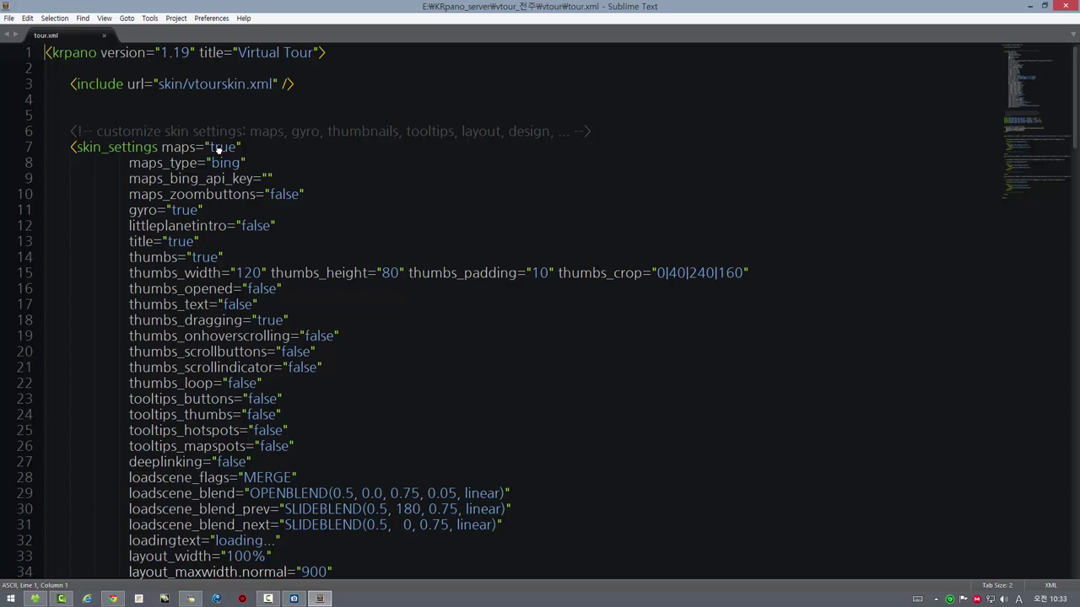
# Examine the lat and lng attributes of the scenes and the skin_settings map options in tour.xml.
pyautogui.scroll(-20, 292, 246)
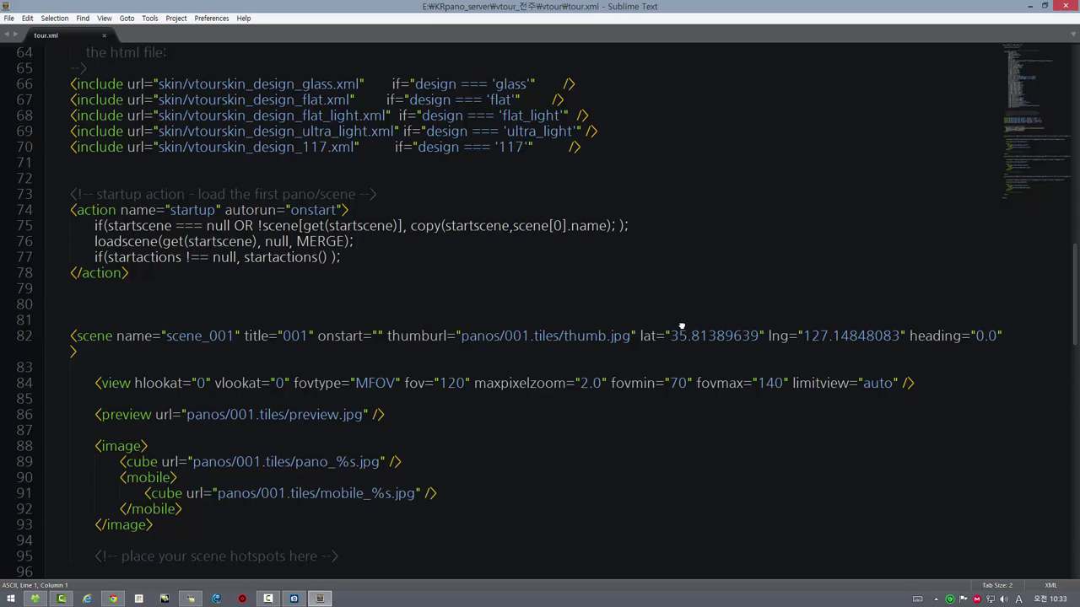
pyautogui.scroll(-7, 681, 327)
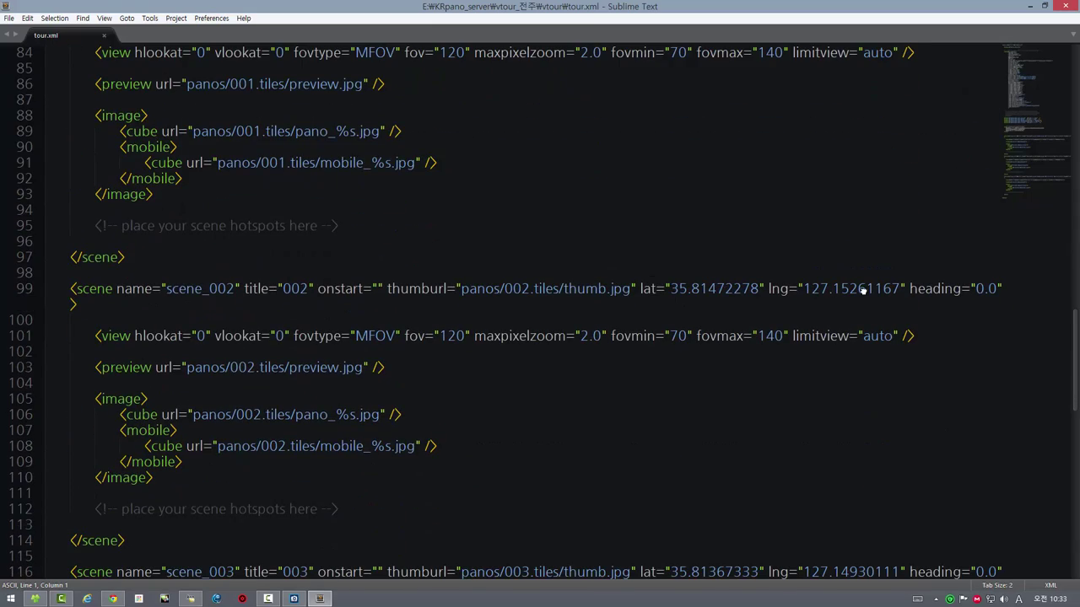
pyautogui.scroll(12, 639, 259)
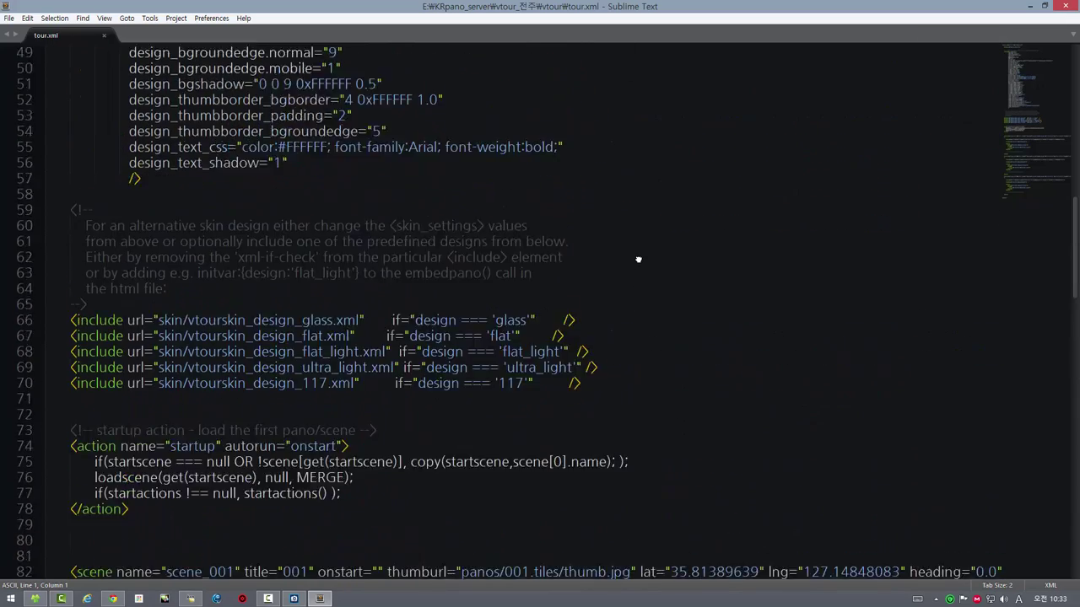
pyautogui.scroll(16, 638, 259)
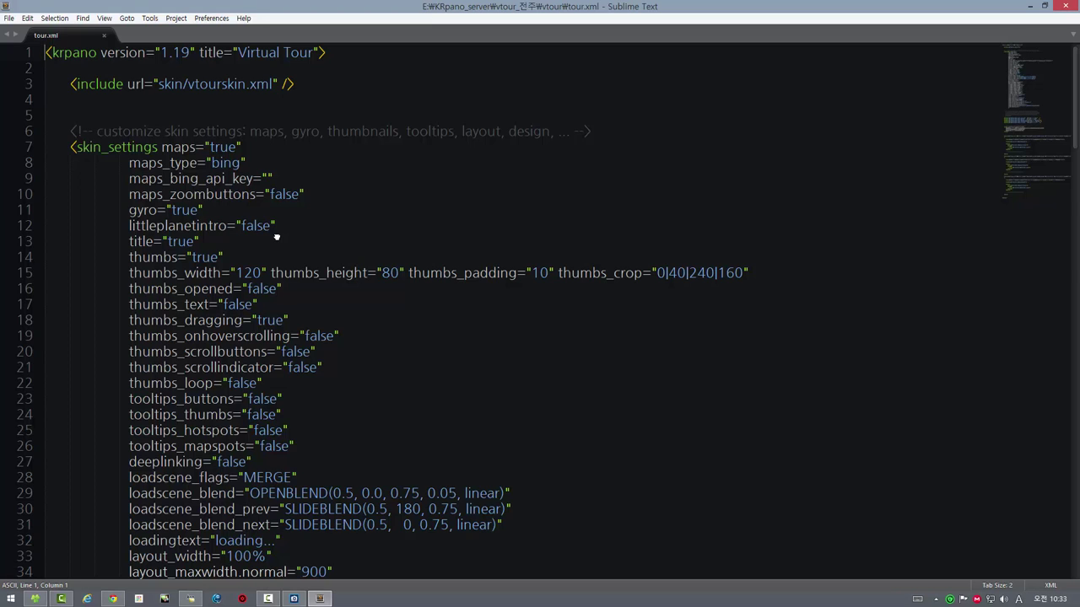
# Set the skin_settings maps option to "false" in tour.xml, save the file and reload the served tour in Chrome.
pyautogui.scroll(-20, 275, 239)
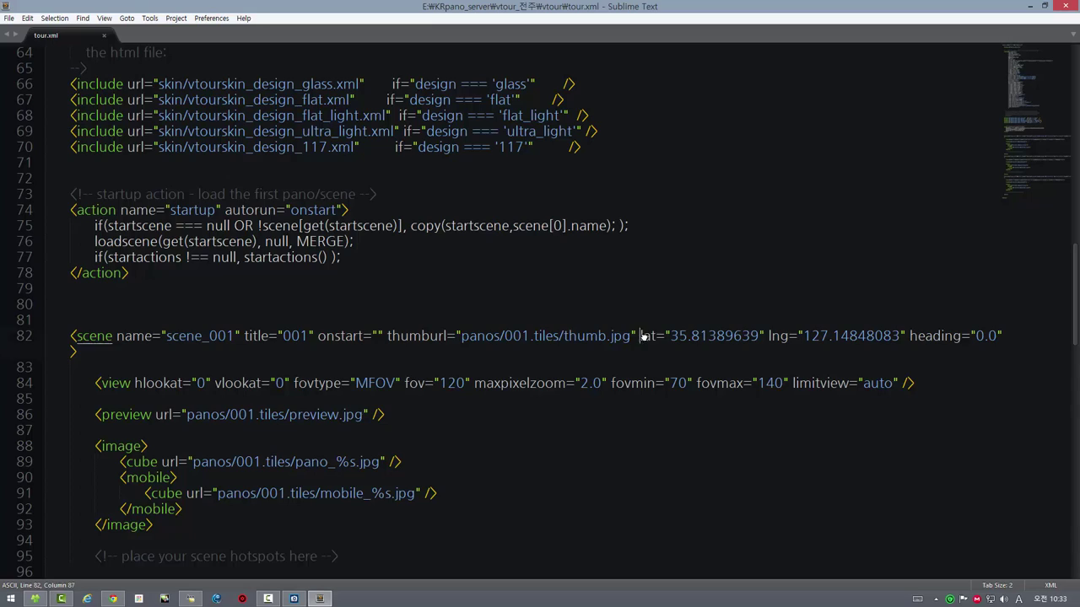
pyautogui.moveTo(640, 335); pyautogui.dragTo(906, 336)
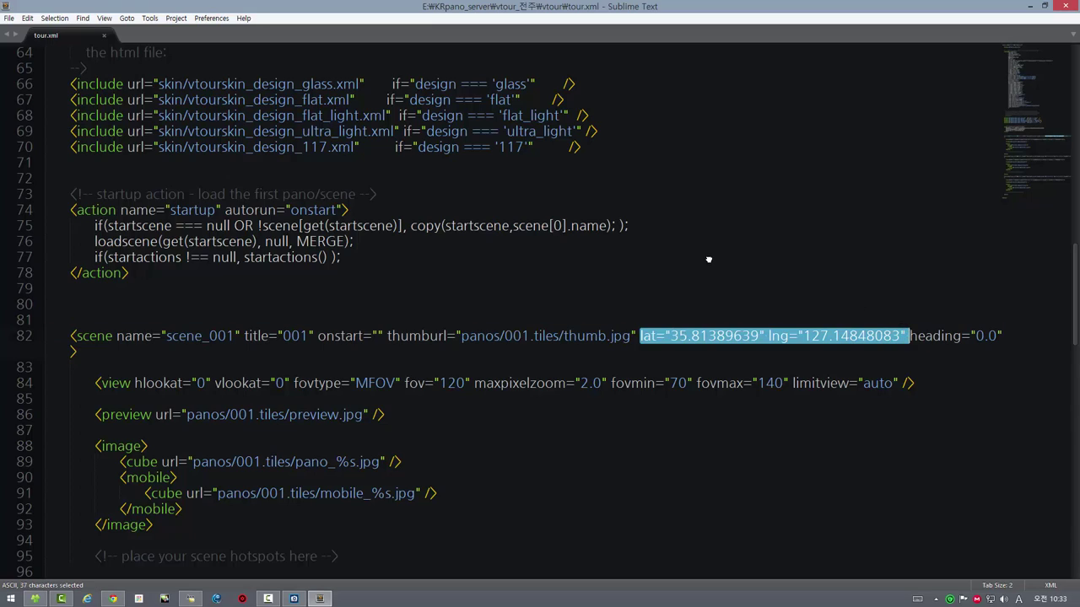
pyautogui.scroll(16, 709, 259)
pyautogui.scroll(5, 709, 260)
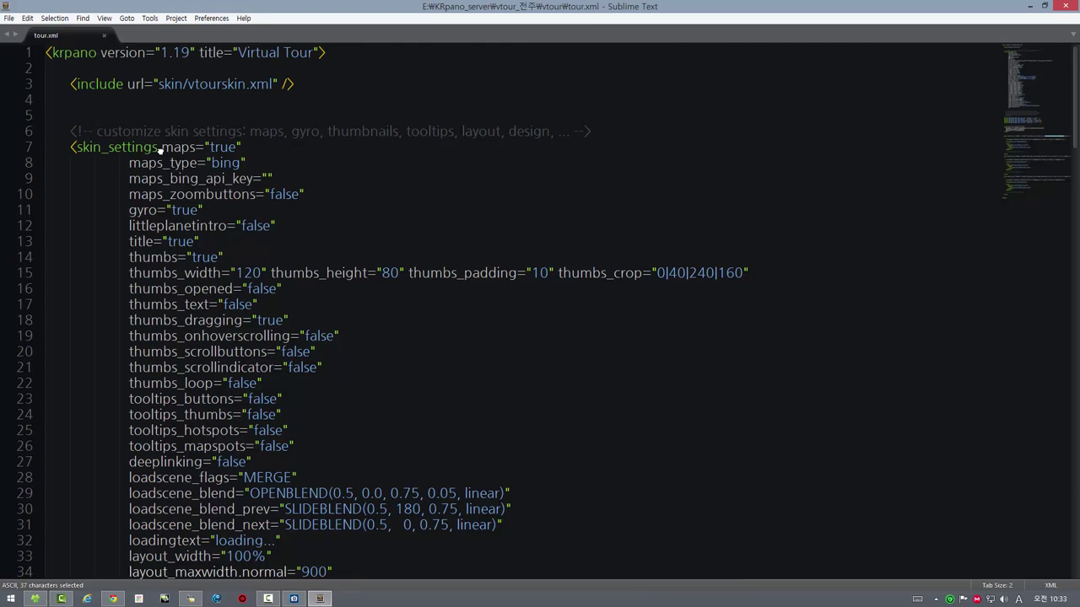
pyautogui.doubleClick(215, 146)
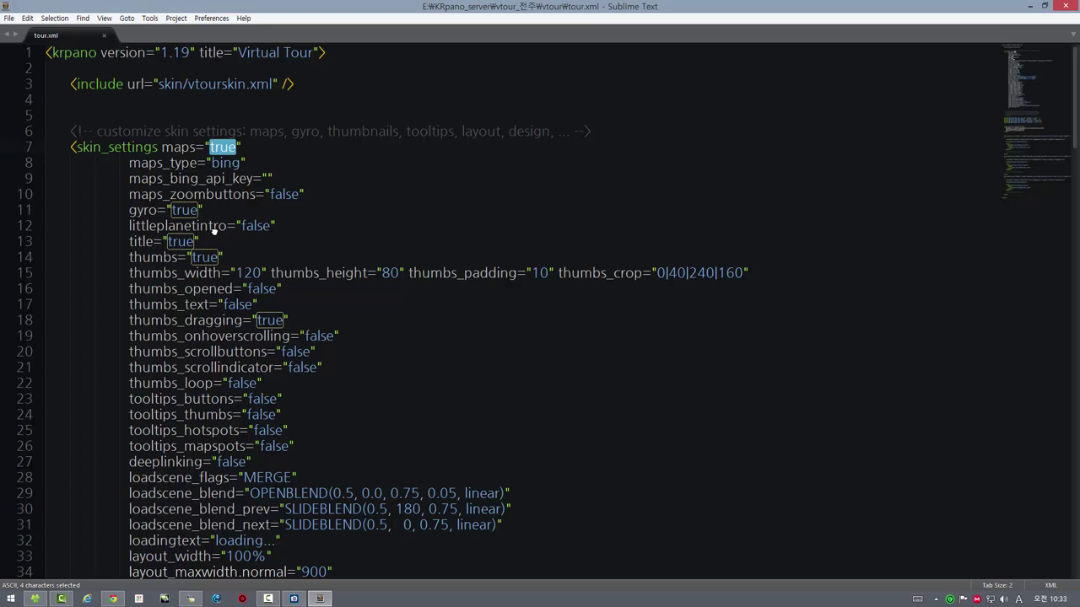
pyautogui.write('false')
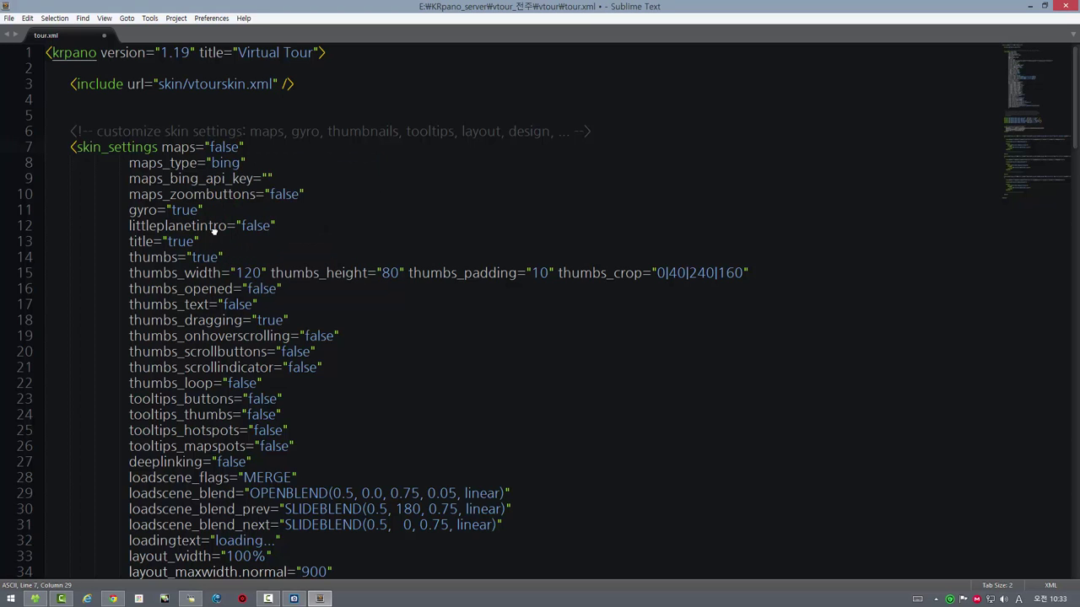
pyautogui.hotkey('ctrl', 's')
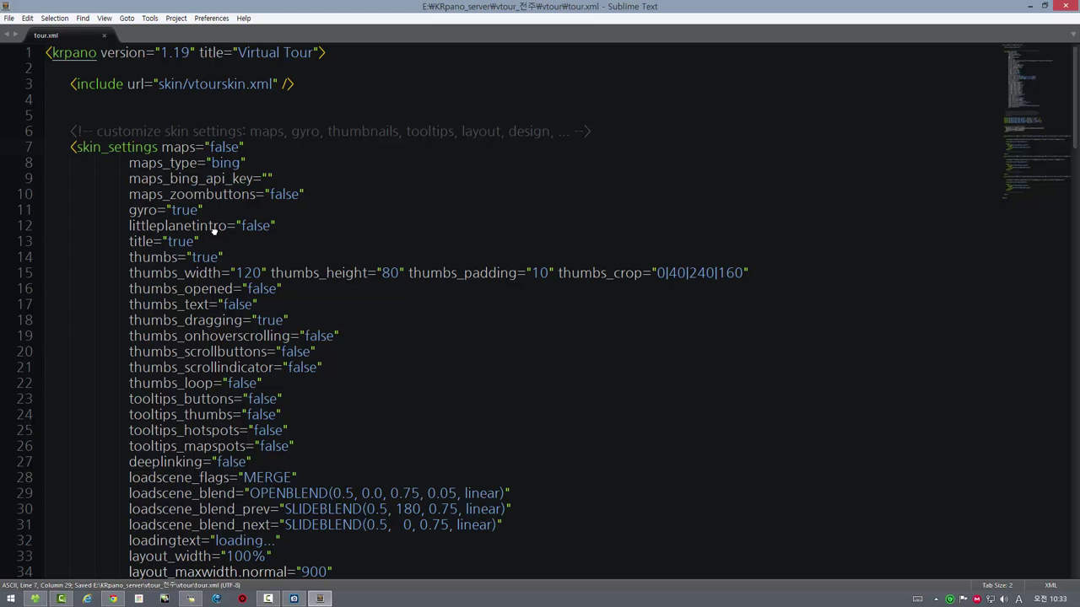
pyautogui.click(113, 599)
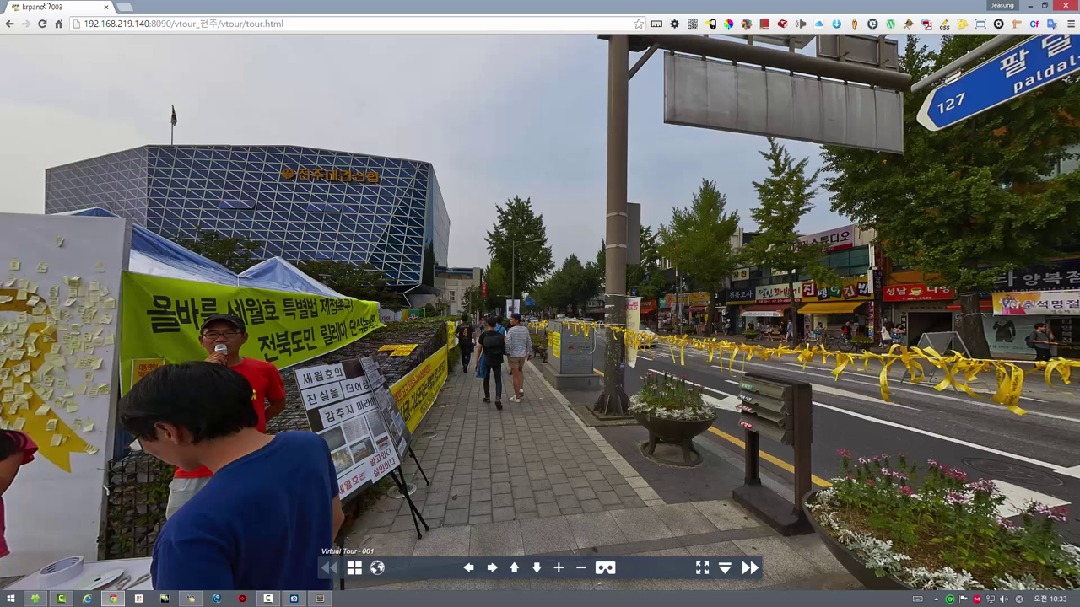
pyautogui.click(42, 24)
# Copy the pg_gmaps folder from 상용플러그인_free into the vtour folder of vtour_전주 in File Explorer.
pyautogui.click(36, 598)
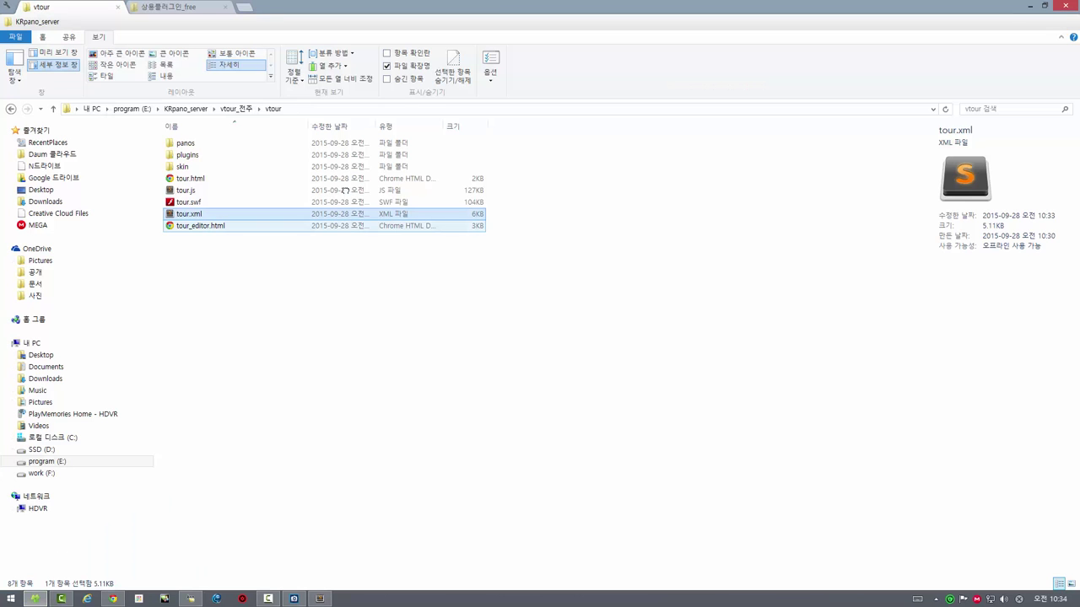
pyautogui.click(152, 6)
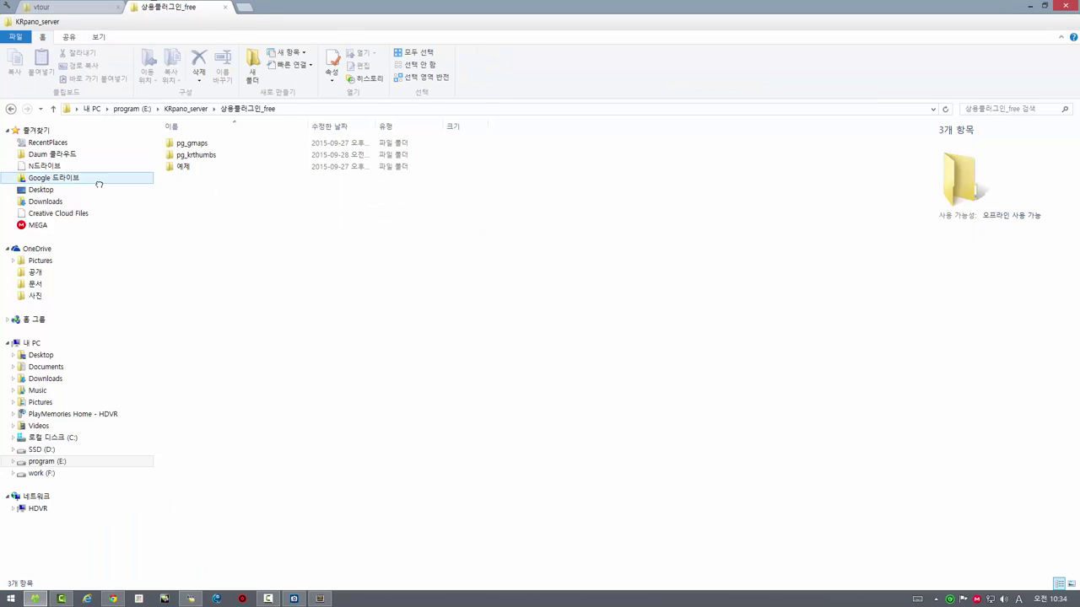
pyautogui.click(184, 145)
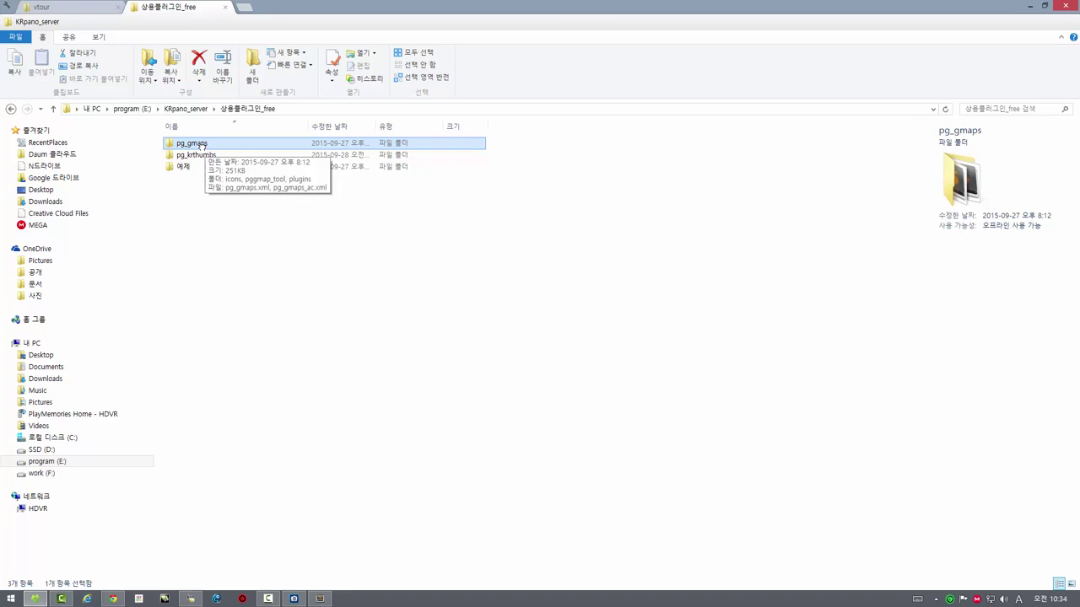
pyautogui.rightClick(204, 146)
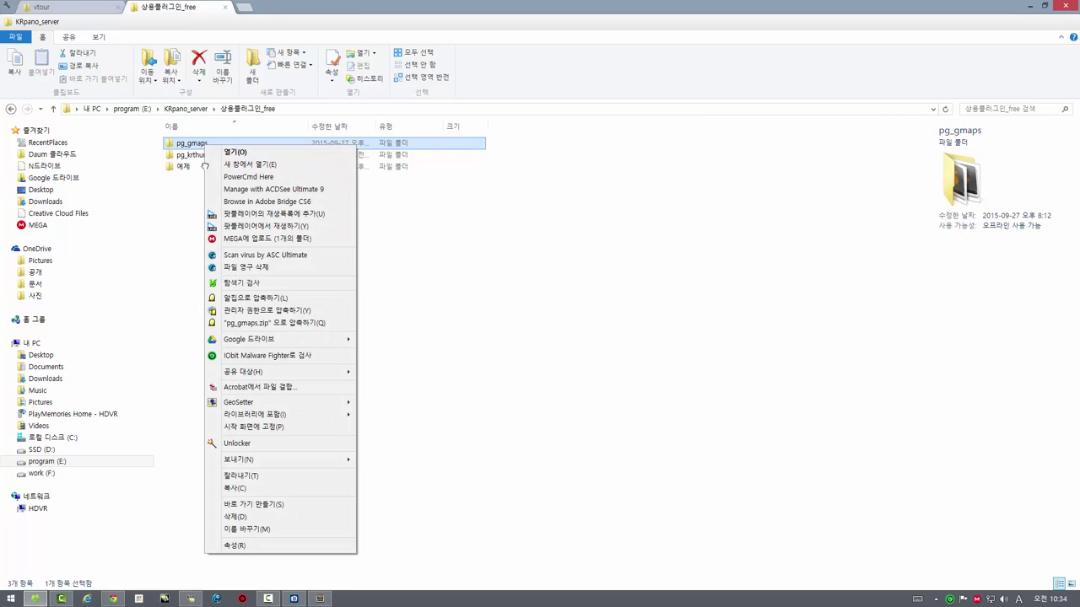
pyautogui.click(239, 488)
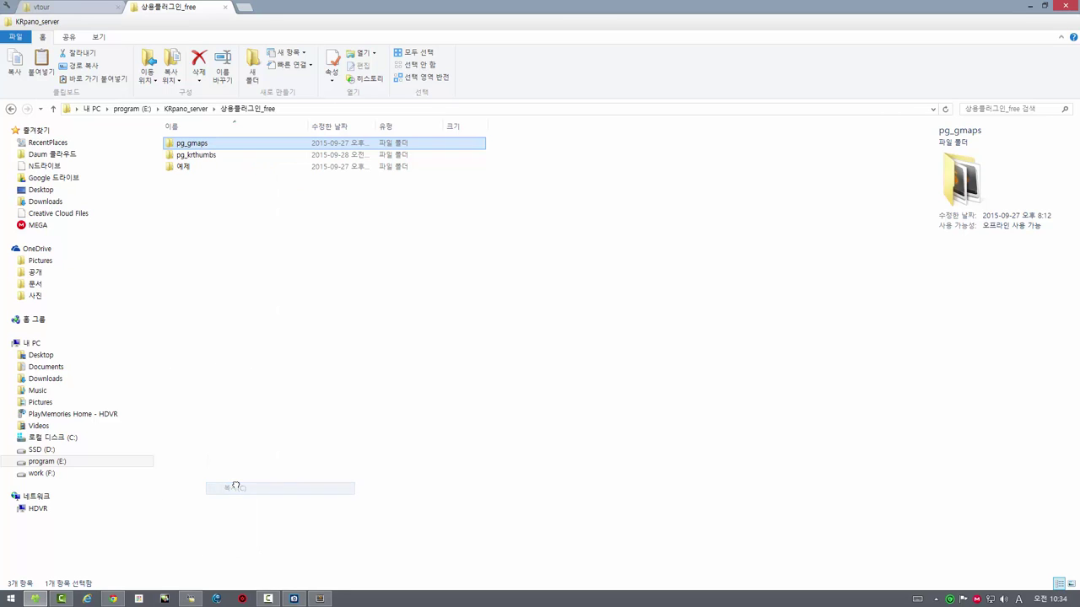
pyautogui.click(42, 8)
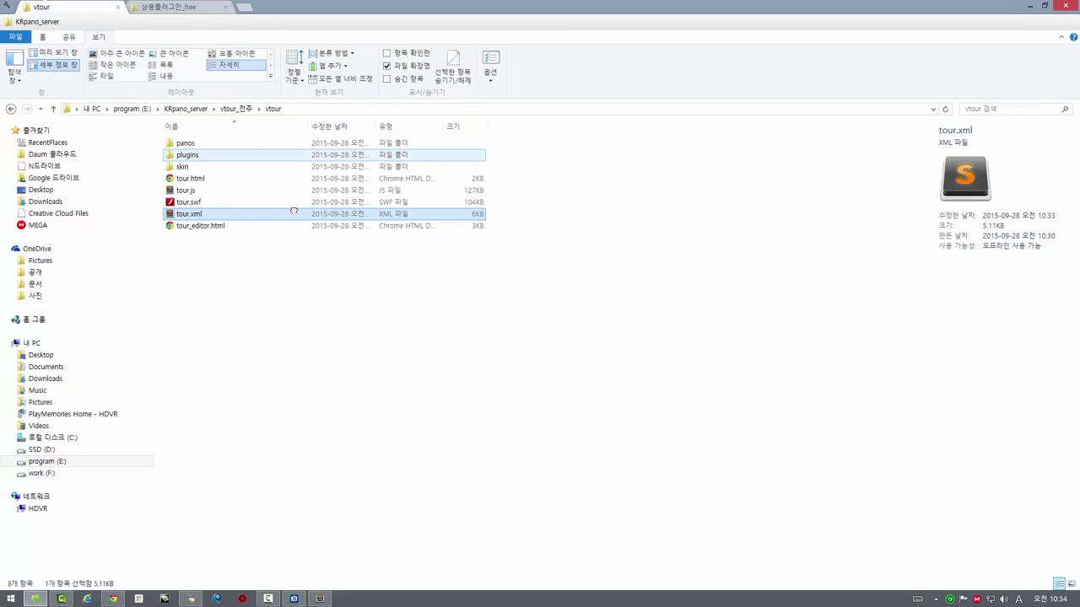
pyautogui.rightClick(255, 320)
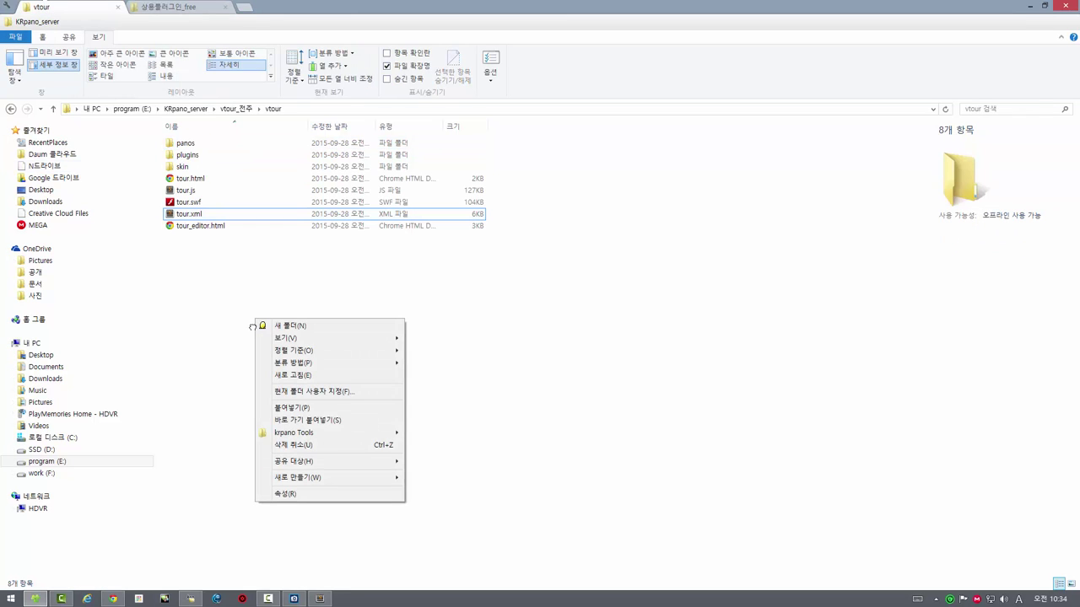
pyautogui.click(309, 410)
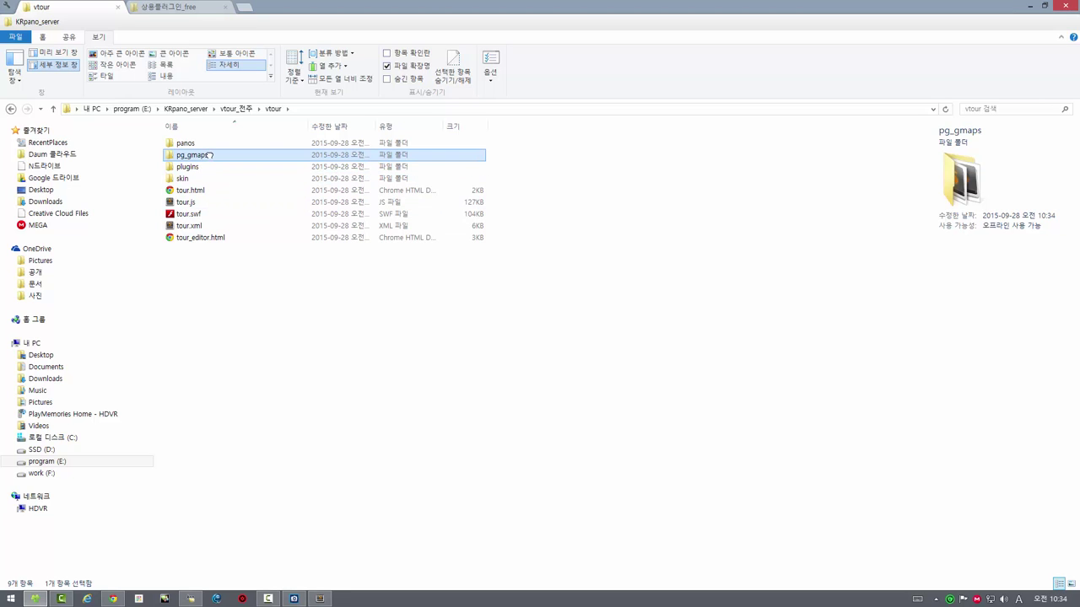
# Copy the pg_gmaps folder name and, in Sublime Text, substitute it for skin and vtourskin in tour.xml's include line, copying the resulting line.
pyautogui.click(208, 155)
pyautogui.rightClick(203, 155)
pyautogui.click(228, 191)
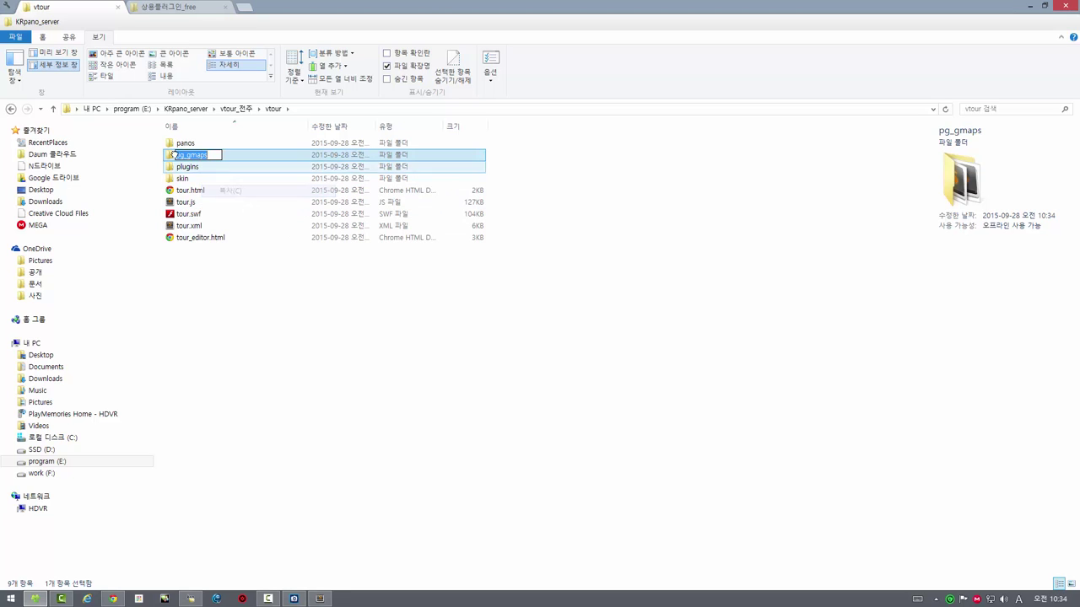
pyautogui.click(320, 599)
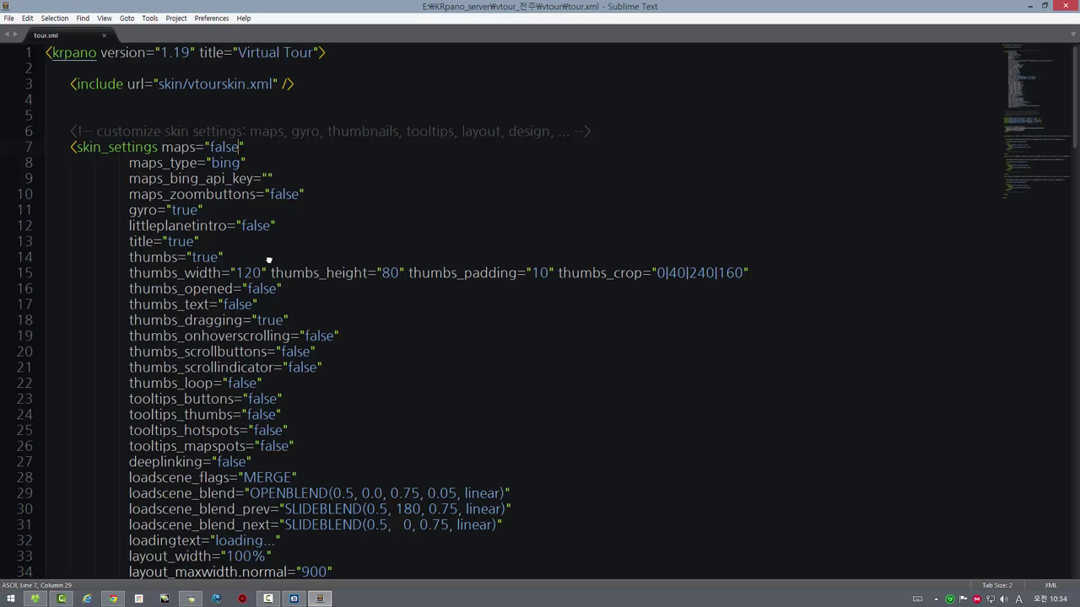
pyautogui.doubleClick(167, 85)
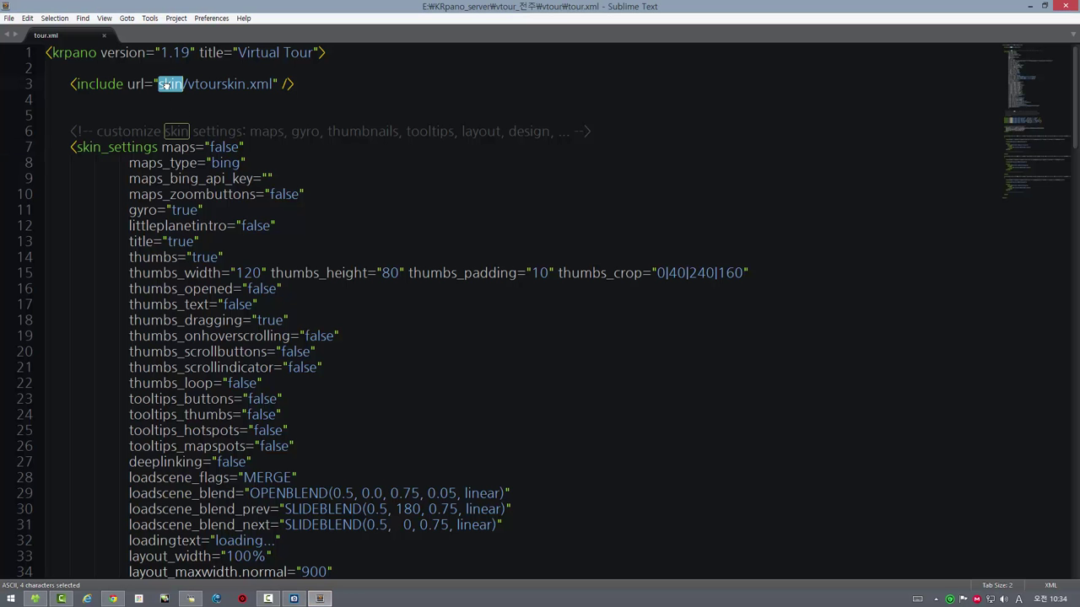
pyautogui.keyDown('ctrl'); pyautogui.doubleClick(206, 85); pyautogui.keyUp('ctrl')
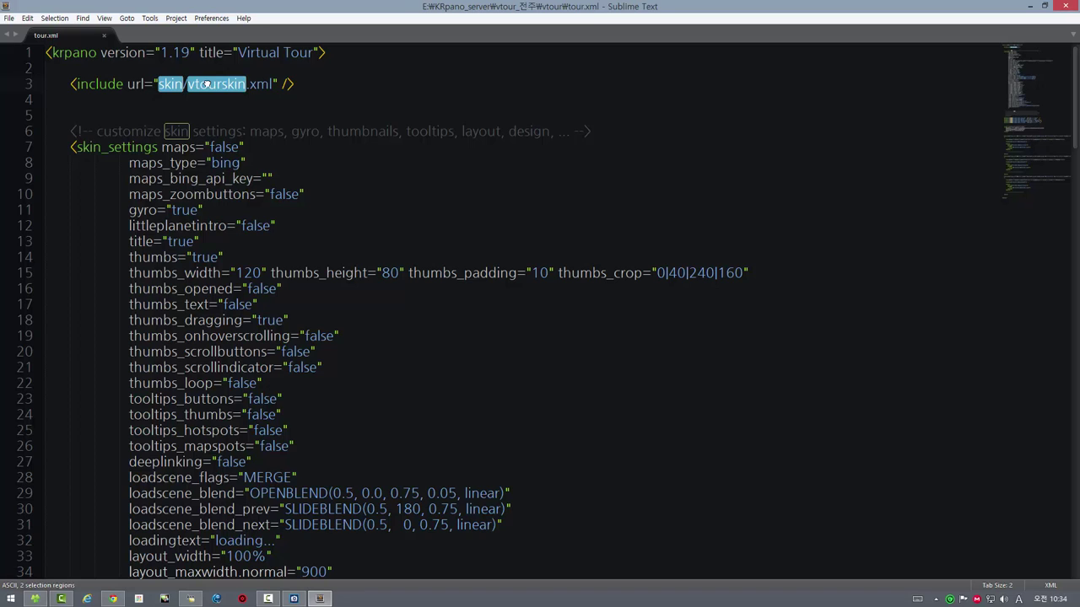
pyautogui.hotkey('ctrl', 'v')
pyautogui.moveTo(344, 84); pyautogui.dragTo(70, 86)
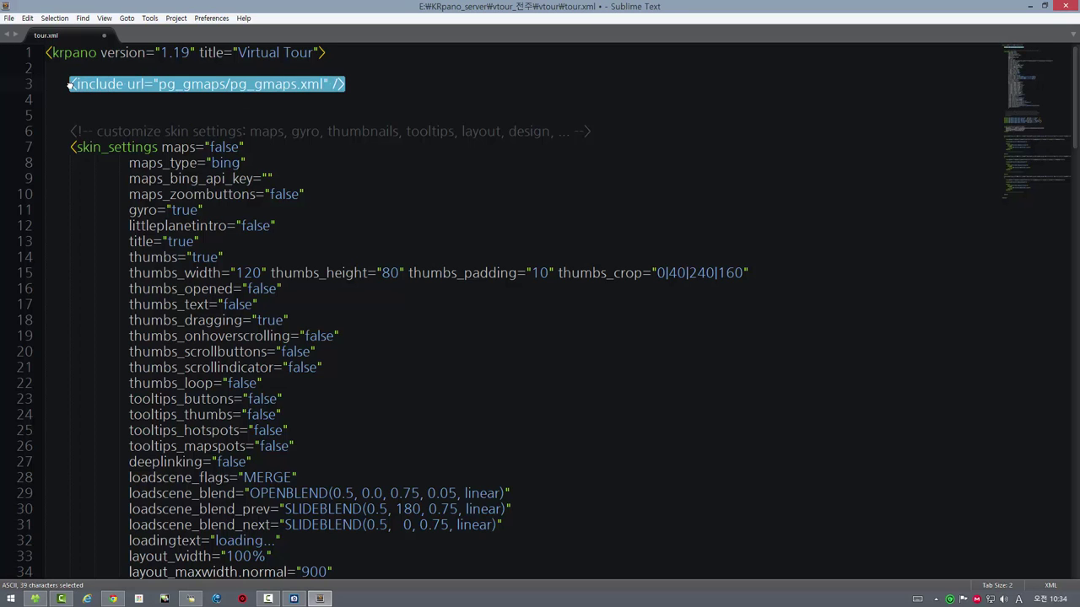
# Restore the skin/vtourskin.xml include, add <include url="pg_gmaps/pg_gmaps.xml" /> on a new line below it, and save tour.xml.
pyautogui.hotkey('ctrl', 'z')
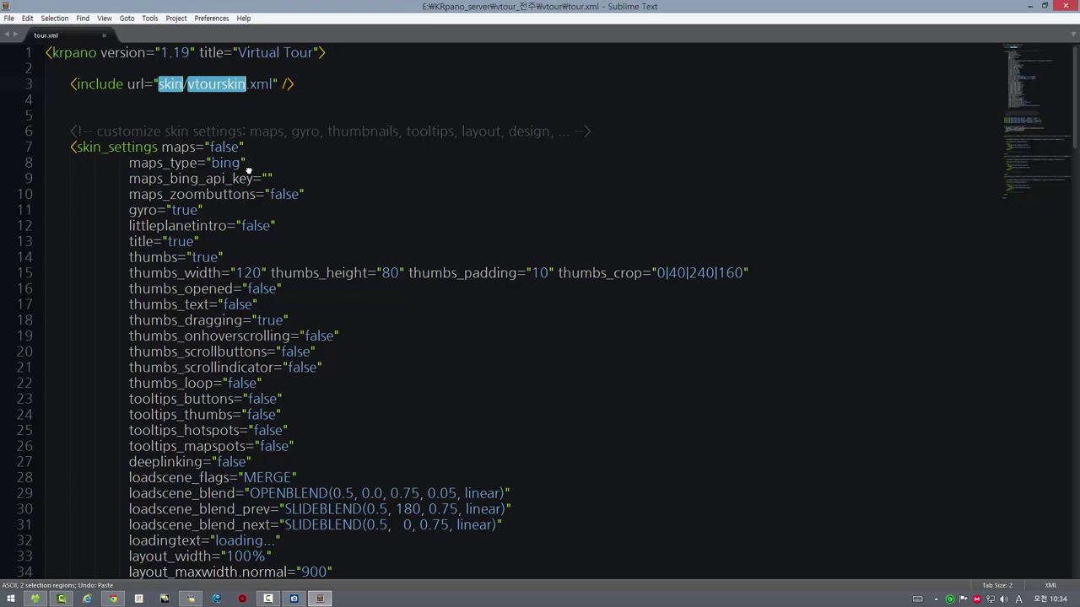
pyautogui.click(309, 89)
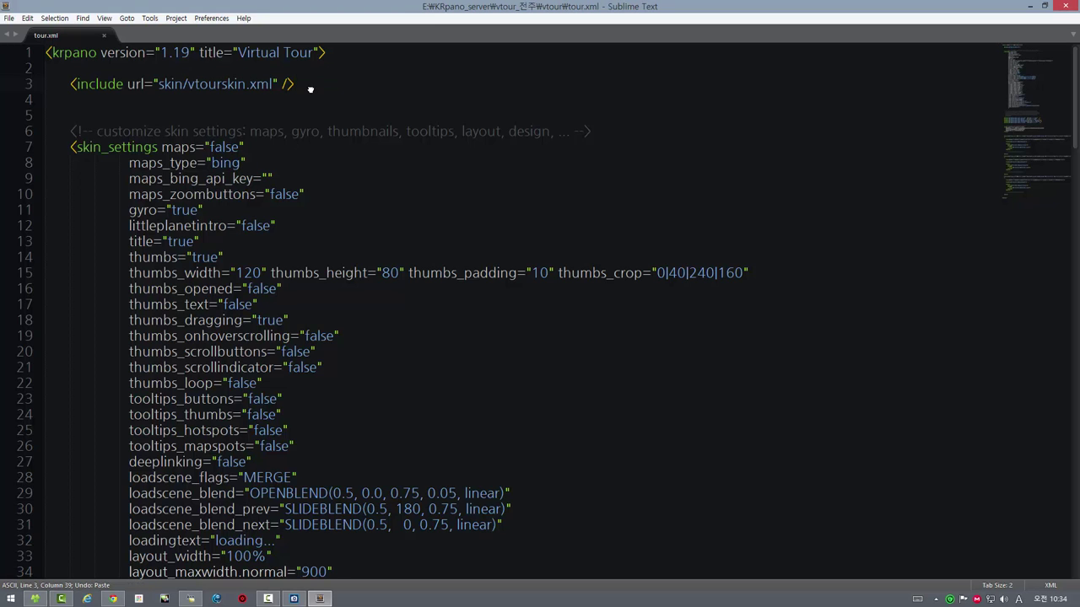
pyautogui.press('Return')
pyautogui.hotkey('ctrl', 'v')
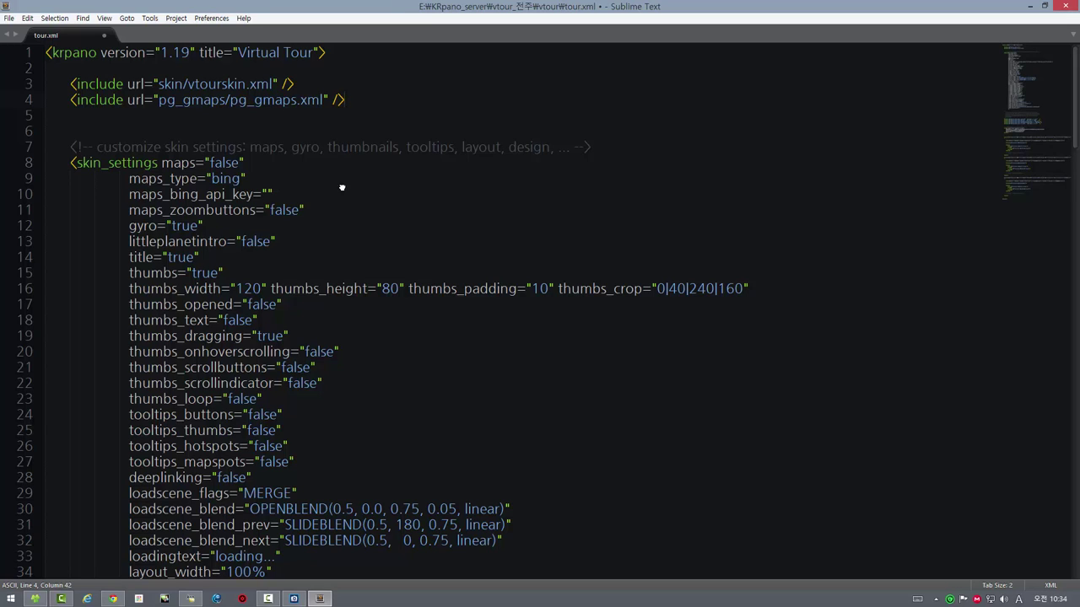
pyautogui.hotkey('ctrl', 's')
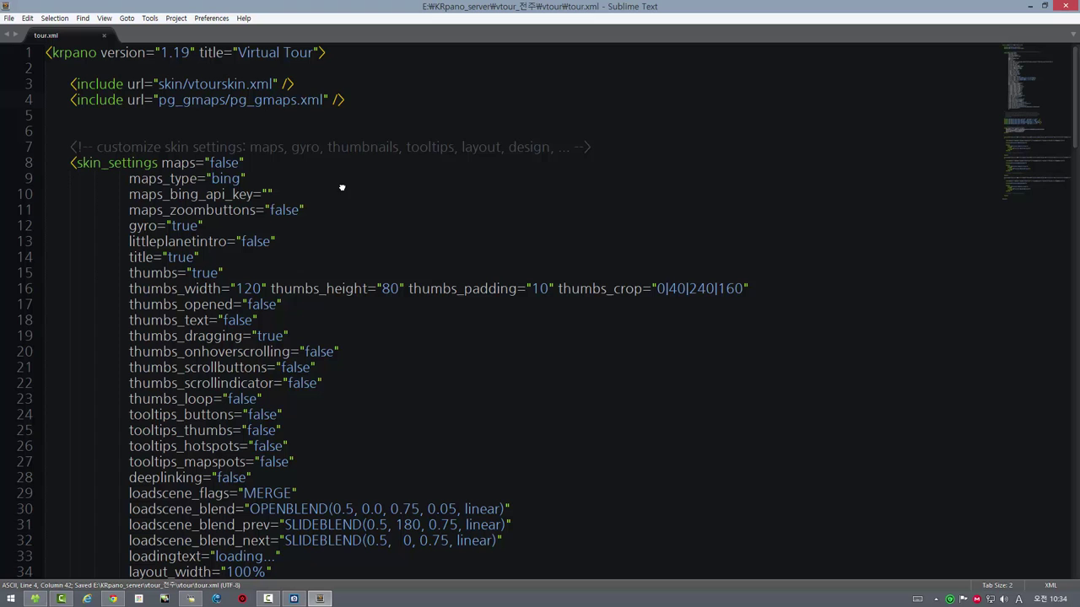
# Review the scene_001 coordinates in tour.xml, save the file again and reload tour.html in Chrome.
pyautogui.click(112, 599)
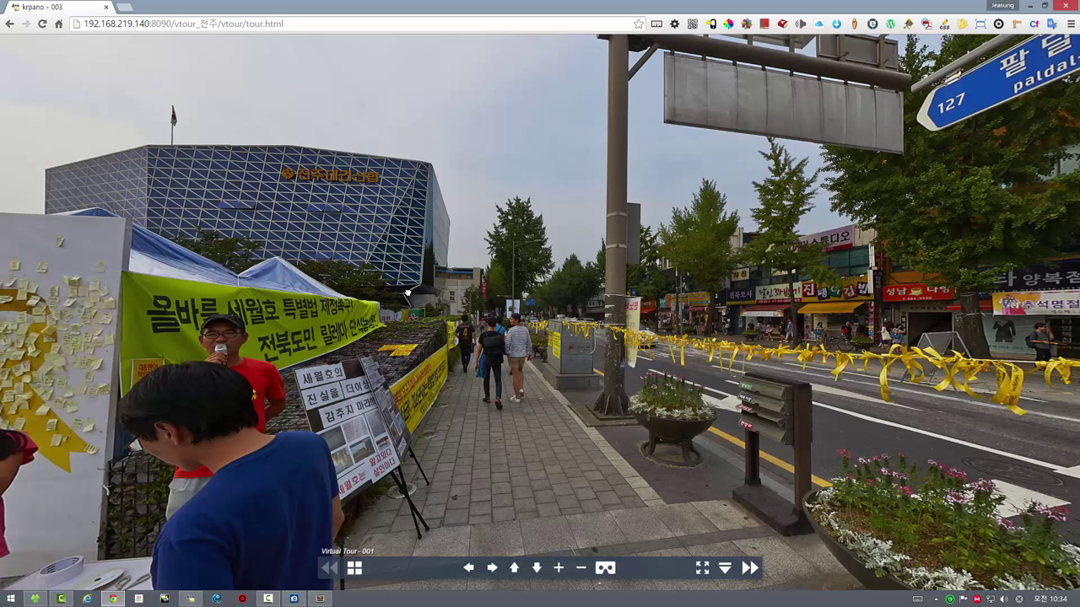
pyautogui.click(319, 599)
pyautogui.scroll(-3, 432, 453)
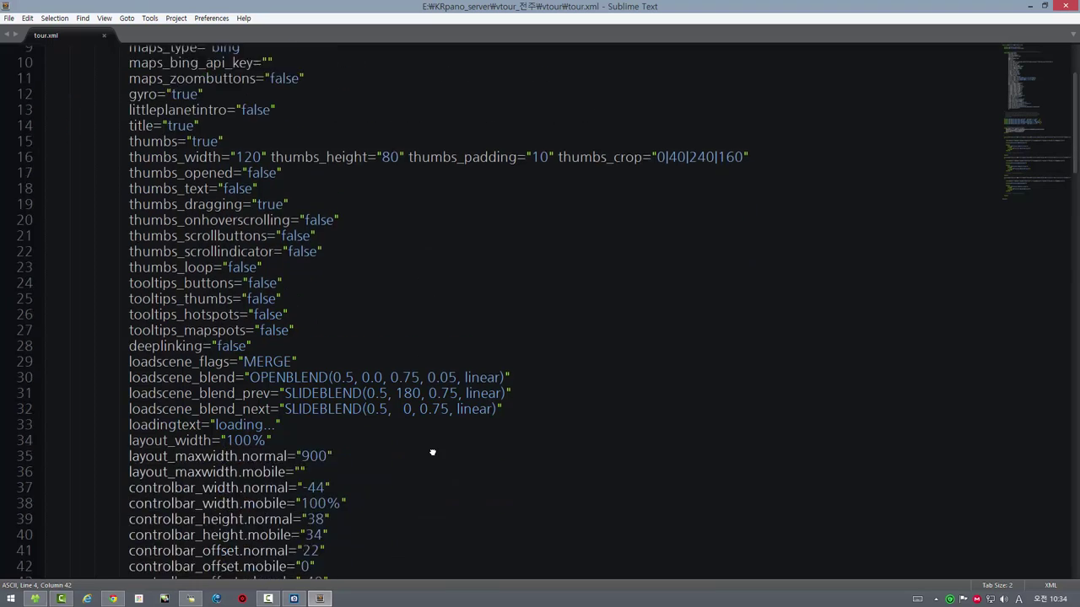
pyautogui.scroll(-15, 432, 453)
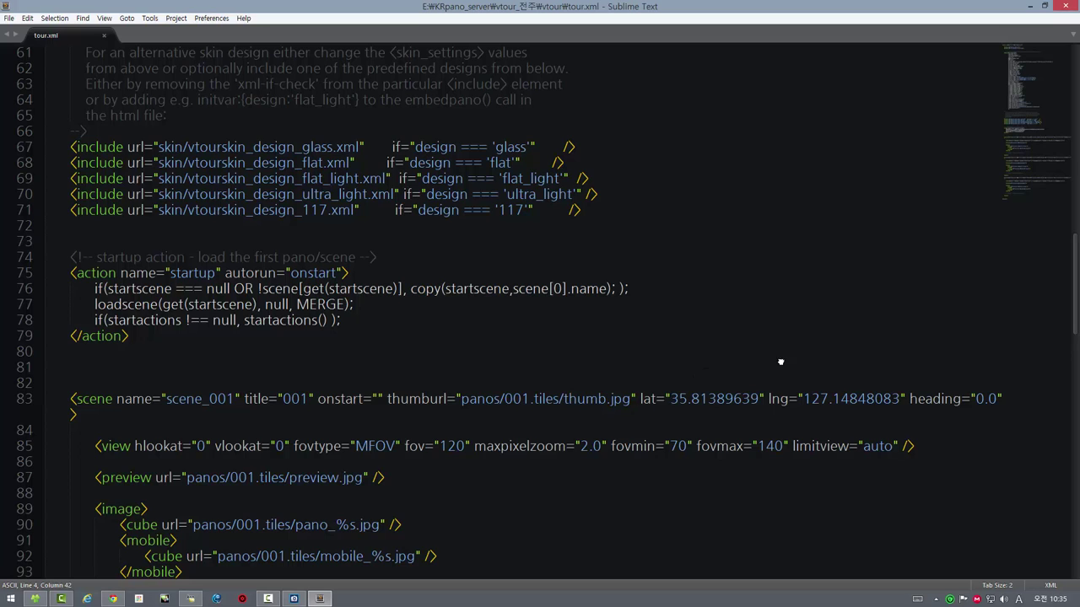
pyautogui.scroll(20, 755, 375)
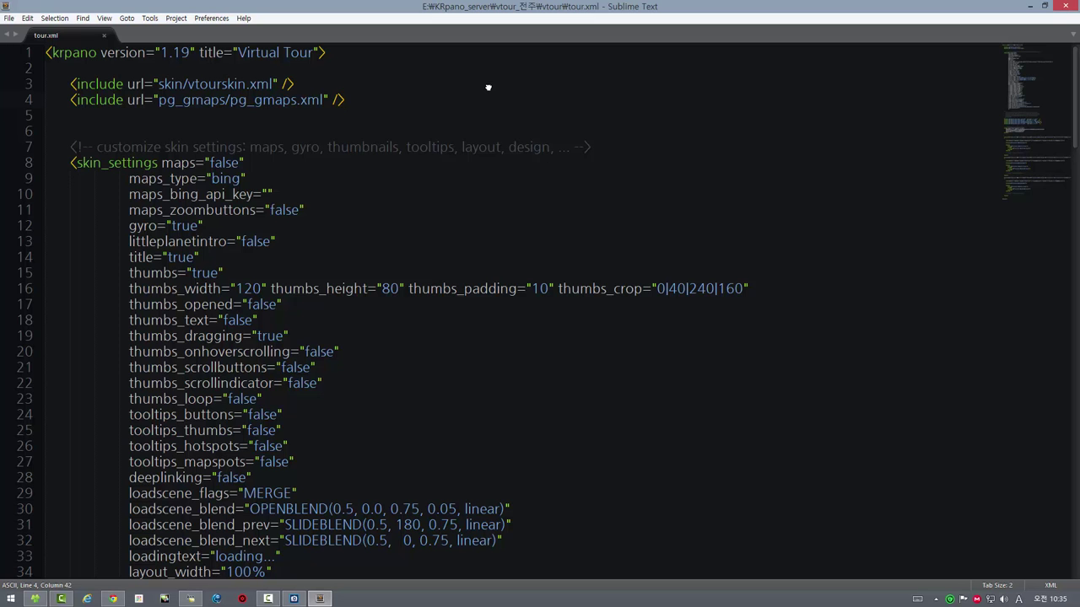
pyautogui.hotkey('ctrl', 's')
pyautogui.click(112, 599)
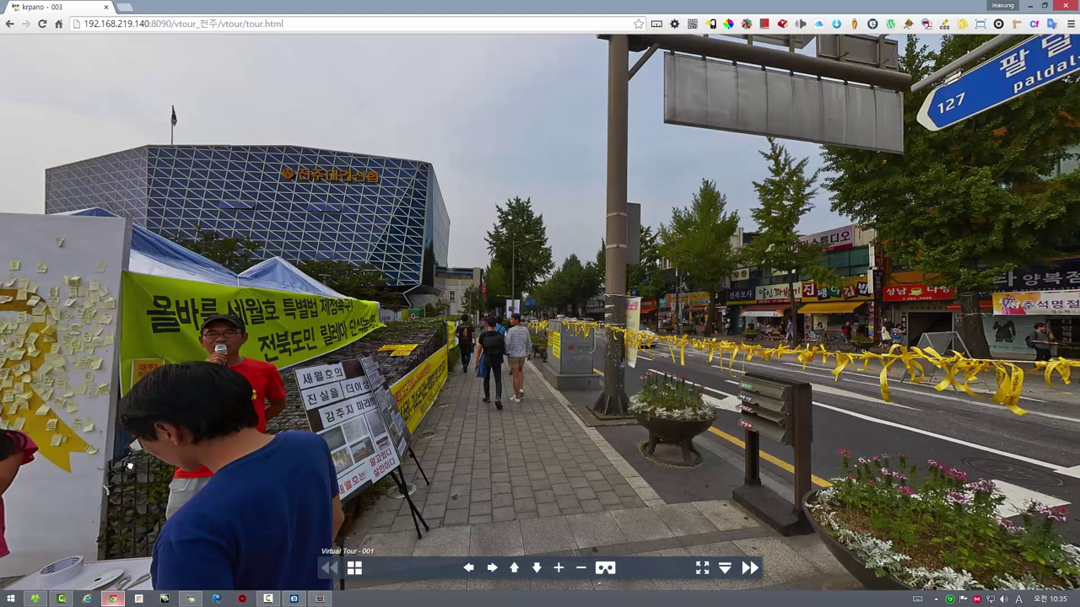
pyautogui.click(42, 23)
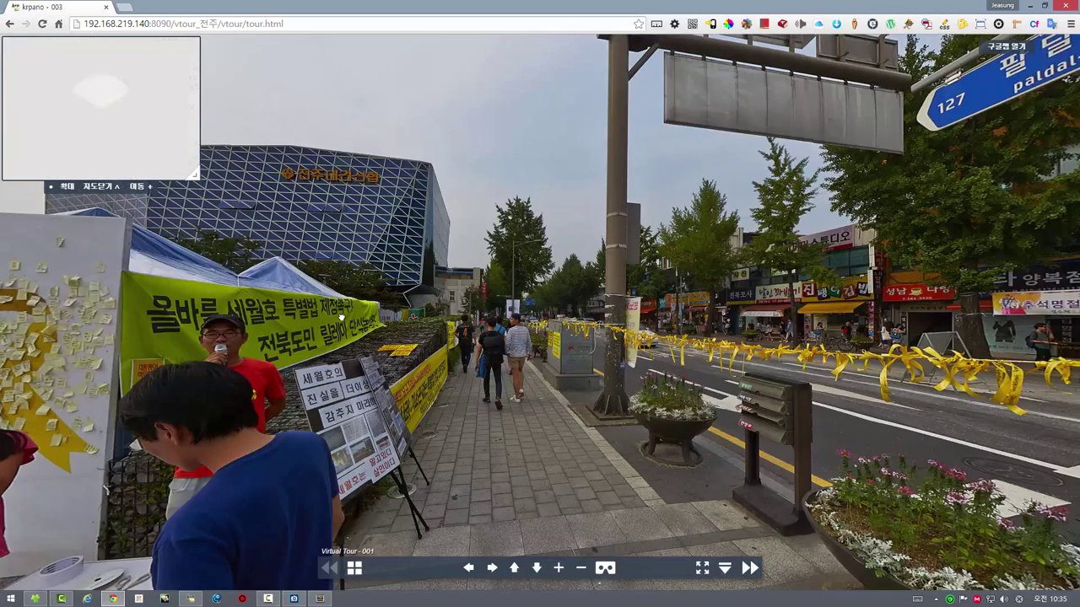
# Test the Google map by switching it to satellite view, enlarging it and opening panoramas 002 and 003 from their markers.
pyautogui.click(355, 266)
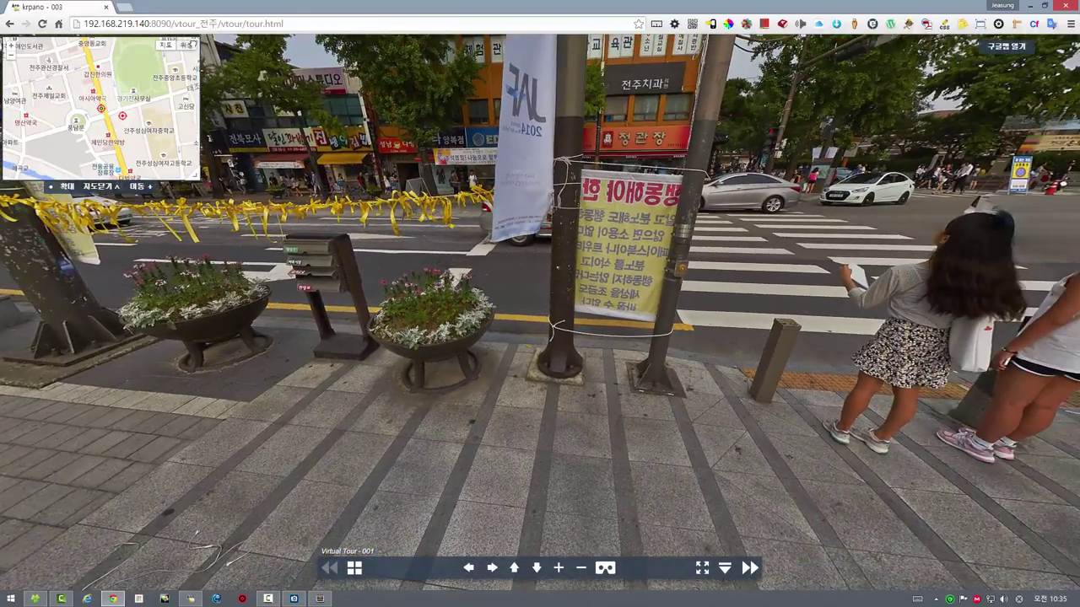
pyautogui.click(184, 44)
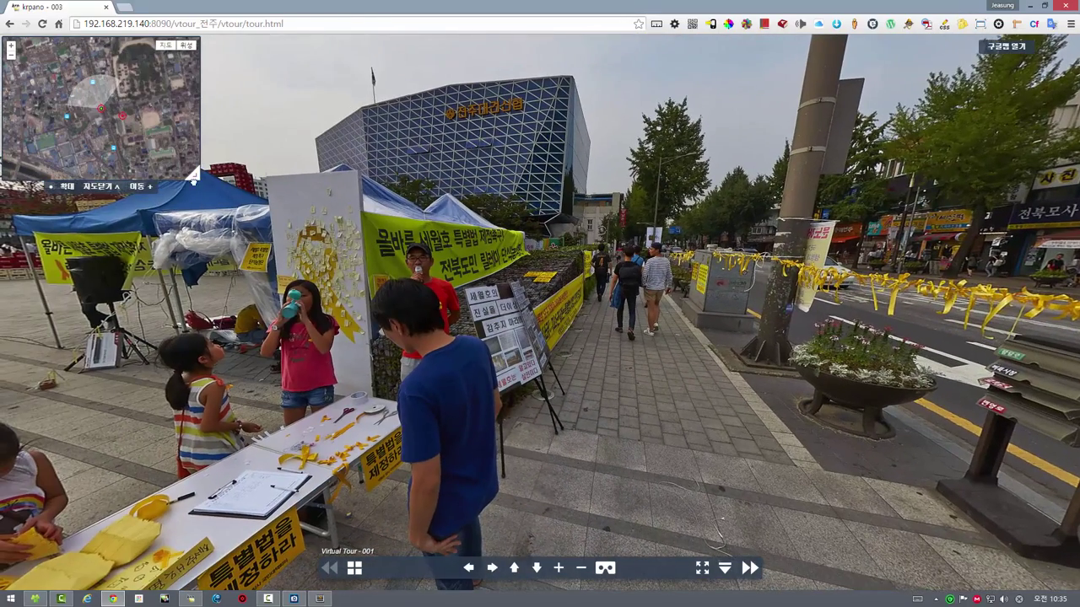
pyautogui.click(193, 179)
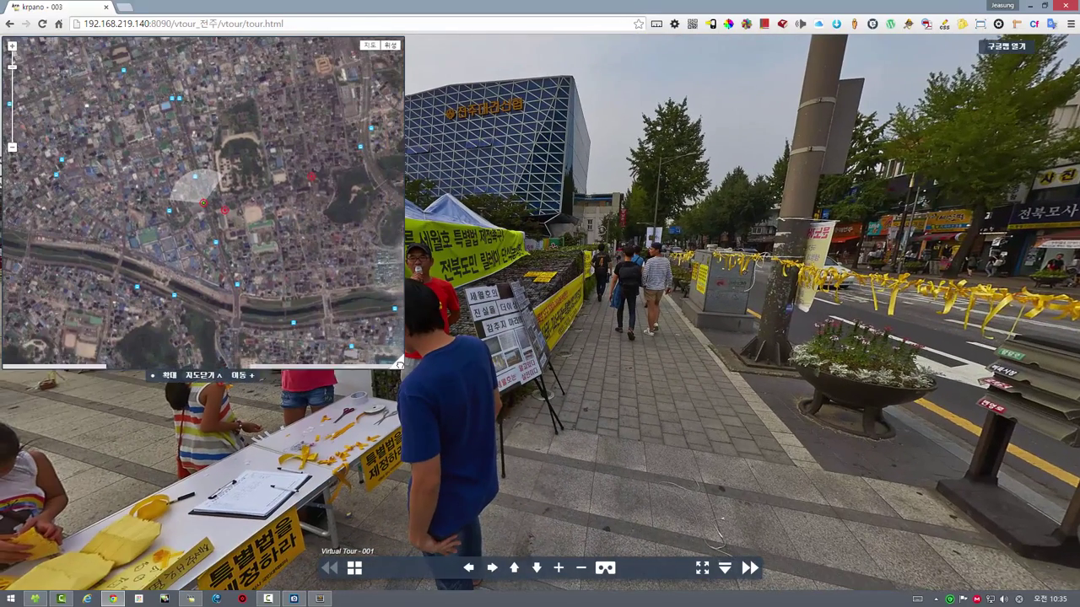
pyautogui.click(313, 175)
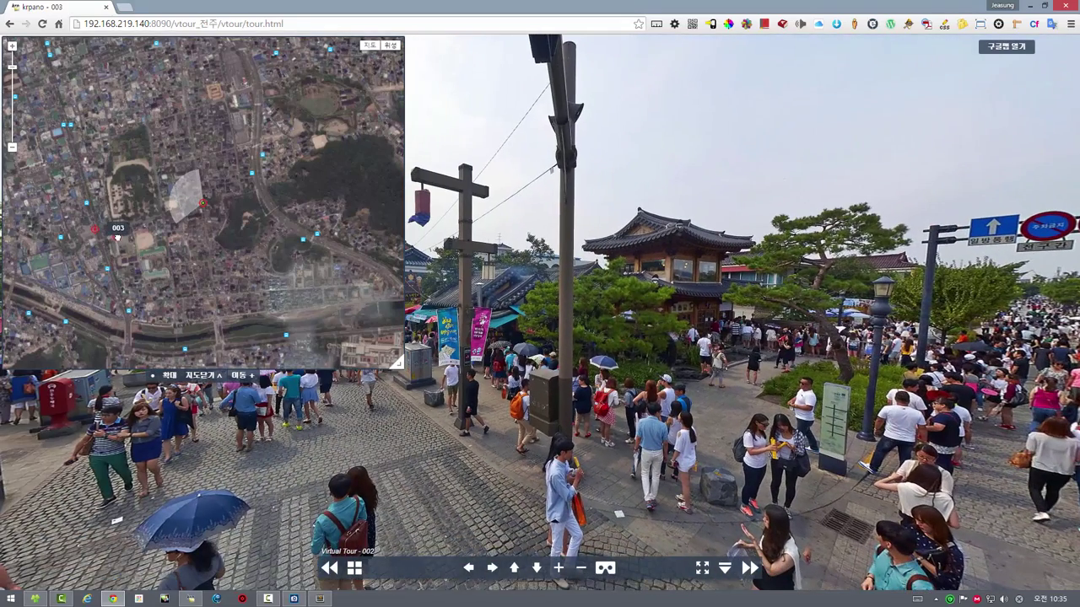
pyautogui.click(116, 229)
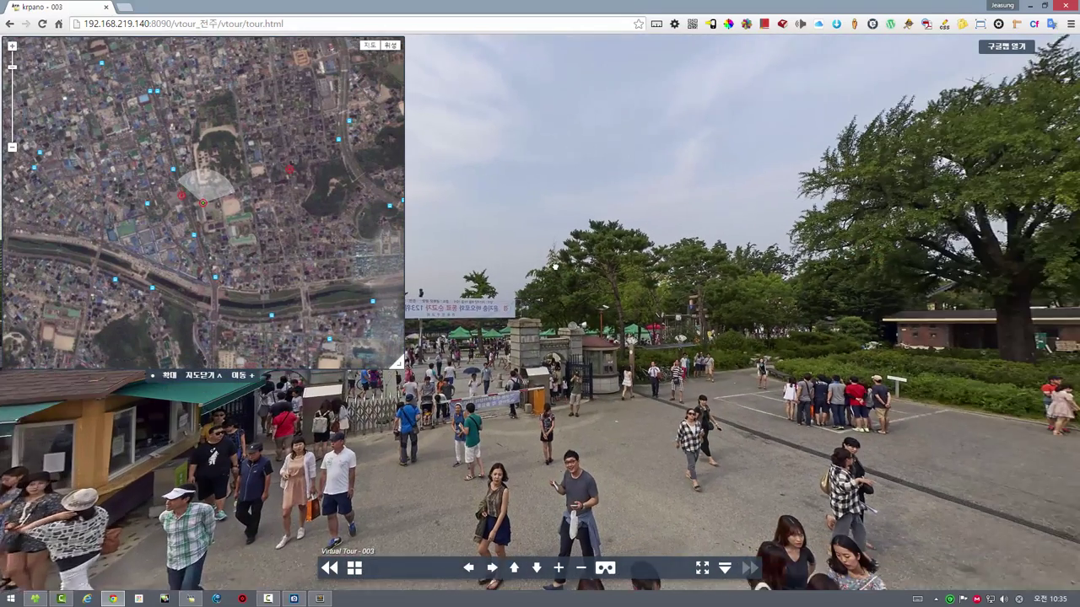